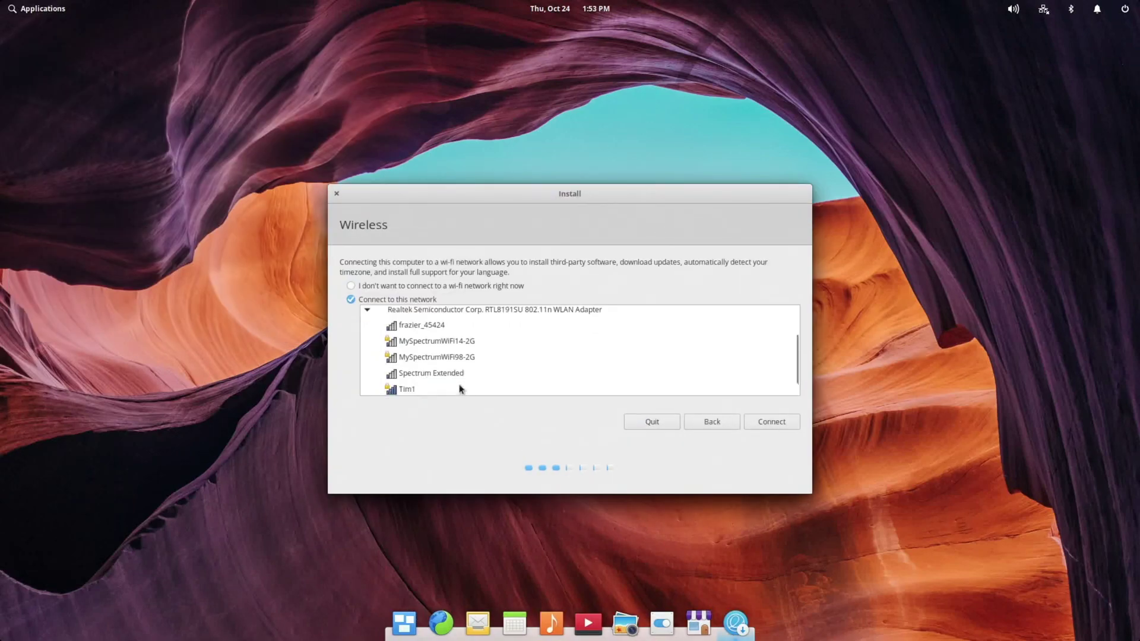
- Join the Wi-Fi network, write the partition changes to disk, and submit the account details
{"action": "left_click", "coordinate": [460, 389]}
{"action": "left_click", "coordinate": [771, 422]}
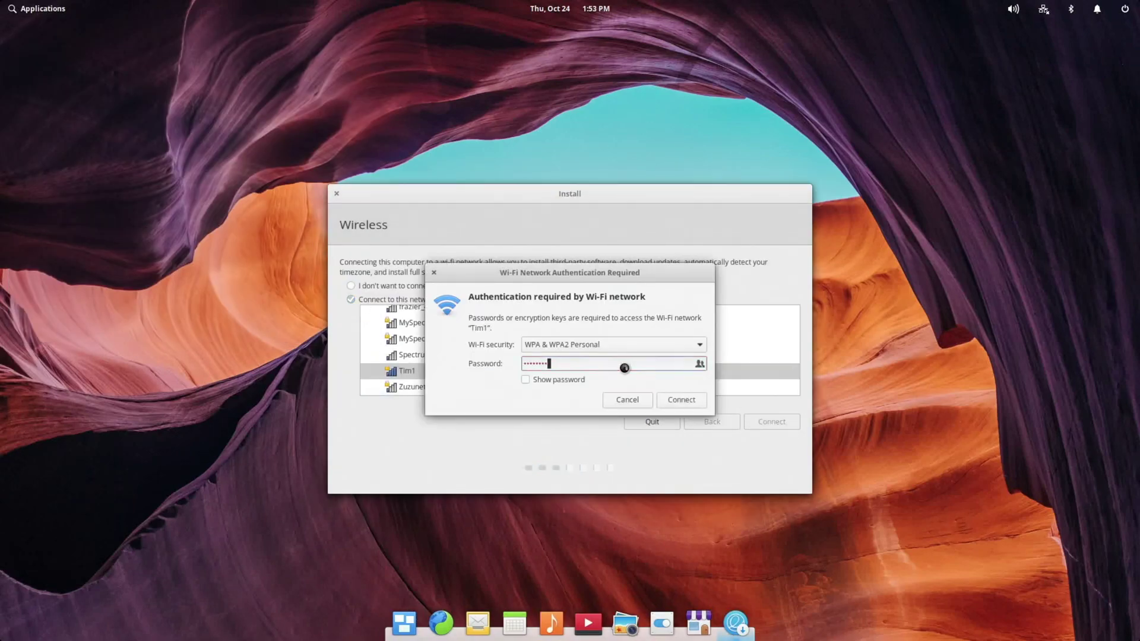
{"action": "key", "text": "Return"}
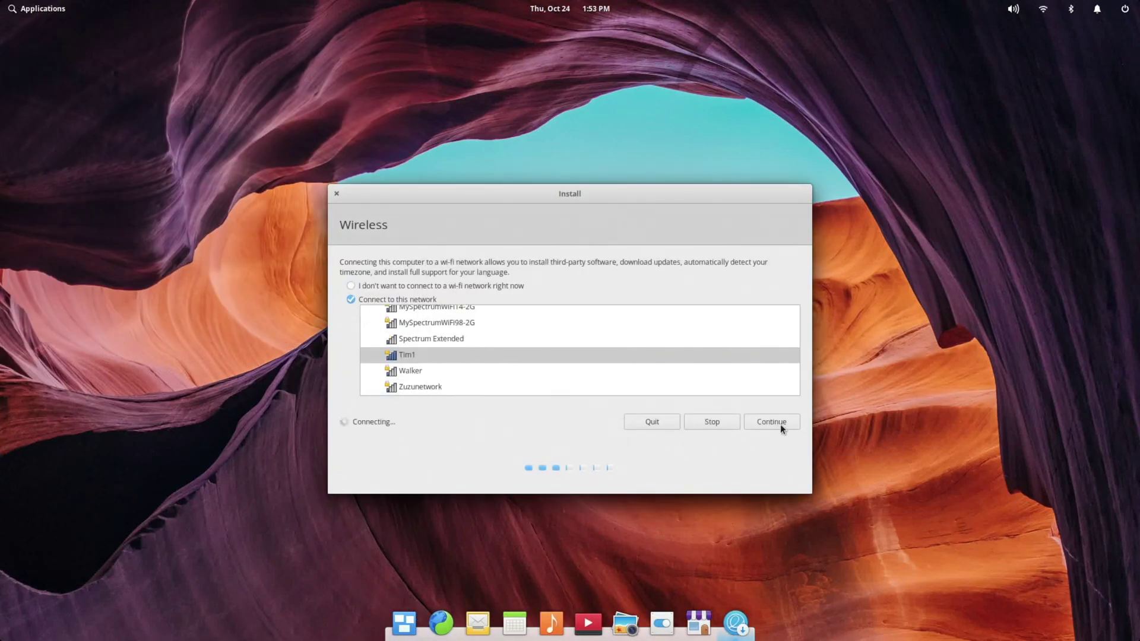
{"action": "left_click", "coordinate": [778, 425]}
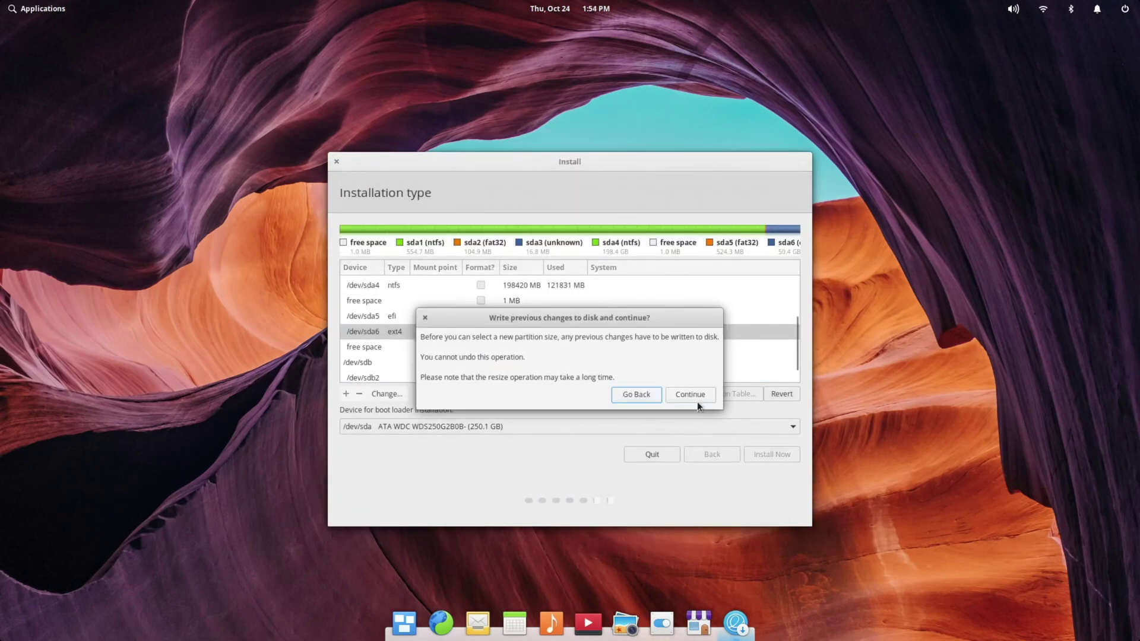
{"action": "left_click", "coordinate": [697, 402]}
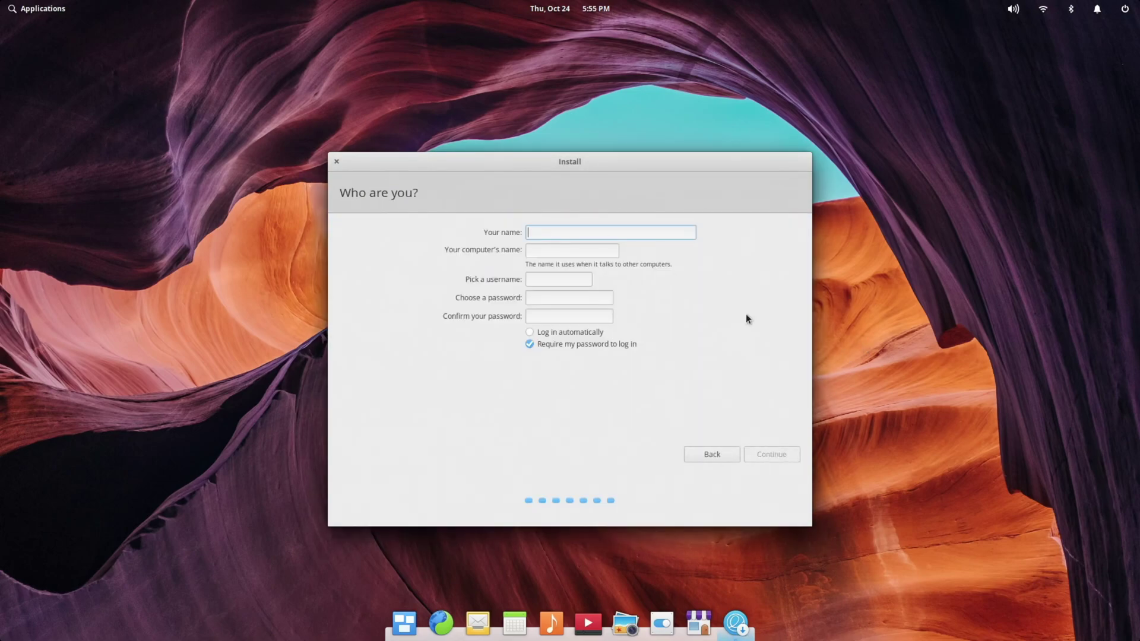
{"action": "left_click", "coordinate": [771, 455]}
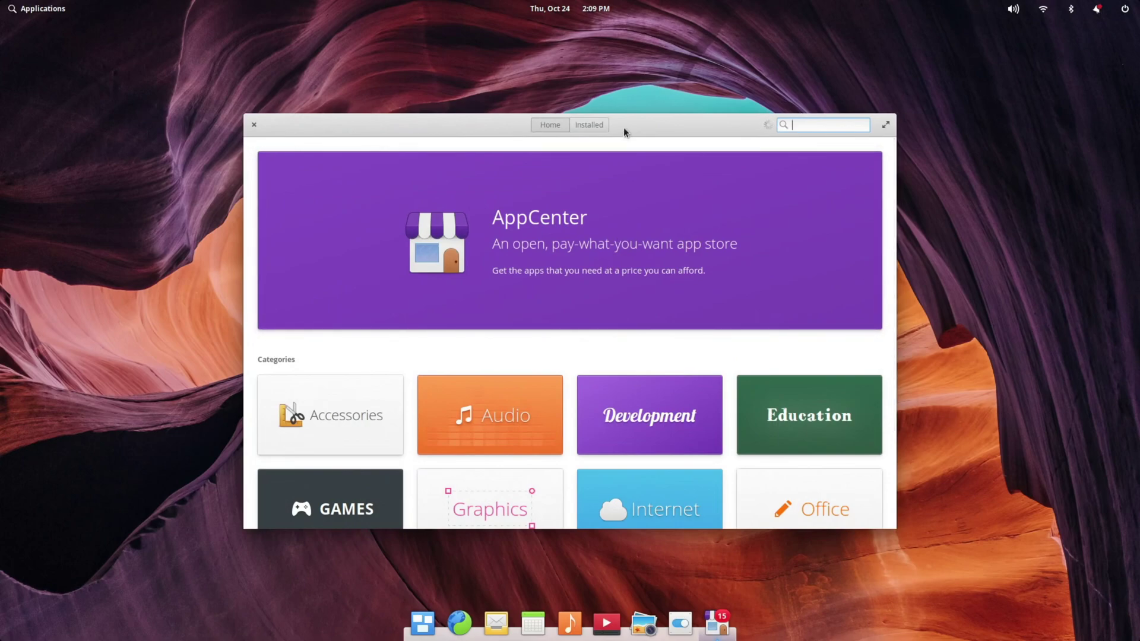
- Install all 15 AppCenter updates, authorising with the account password, then close AppCenter
{"action": "left_click", "coordinate": [590, 125]}
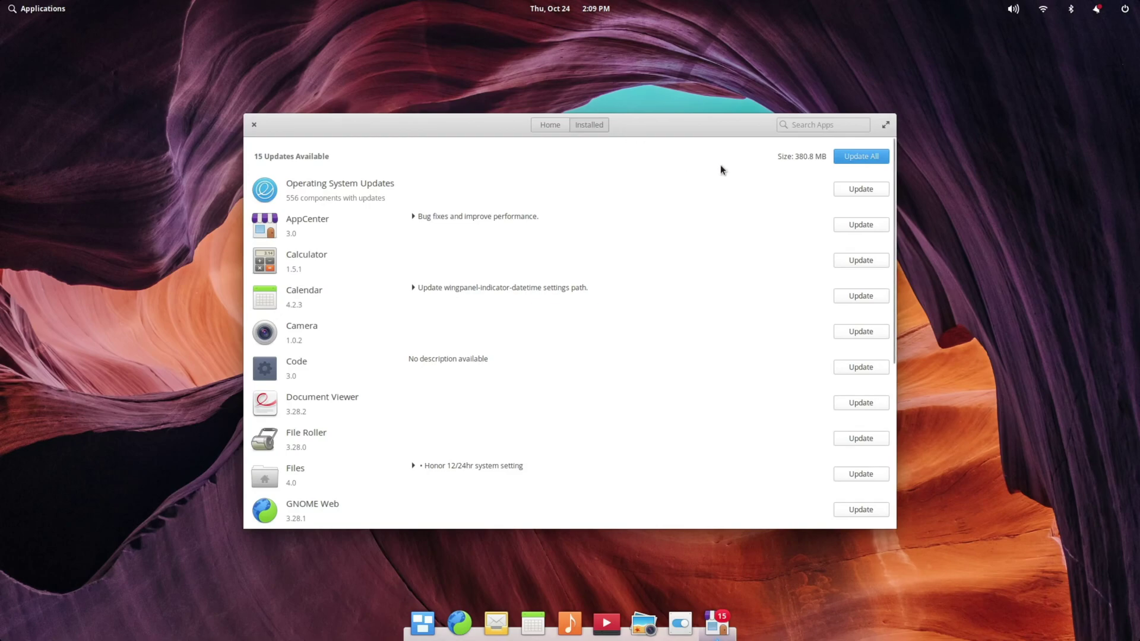
{"action": "left_click", "coordinate": [855, 158]}
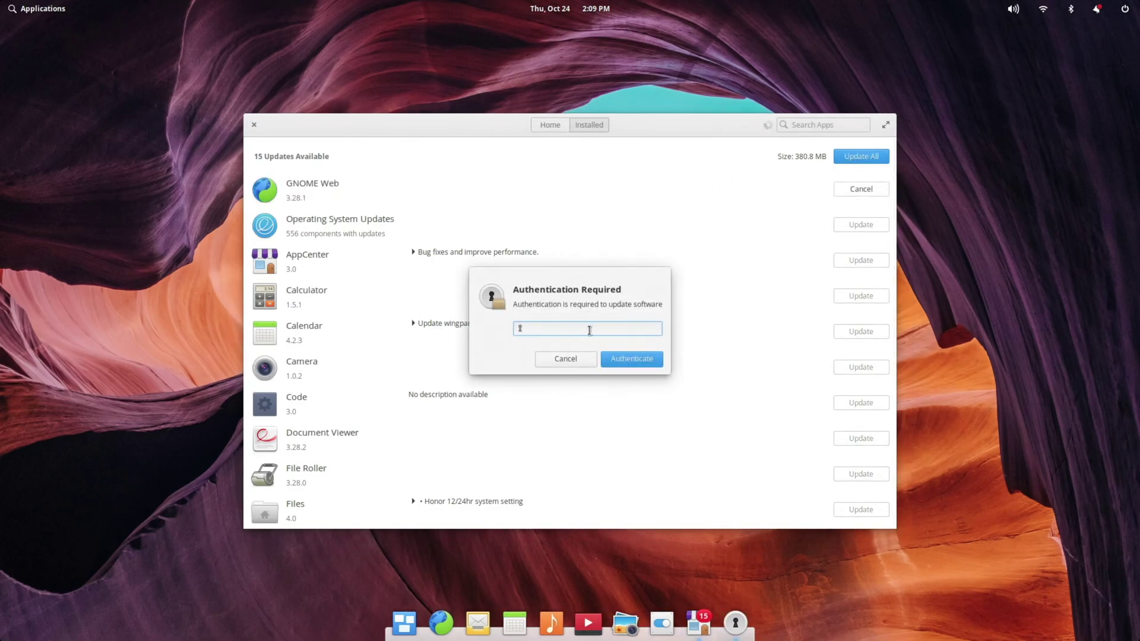
{"action": "type", "text": "••••••••"}
{"action": "key", "text": "Return"}
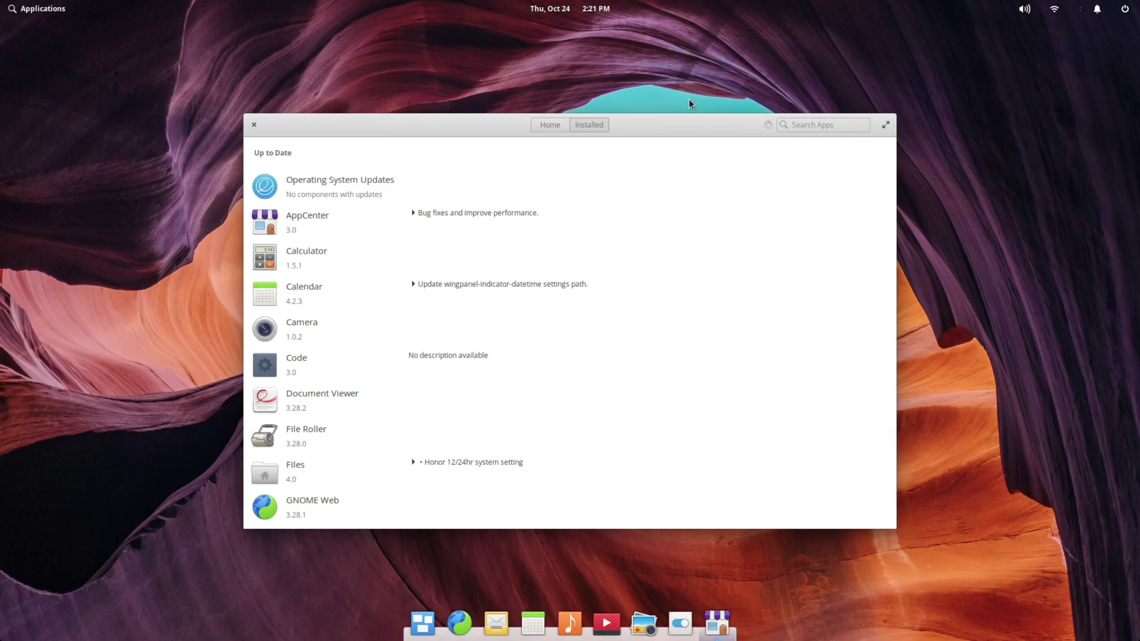
{"action": "left_click", "coordinate": [253, 124]}
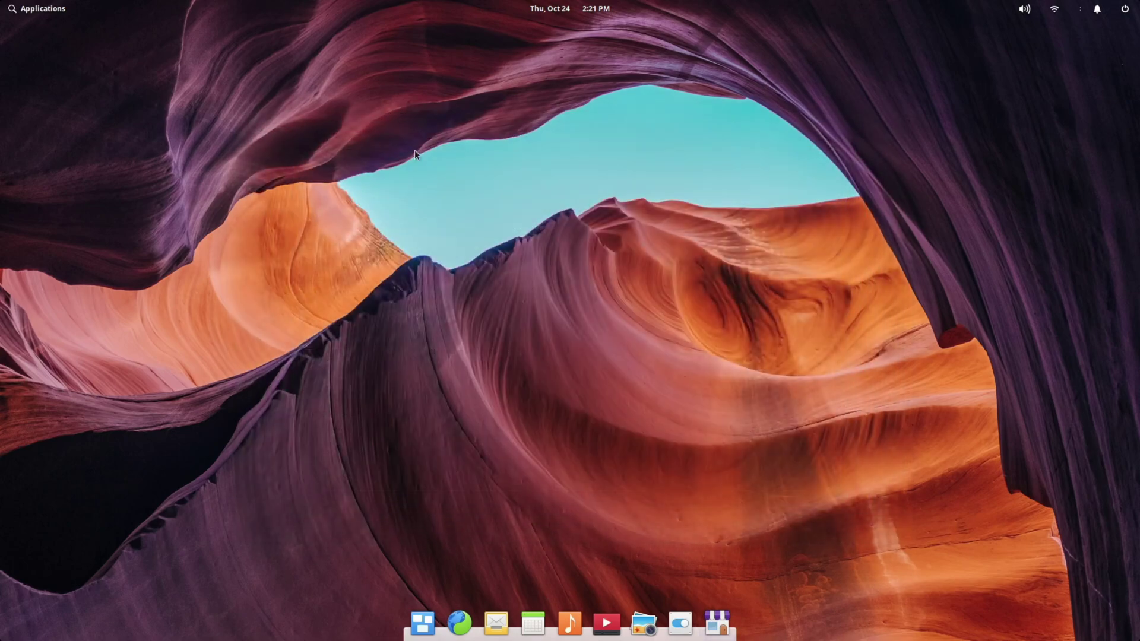
- Restart the computer from the top-bar power menu and sign back in with the account password
{"action": "left_click", "coordinate": [1125, 8]}
{"action": "left_click", "coordinate": [1062, 151]}
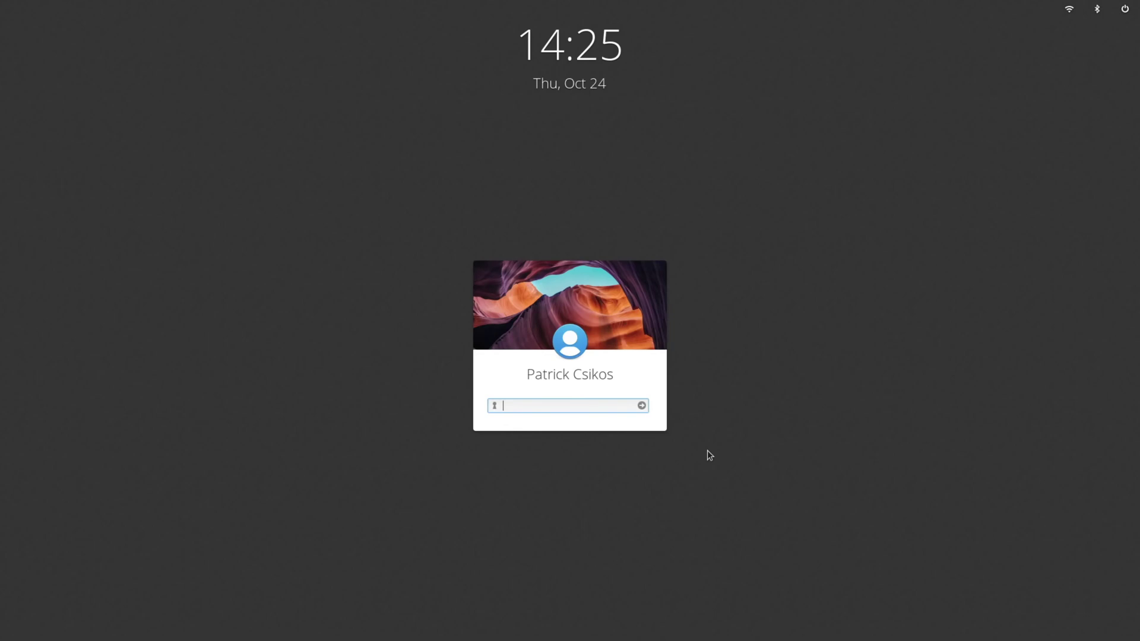
{"action": "type", "text": "******"}
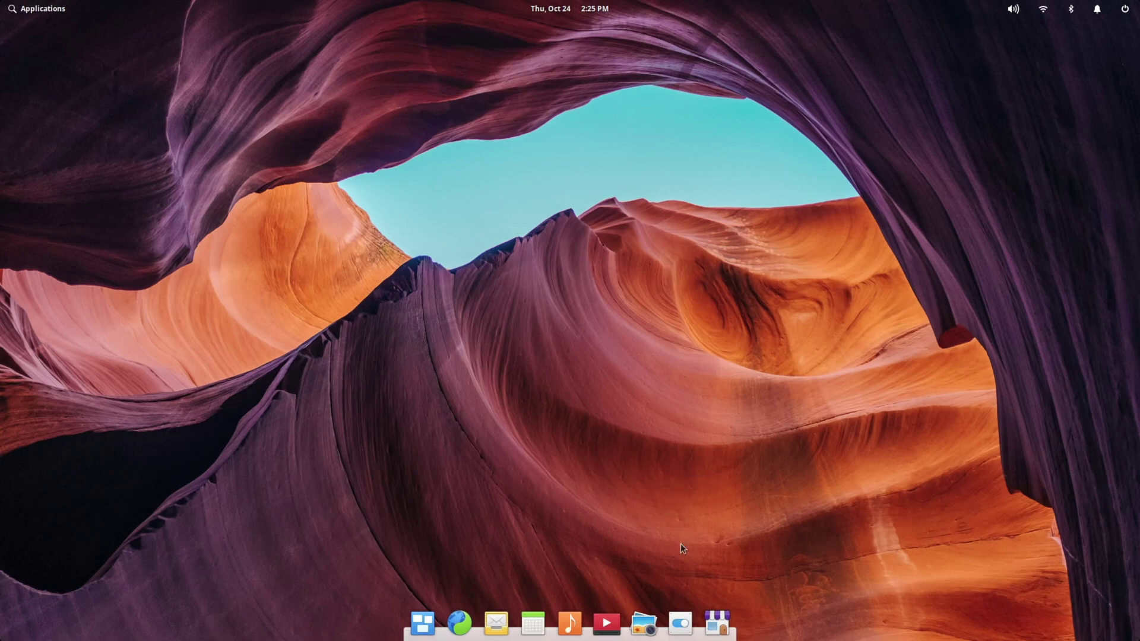
- Leave Mouse pointer acceleration at None in Mouse & Touchpad settings, then close System Settings
{"action": "left_click", "coordinate": [680, 627]}
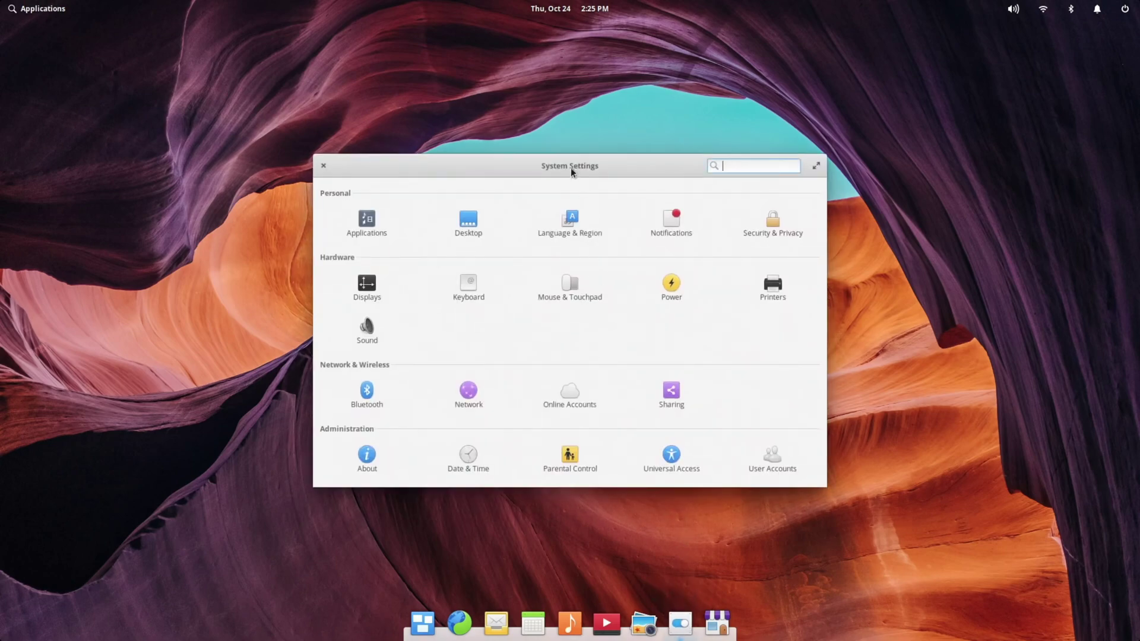
{"action": "left_click", "coordinate": [574, 291]}
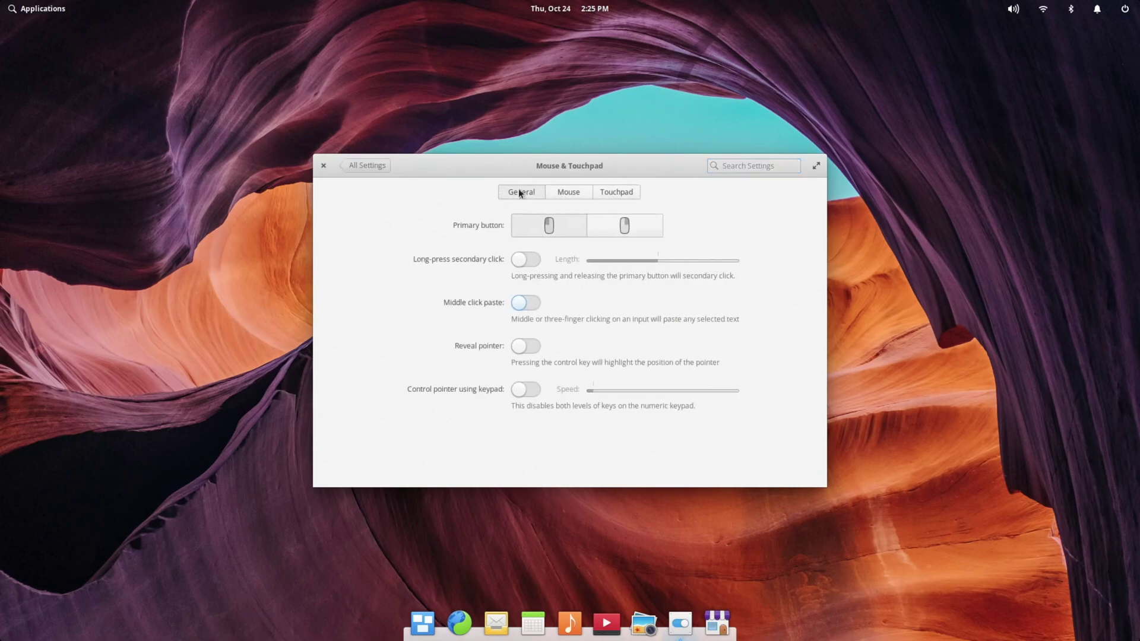
{"action": "left_click", "coordinate": [570, 196]}
{"action": "left_click_drag", "start_coordinate": [574, 165], "coordinate": [580, 180]}
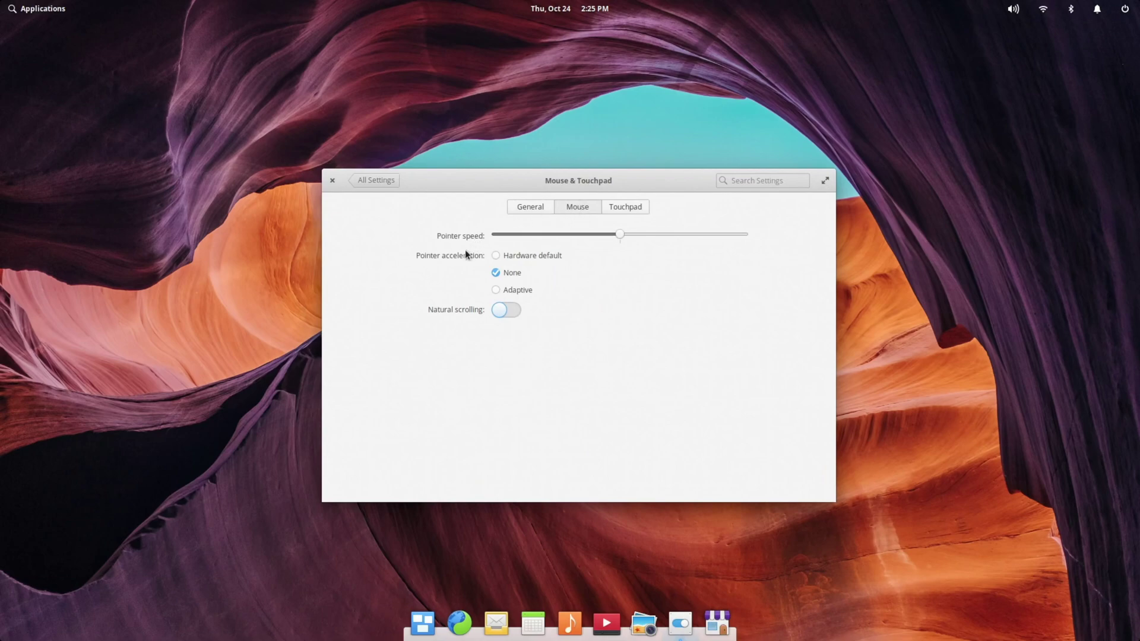
{"action": "left_click", "coordinate": [530, 256]}
{"action": "key", "text": "Down"}
{"action": "left_click", "coordinate": [383, 178]}
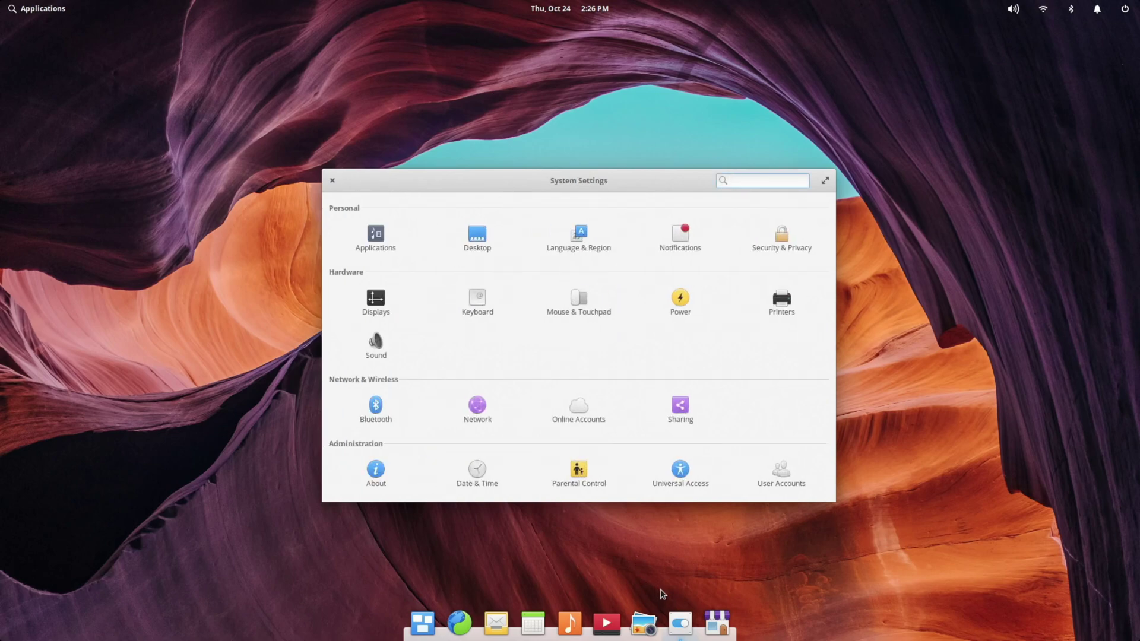
{"action": "left_click", "coordinate": [580, 298]}
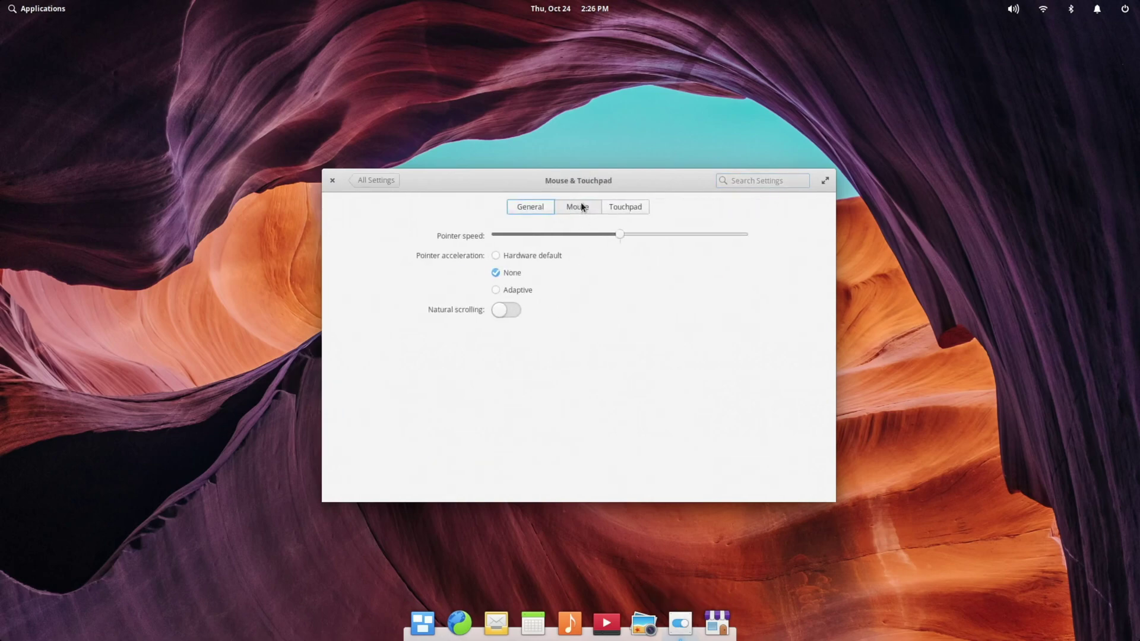
{"action": "key", "text": "alt+F4"}
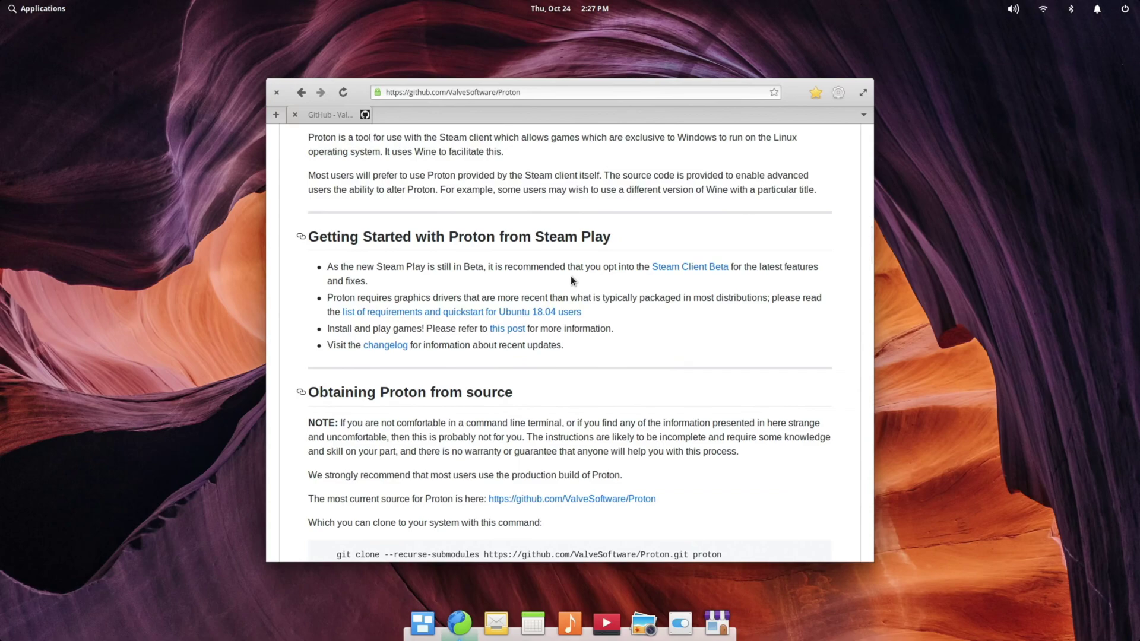
- Open the Proton 'list of requirements and quickstart' wiki page and scroll through its NVIDIA and AMD/Intel driver sections
{"action": "left_click", "coordinate": [459, 313]}
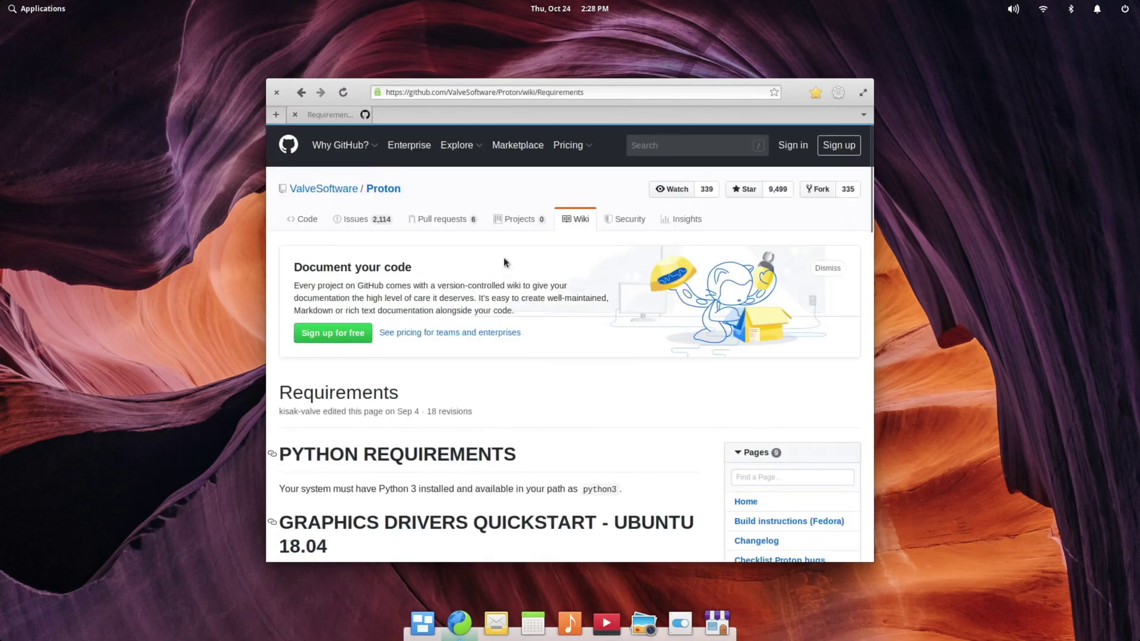
{"action": "scroll", "coordinate": [577, 290], "scroll_direction": "down", "scroll_amount": 3}
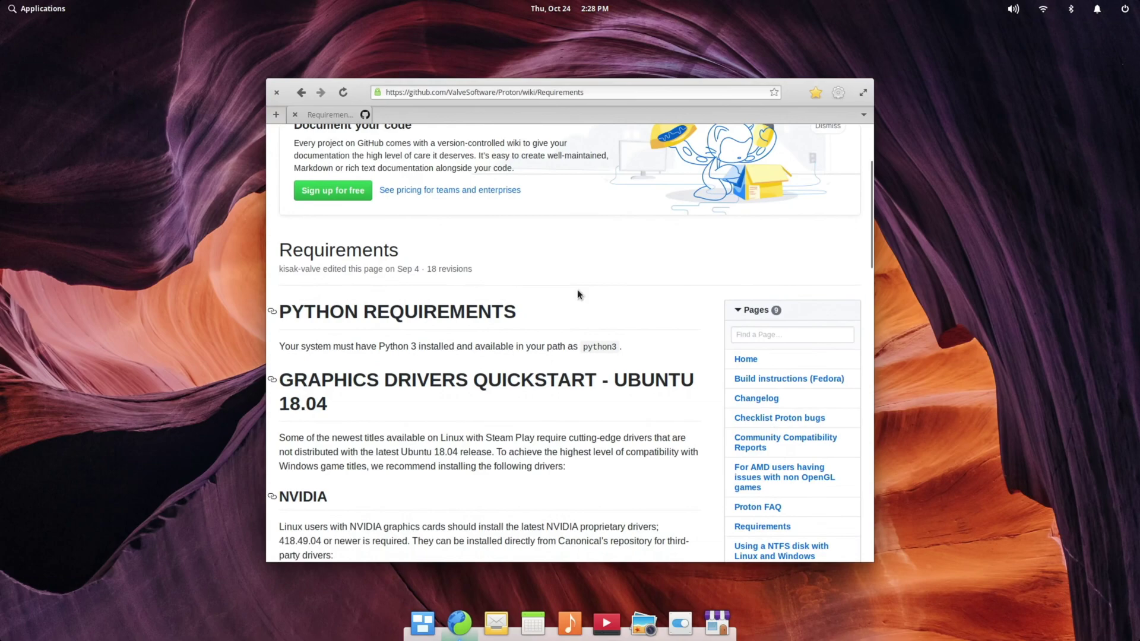
{"action": "scroll", "coordinate": [578, 292], "scroll_direction": "down", "scroll_amount": 3}
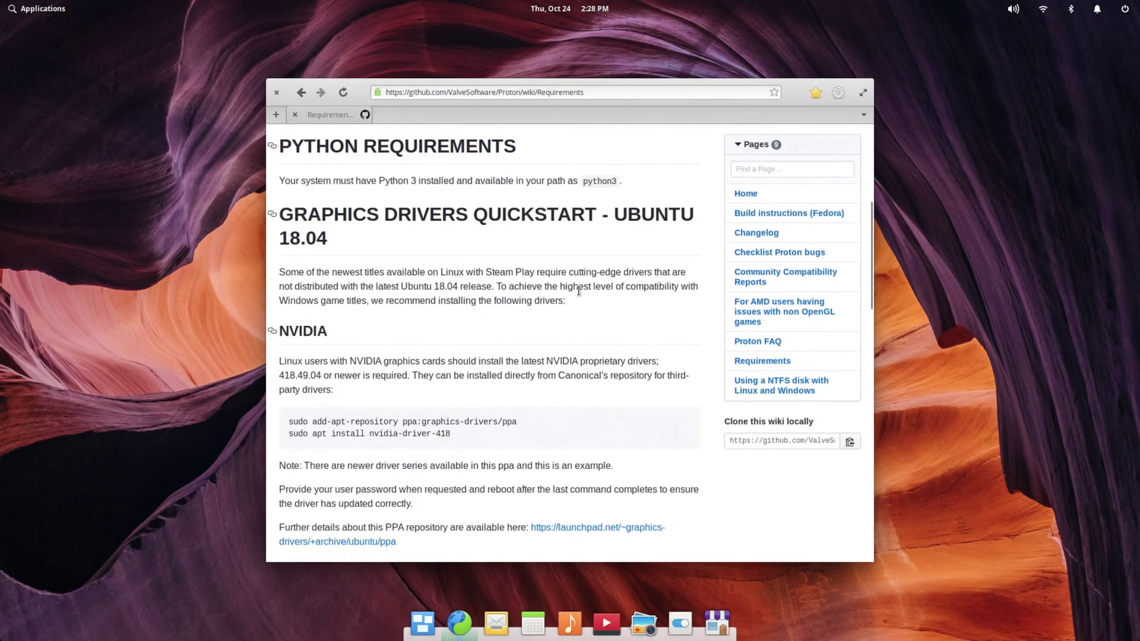
{"action": "scroll", "coordinate": [579, 291], "scroll_direction": "down", "scroll_amount": 3}
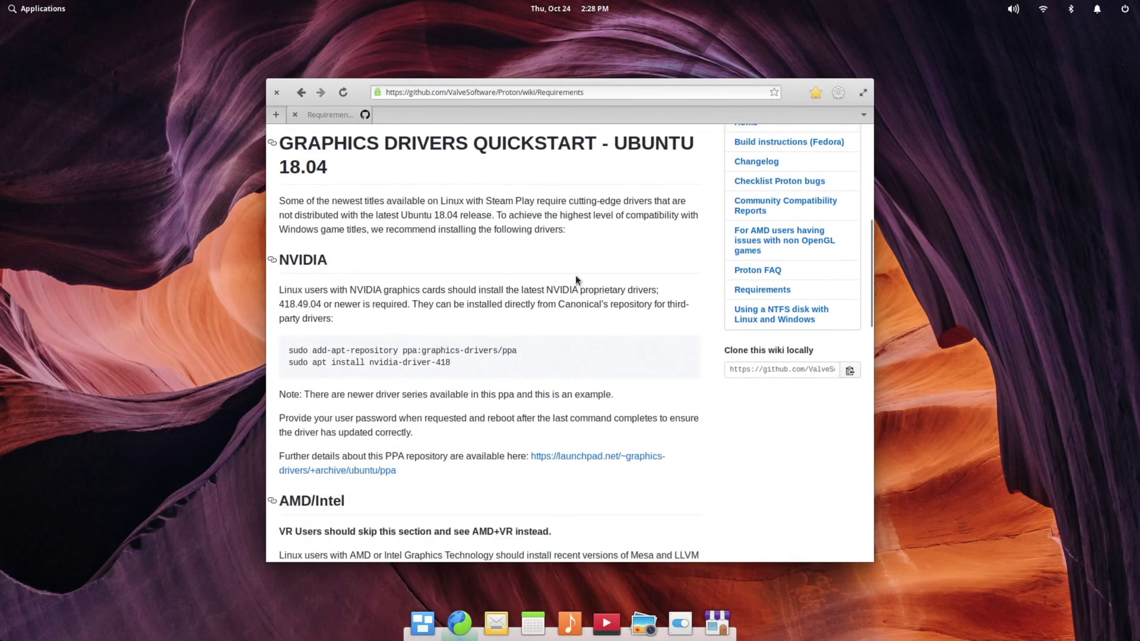
{"action": "scroll", "coordinate": [576, 278], "scroll_direction": "down", "scroll_amount": 2}
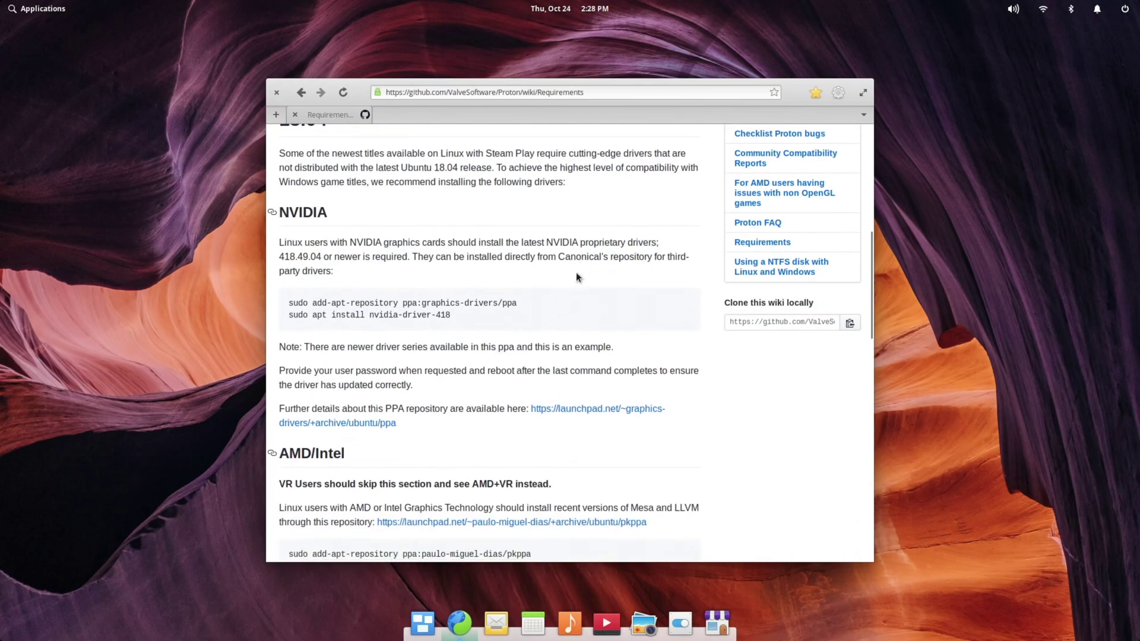
{"action": "scroll", "coordinate": [720, 360], "scroll_direction": "down", "scroll_amount": 5}
{"action": "scroll", "coordinate": [720, 359], "scroll_direction": "up", "scroll_amount": 4}
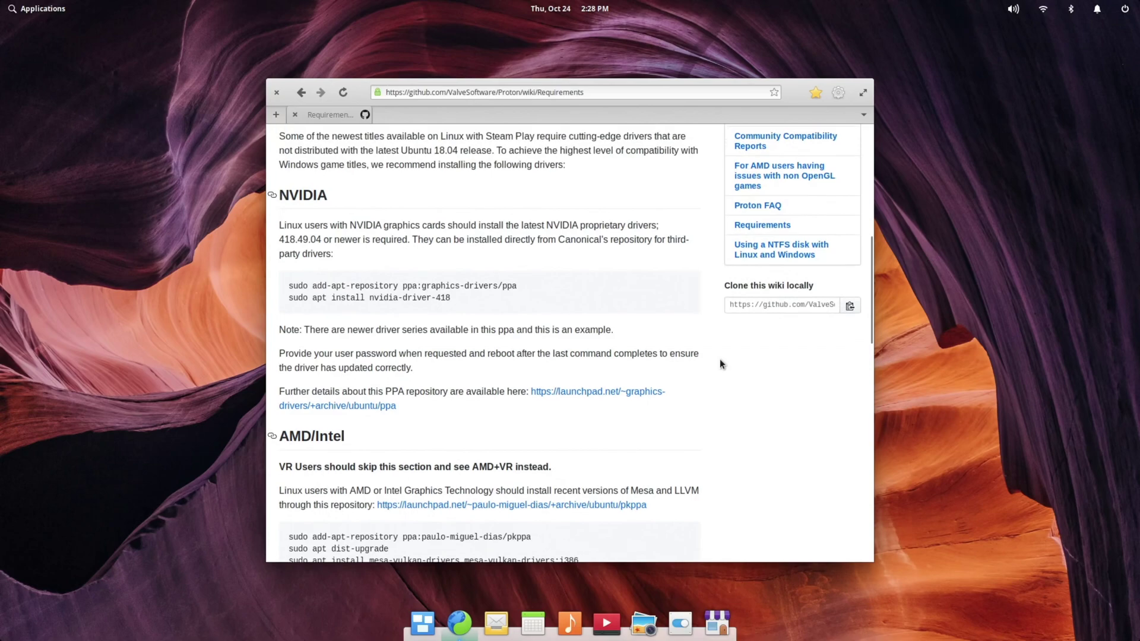
{"action": "scroll", "coordinate": [715, 354], "scroll_direction": "up", "scroll_amount": 1}
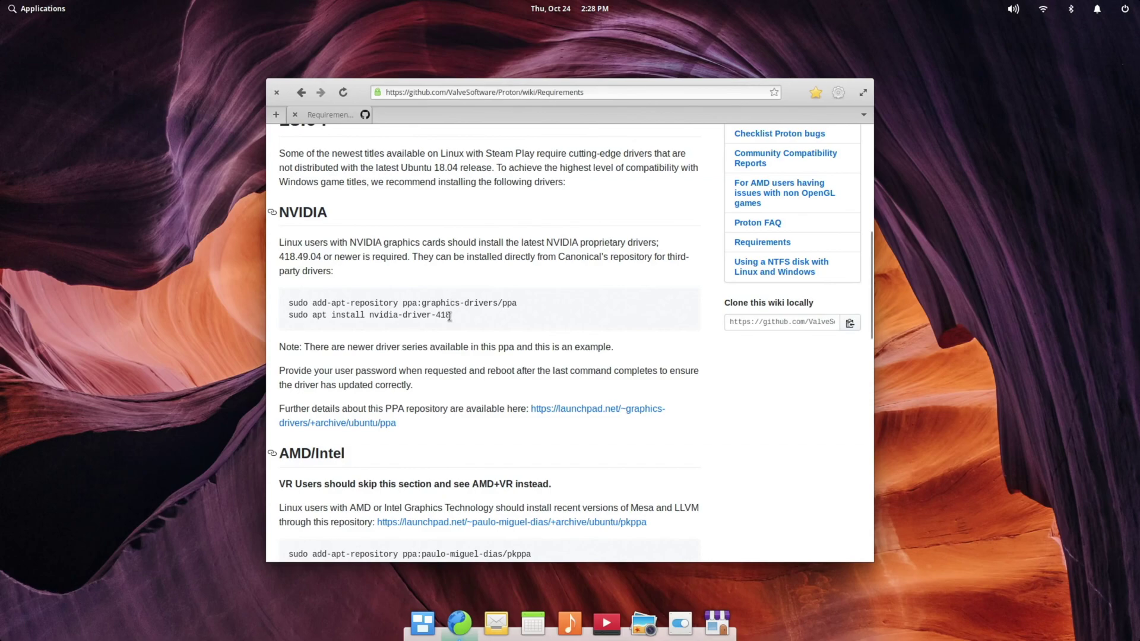
{"action": "mouse_move", "coordinate": [451, 315]}
{"action": "left_mouse_down"}
{"action": "mouse_move", "coordinate": [385, 316]}
{"action": "mouse_move", "coordinate": [455, 318]}
{"action": "left_mouse_up"}
{"action": "scroll", "coordinate": [739, 360], "scroll_direction": "down", "scroll_amount": 5}
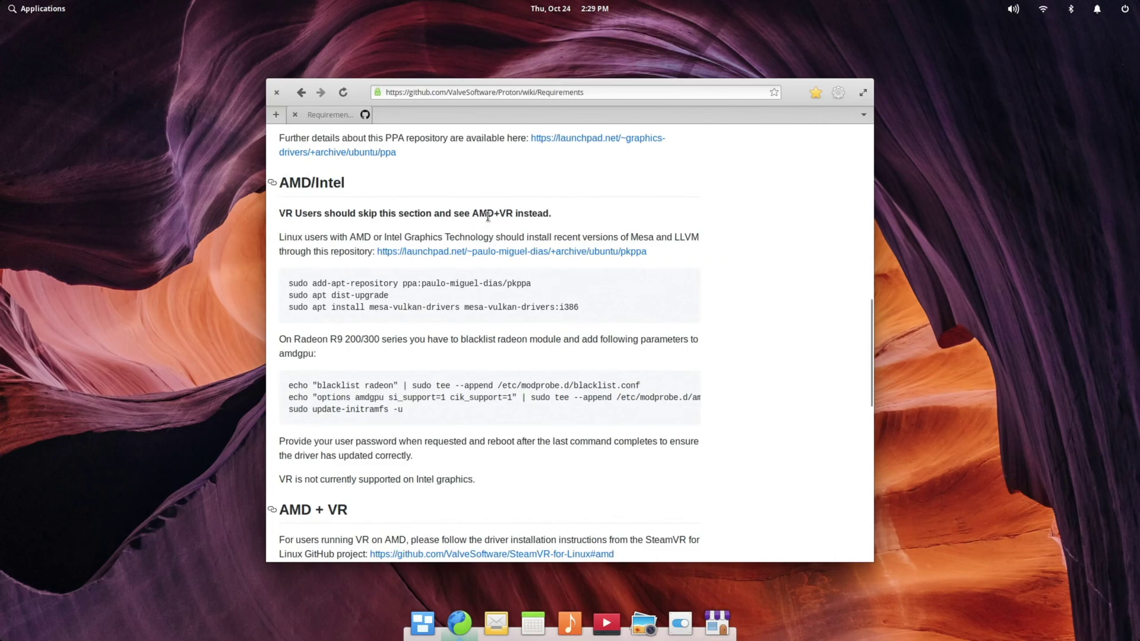
{"action": "scroll", "coordinate": [488, 216], "scroll_direction": "down", "scroll_amount": 3}
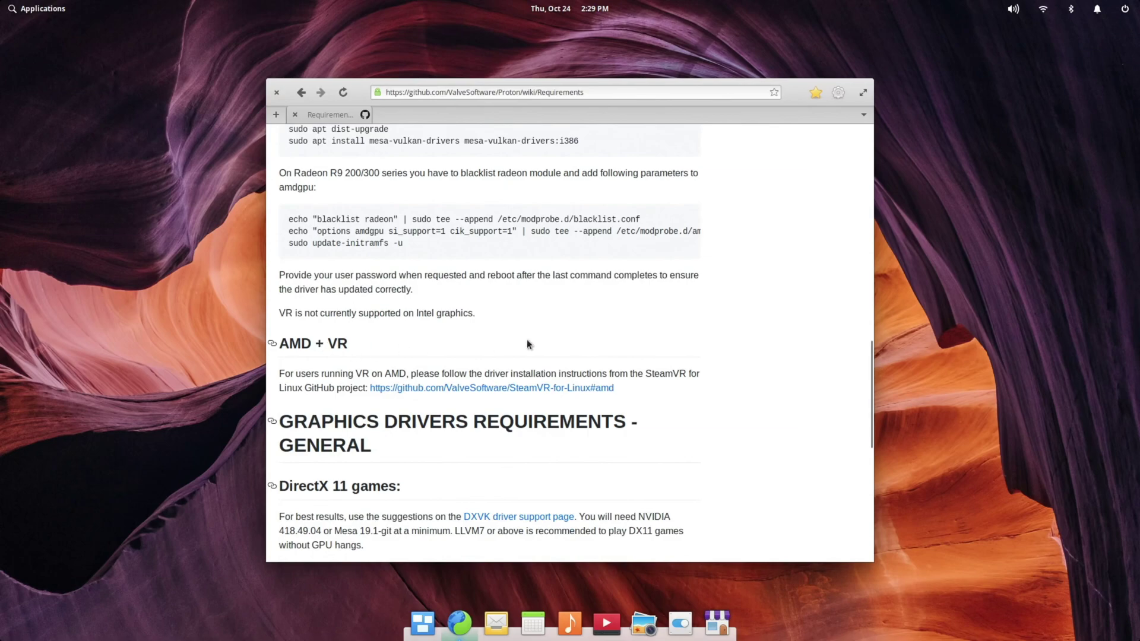
{"action": "scroll", "coordinate": [739, 365], "scroll_direction": "up", "scroll_amount": 3}
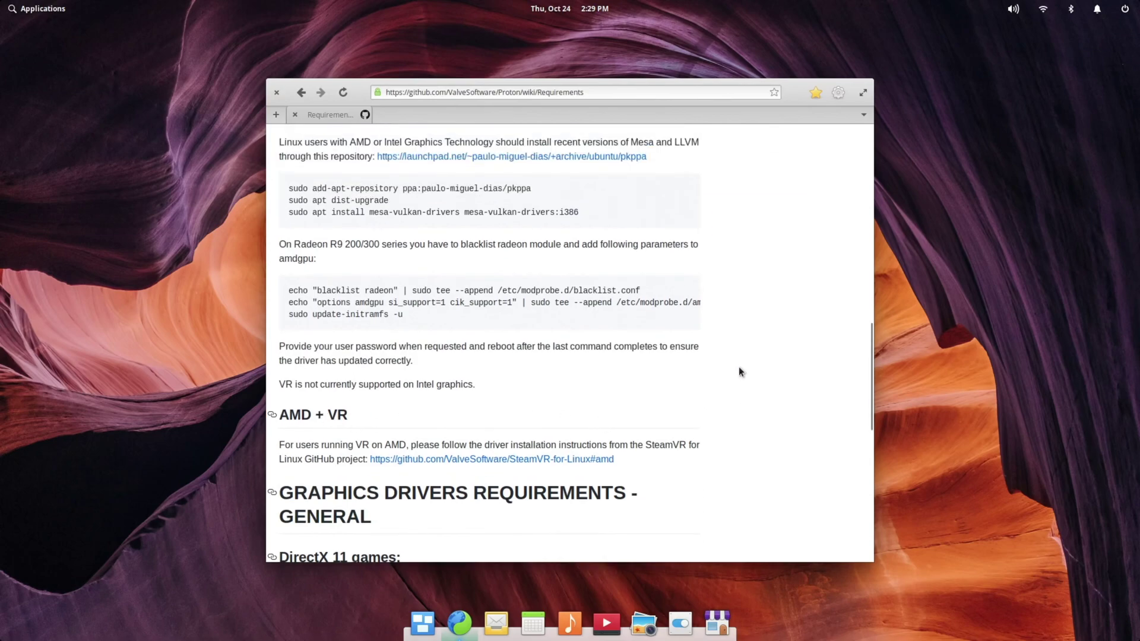
- Check the operating system and hardware information in System Settings
{"action": "left_click", "coordinate": [681, 623]}
{"action": "left_click", "coordinate": [378, 471]}
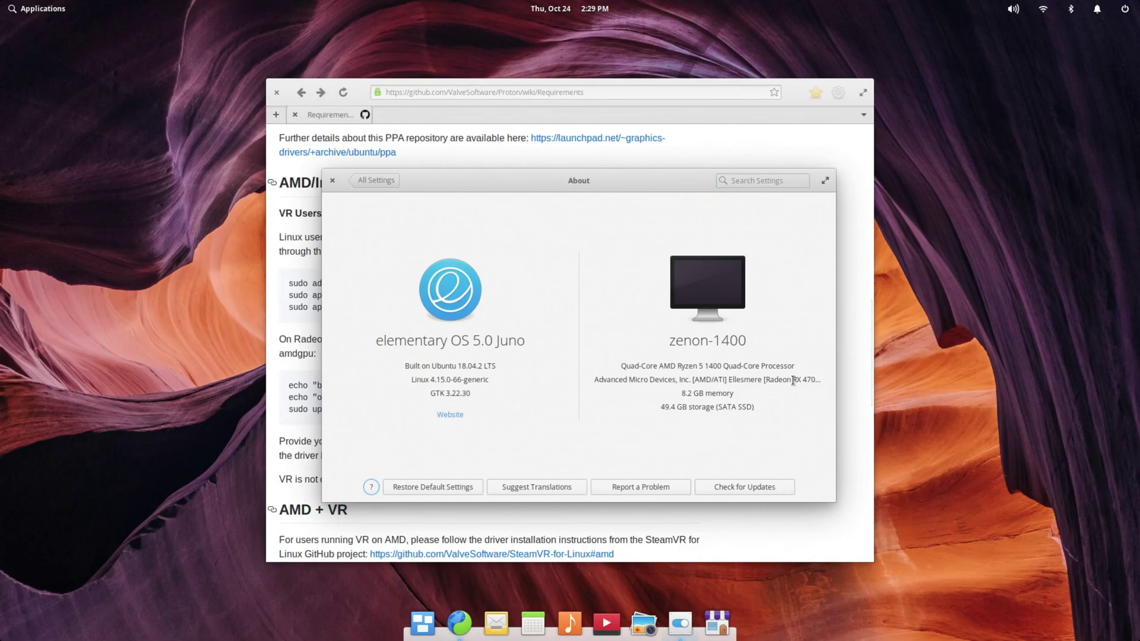
{"action": "left_click", "coordinate": [332, 180]}
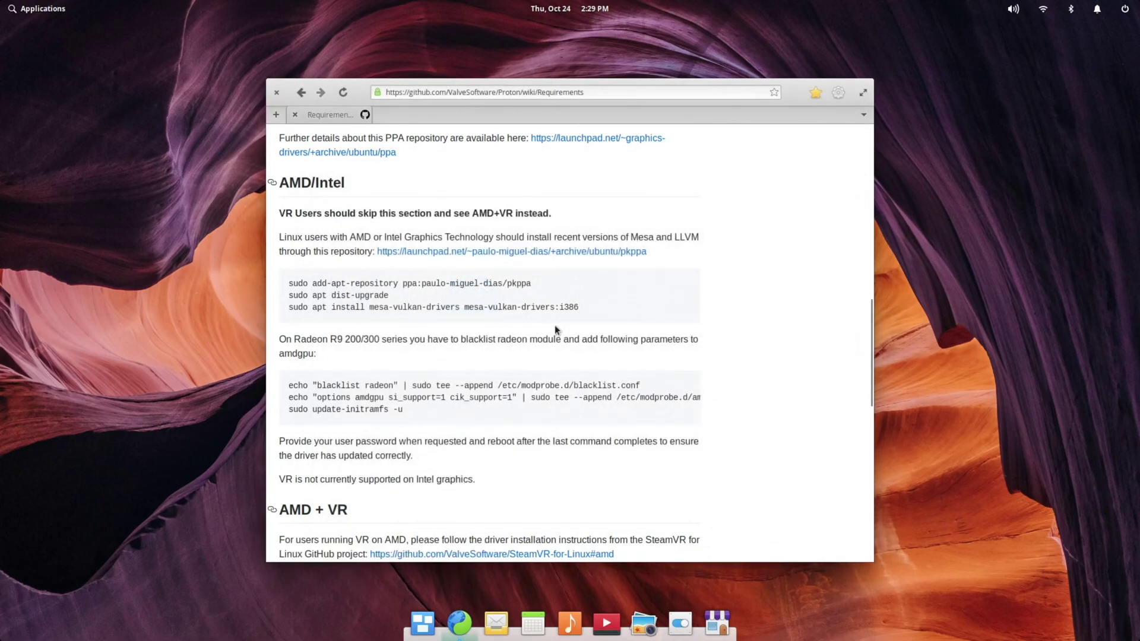
- Highlight the AMD/Intel driver instructions, then move the browser window to the right
{"action": "left_click_drag", "start_coordinate": [590, 308], "coordinate": [299, 238]}
{"action": "left_click", "coordinate": [362, 341]}
{"action": "left_click_drag", "start_coordinate": [410, 422], "coordinate": [364, 415]}
{"action": "left_click_drag", "start_coordinate": [376, 275], "coordinate": [571, 256]}
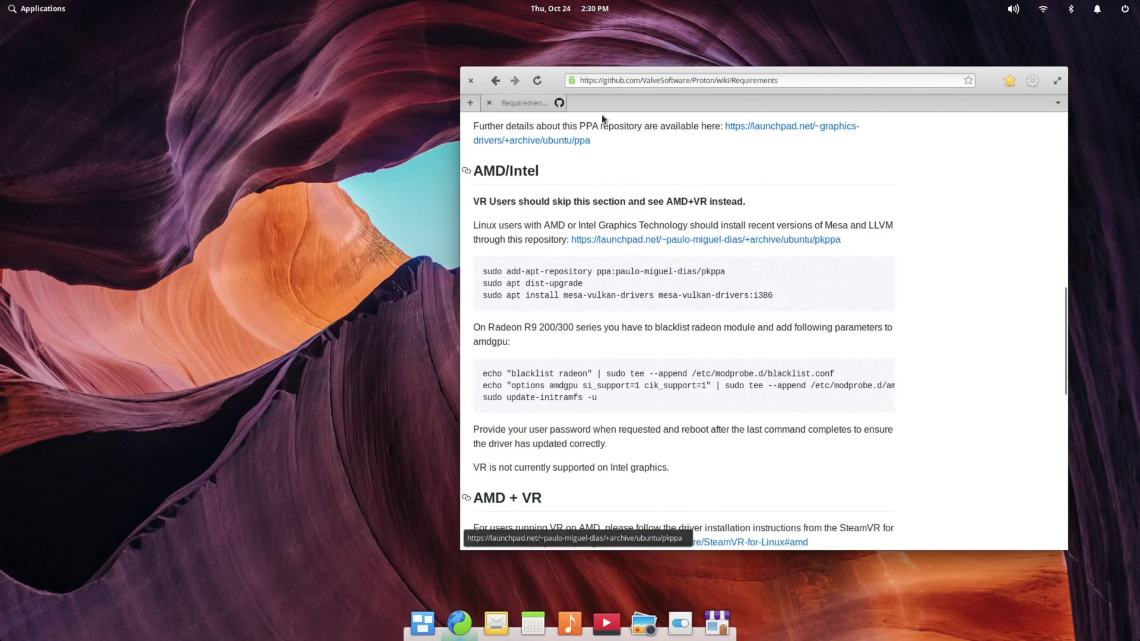
{"action": "left_click_drag", "start_coordinate": [557, 83], "coordinate": [565, 87]}
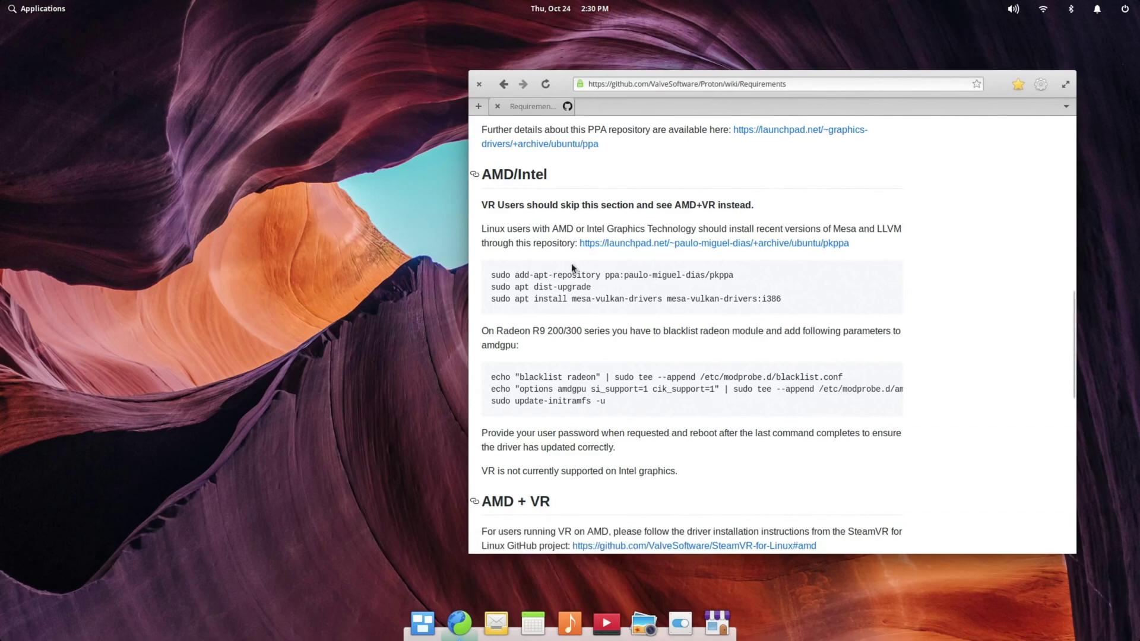
- Open a terminal and arrange it beside the browser, with the browser on the left
{"action": "key", "text": "super+t"}
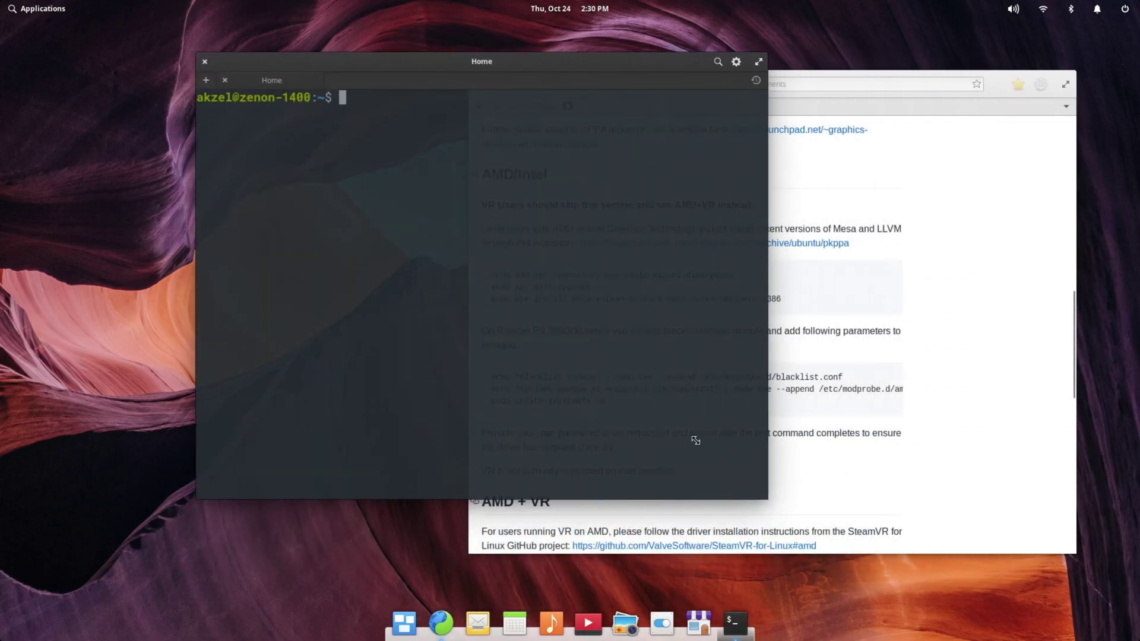
{"action": "left_click_drag", "start_coordinate": [519, 240], "coordinate": [350, 286]}
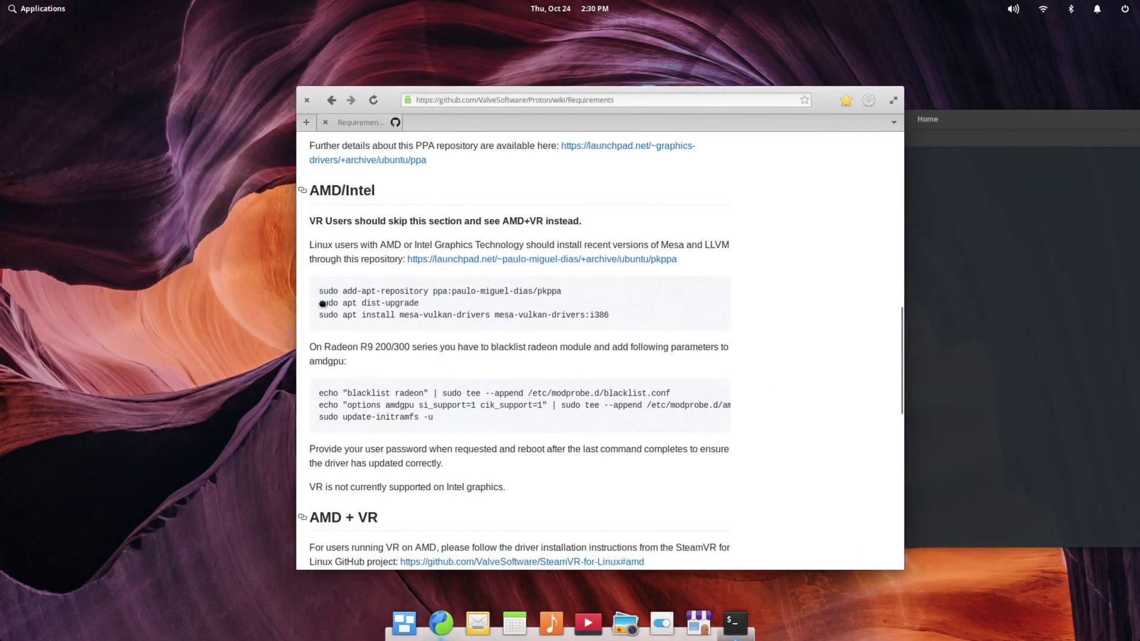
{"action": "left_click_drag", "start_coordinate": [322, 304], "coordinate": [57, 292]}
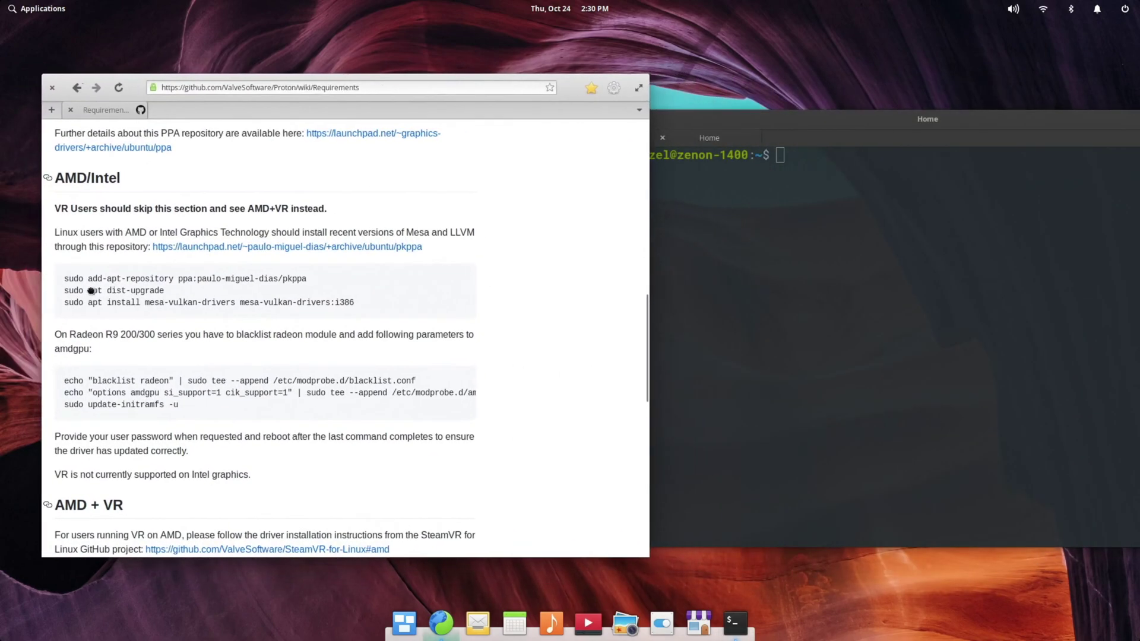
{"action": "left_click_drag", "start_coordinate": [746, 267], "coordinate": [641, 266]}
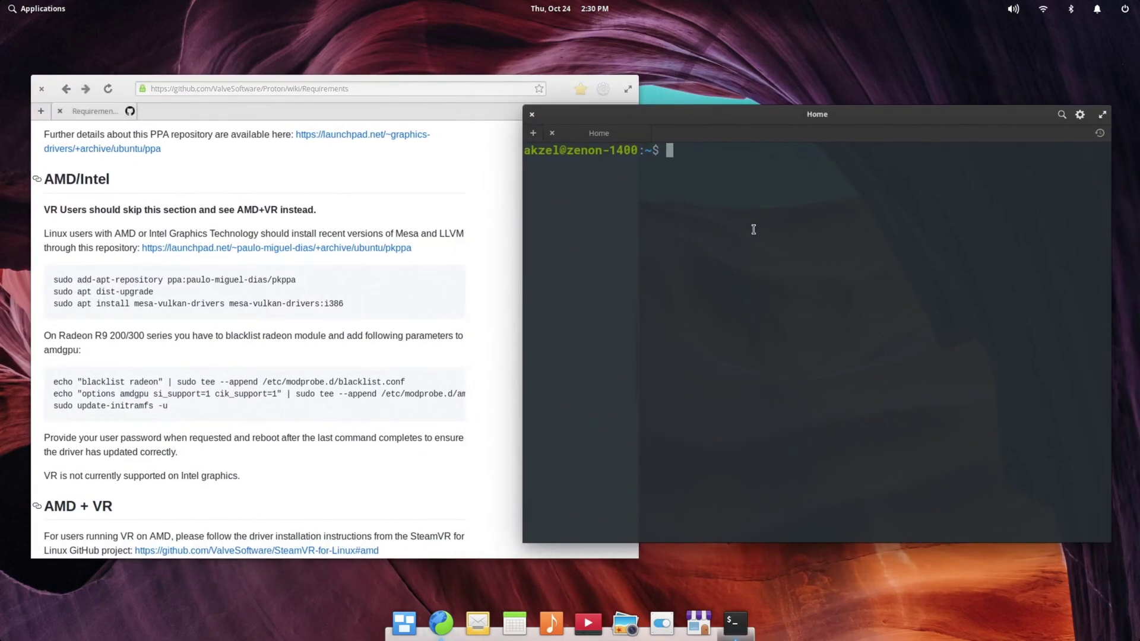
- Install software-properties-common with sudo apt, entering the account password and confirming with y
{"action": "type", "text": "sudo apt install soft"}
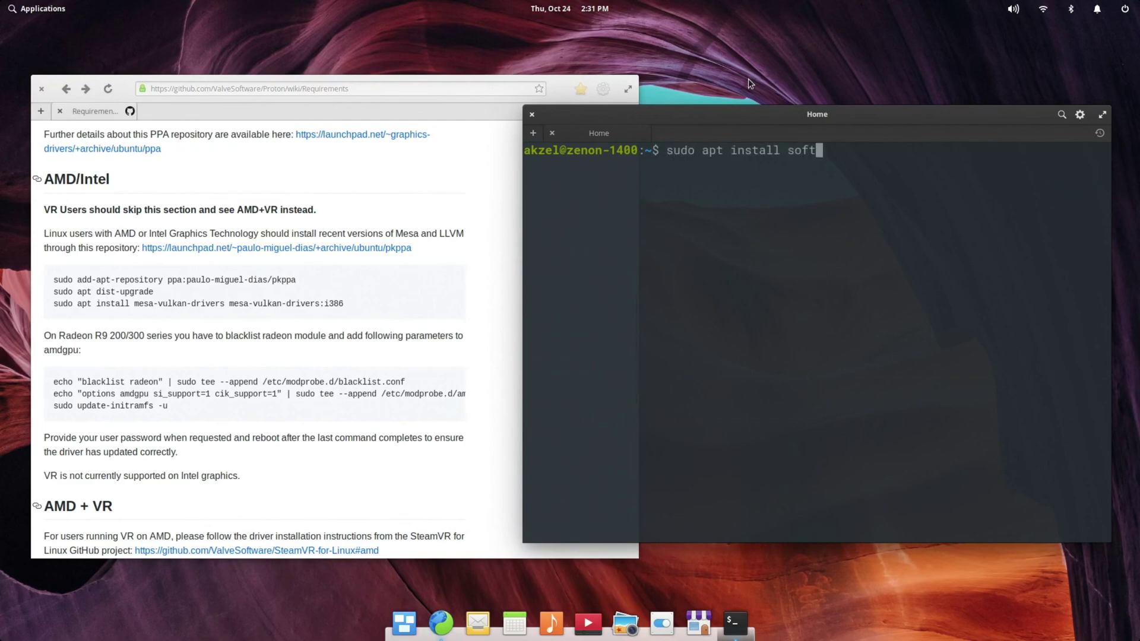
{"action": "type", "text": "ware-properties-common"}
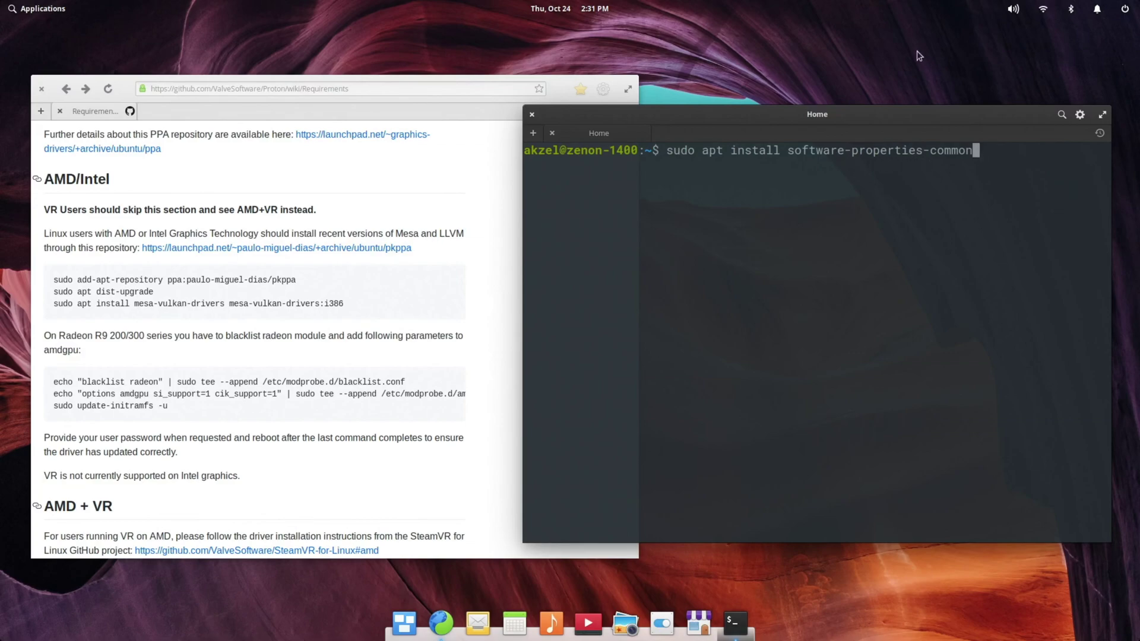
{"action": "key", "text": "Return"}
{"action": "type", "text": "*******"}
{"action": "key", "text": "Return"}
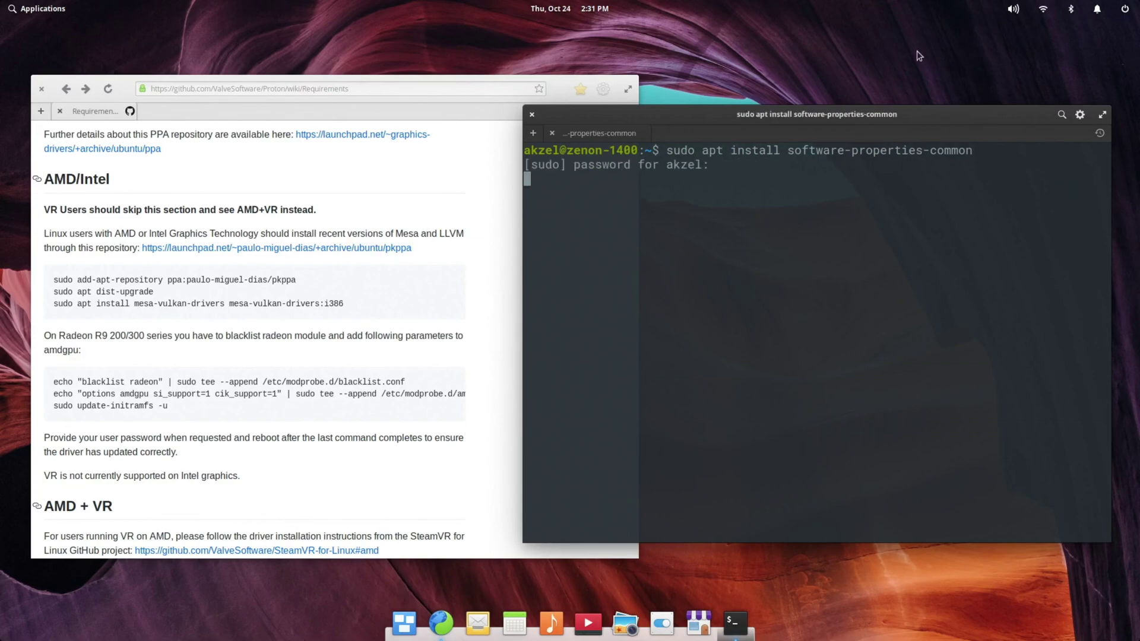
{"action": "type", "text": "y"}
{"action": "key", "text": "Return"}
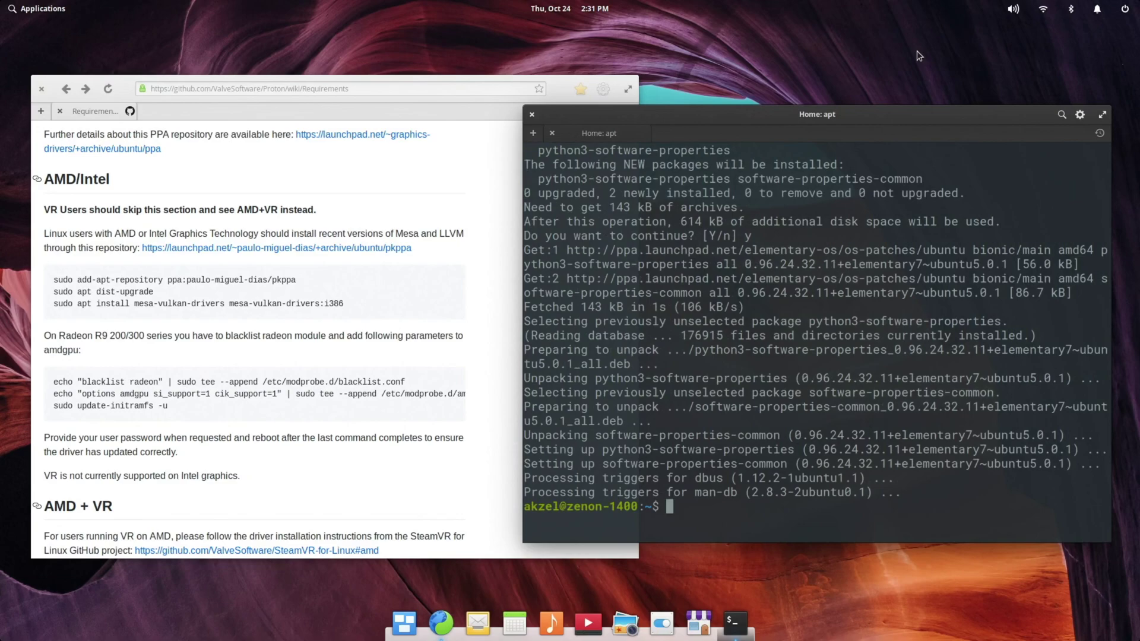
- Paste and run the add-apt-repository pkppa command, turning off paste protection warnings
{"action": "left_click", "coordinate": [294, 278]}
{"action": "left_click_drag", "start_coordinate": [295, 279], "coordinate": [52, 279]}
{"action": "key", "text": "super+c"}
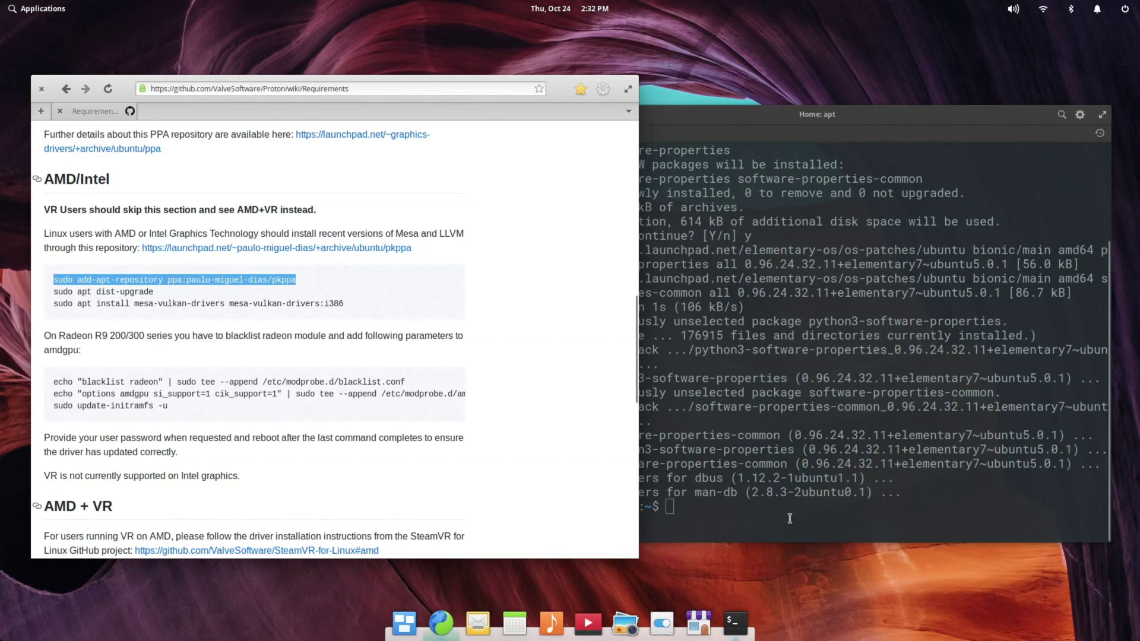
{"action": "left_click", "coordinate": [779, 505]}
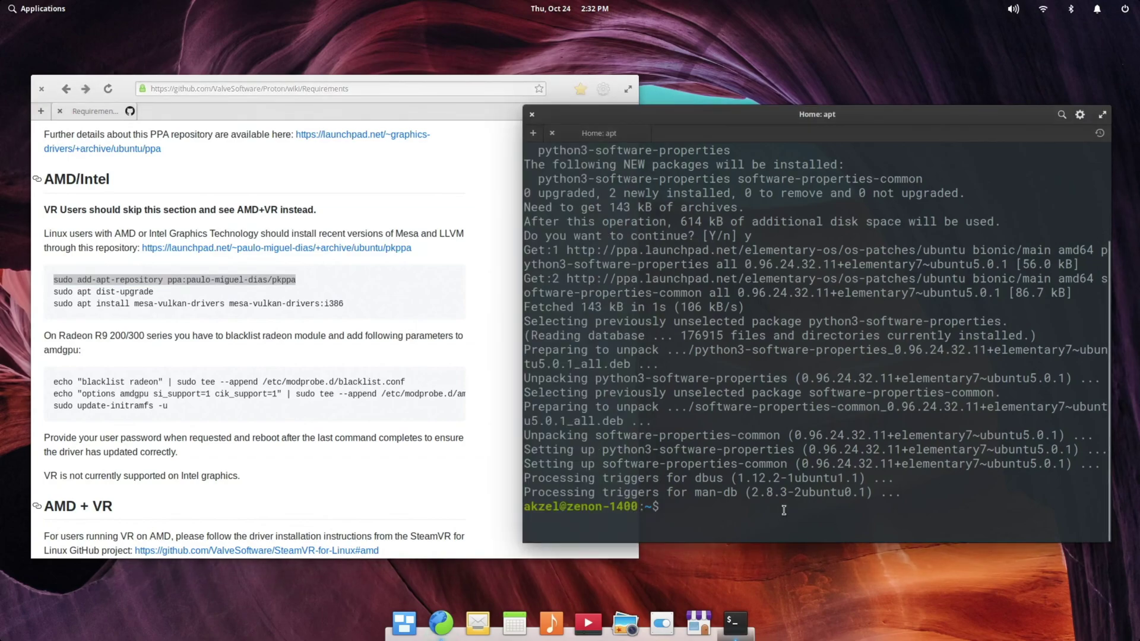
{"action": "key", "text": "ctrl+shift+v"}
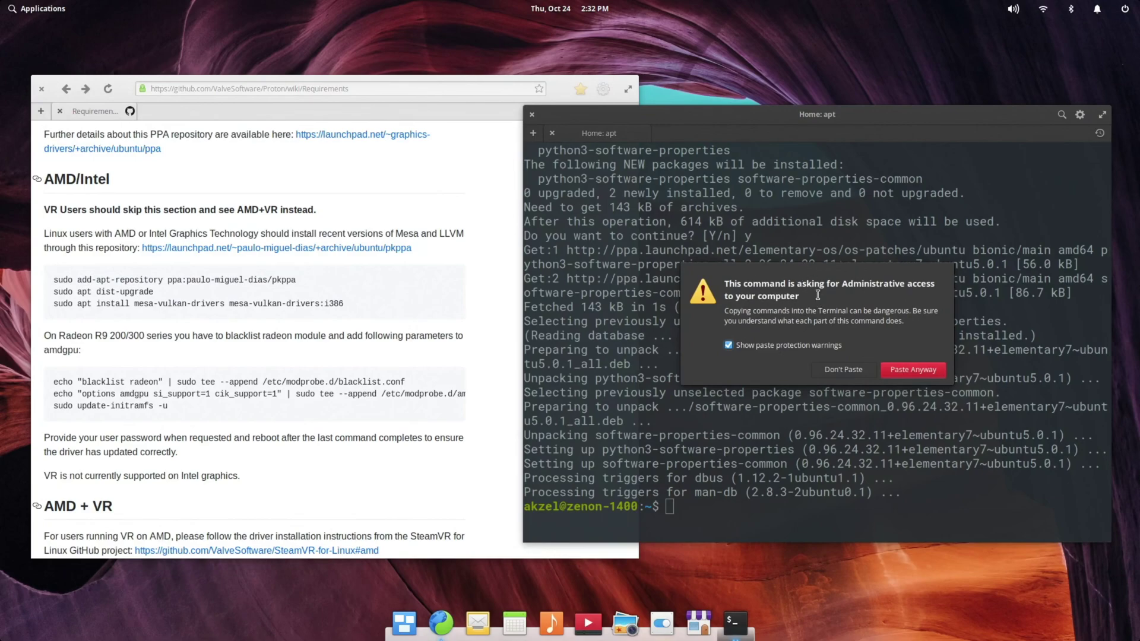
{"action": "left_click", "coordinate": [729, 346]}
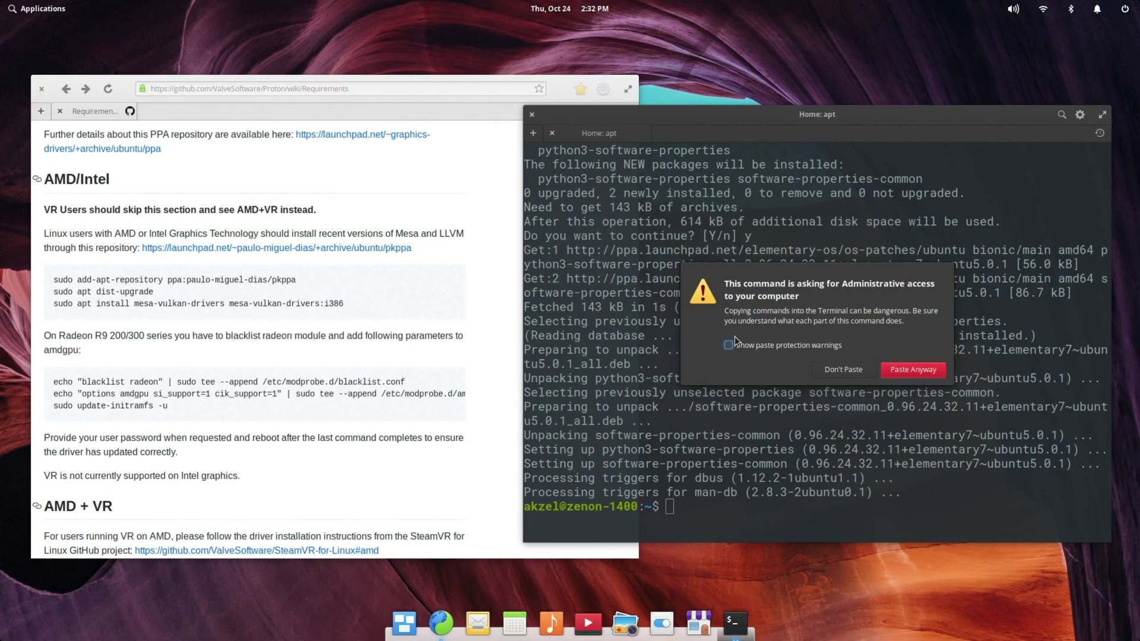
{"action": "left_click", "coordinate": [912, 370]}
{"action": "key", "text": "Return"}
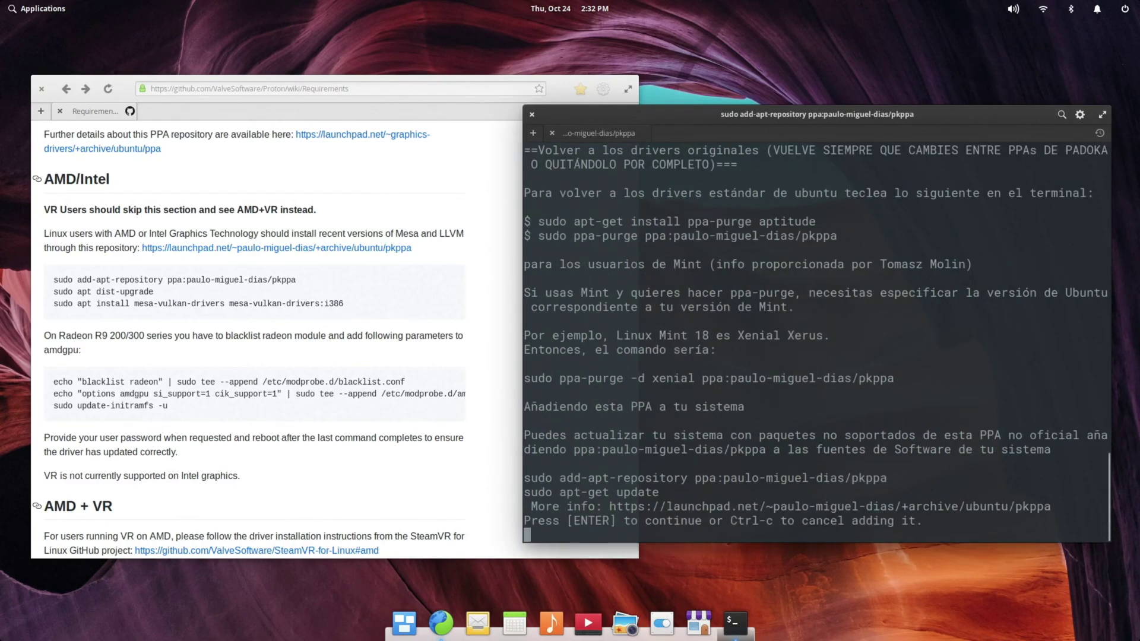
{"action": "key", "text": "Return"}
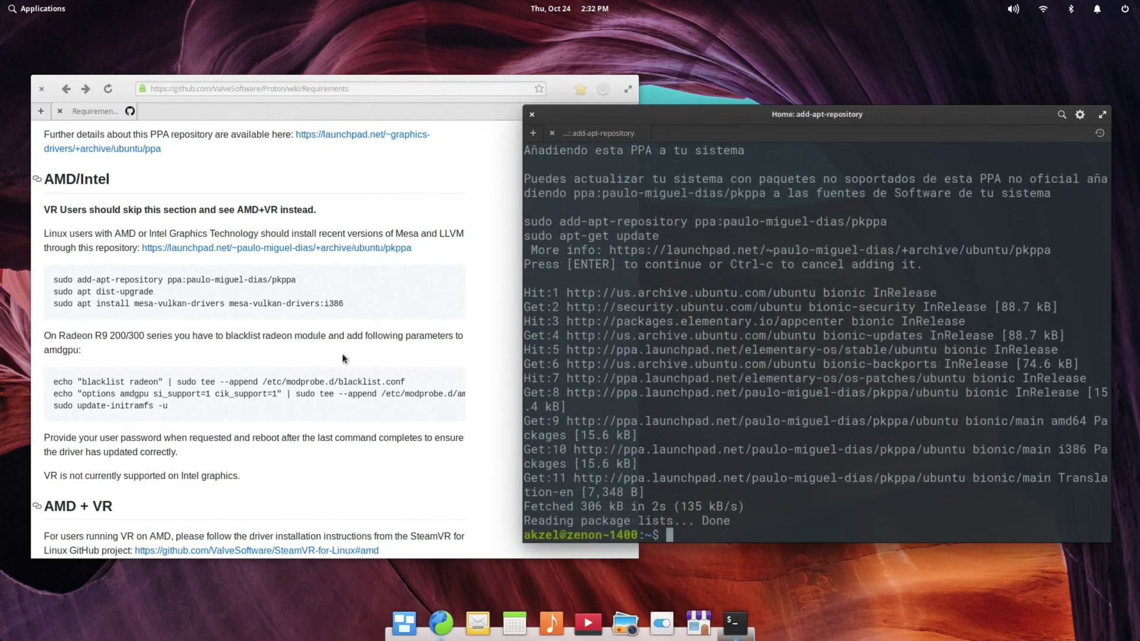
- Run sudo apt dist-upgrade and confirm, upgrading eleven Mesa packages to 19.1.2
{"action": "type", "text": "sudo "}
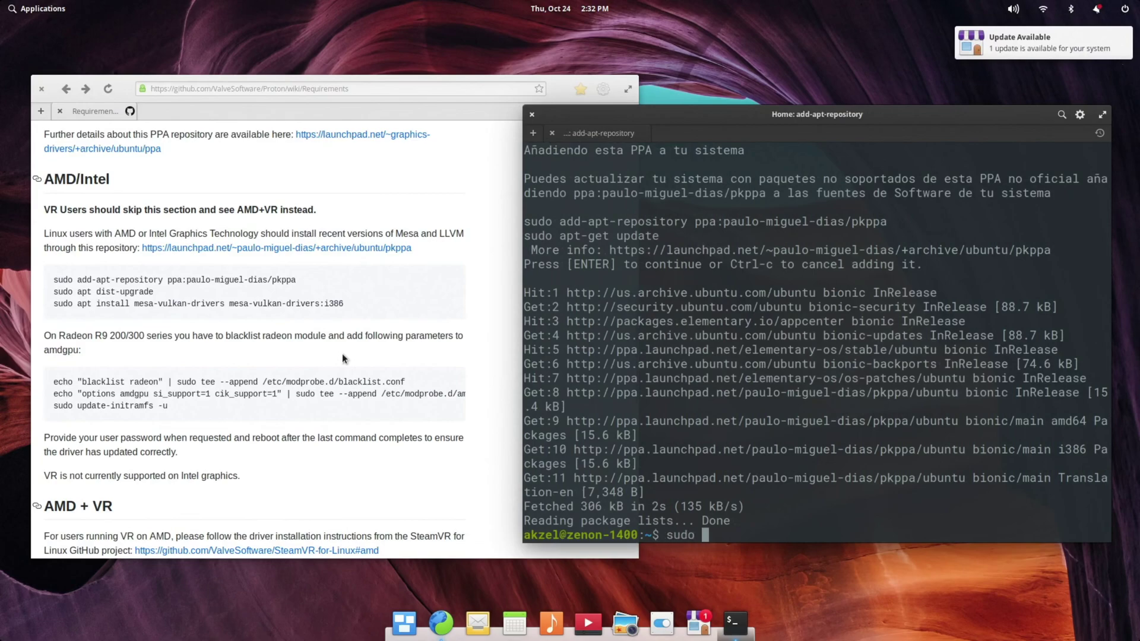
{"action": "type", "text": "apt dist-upgrade"}
{"action": "key", "text": "Return"}
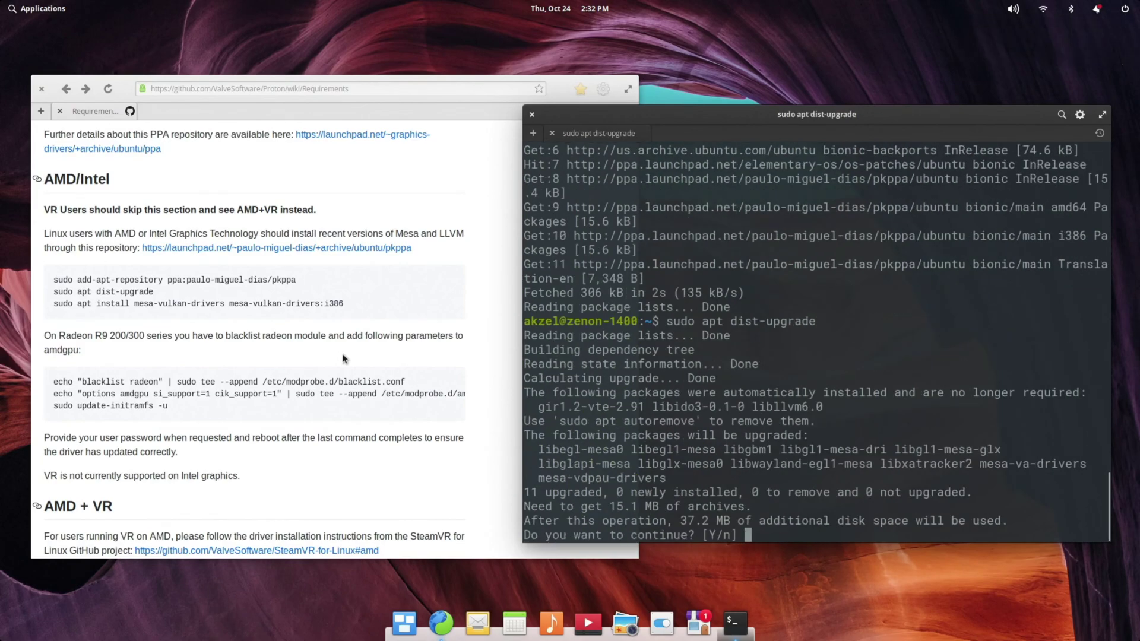
{"action": "key", "text": "Return"}
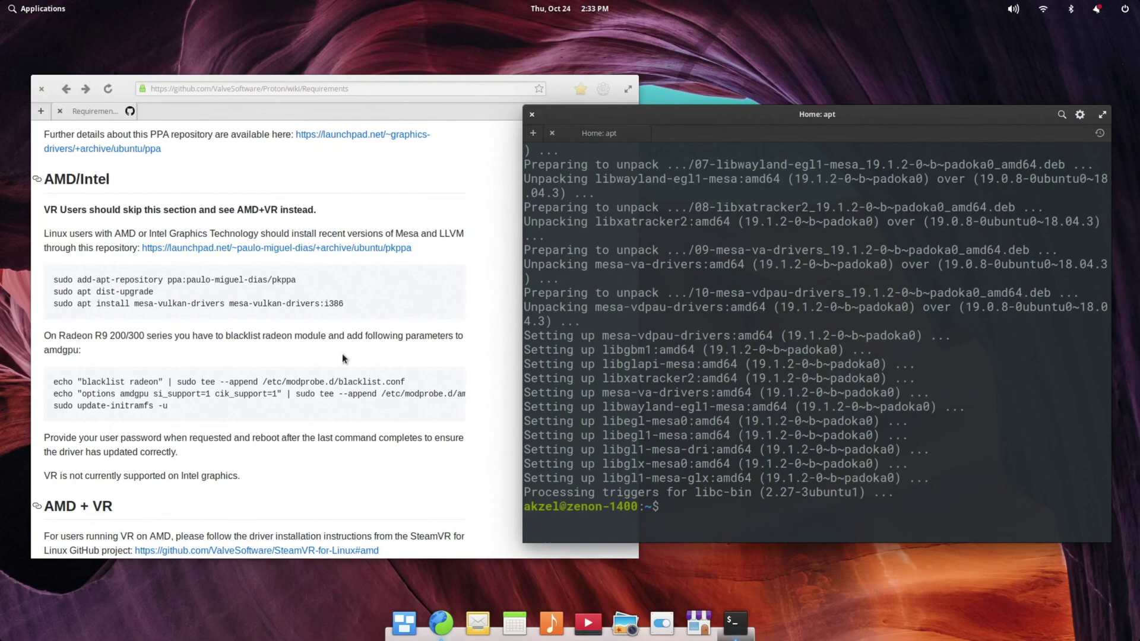
- Install mesa-vulkan-drivers and mesa-vulkan-drivers:i386 with sudo apt and confirm with y
{"action": "type", "text": "sudo apt install mesa-vulkan"}
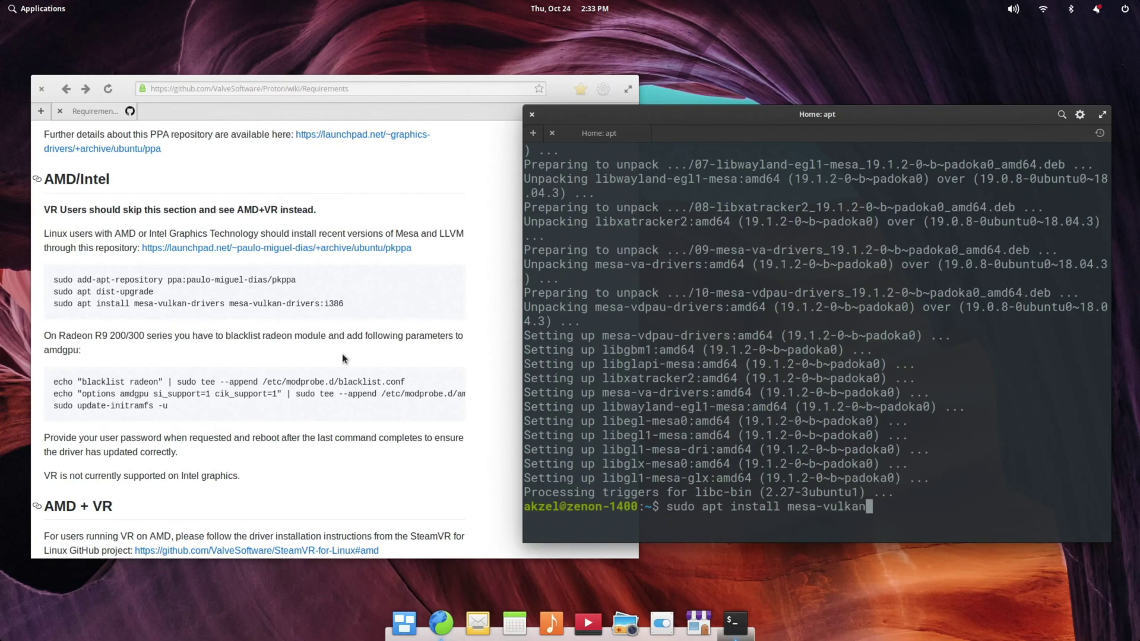
{"action": "type", "text": "-drivers"}
{"action": "type", "text": "mesa-vulk"}
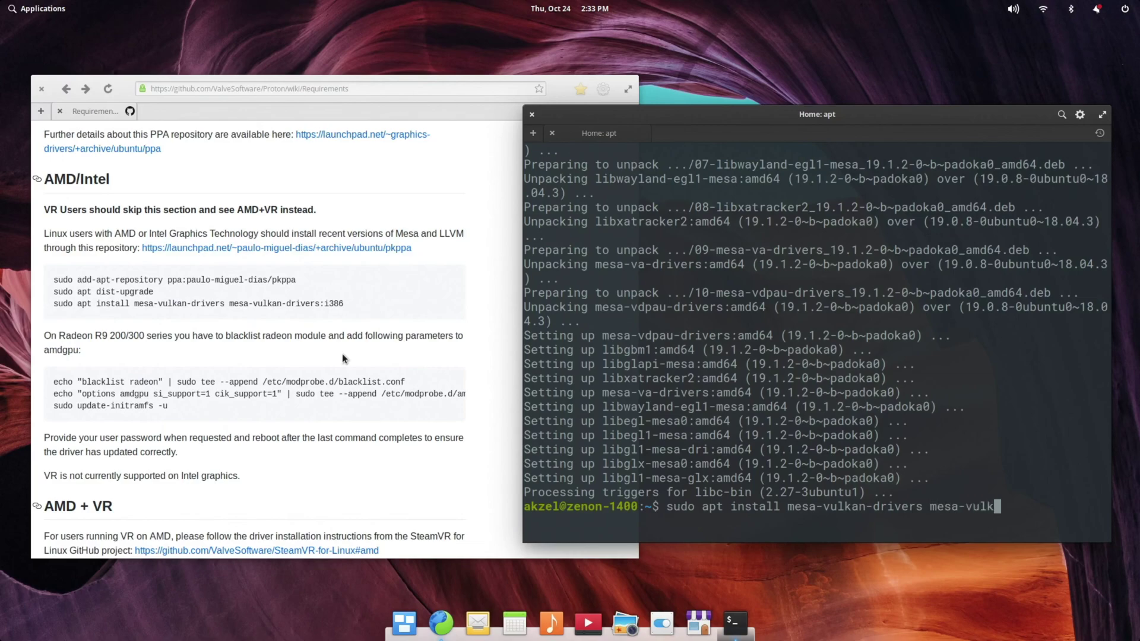
{"action": "key", "text": "Tab"}
{"action": "key", "text": "BackSpace"}
{"action": "type", "text": ":i386"}
{"action": "key", "text": "Return"}
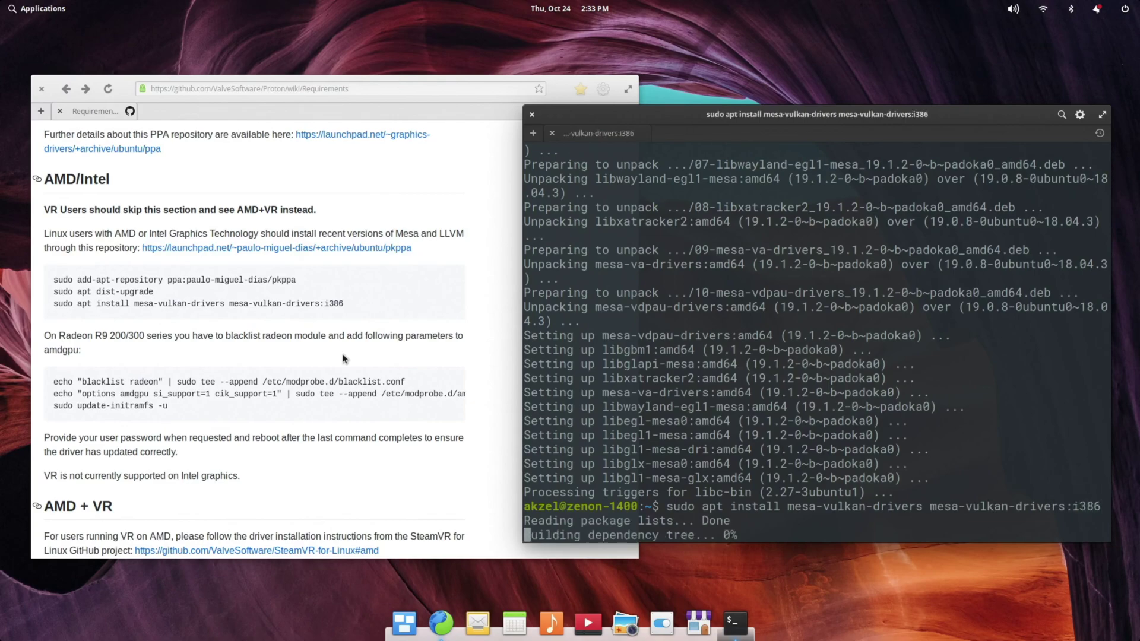
{"action": "type", "text": "y"}
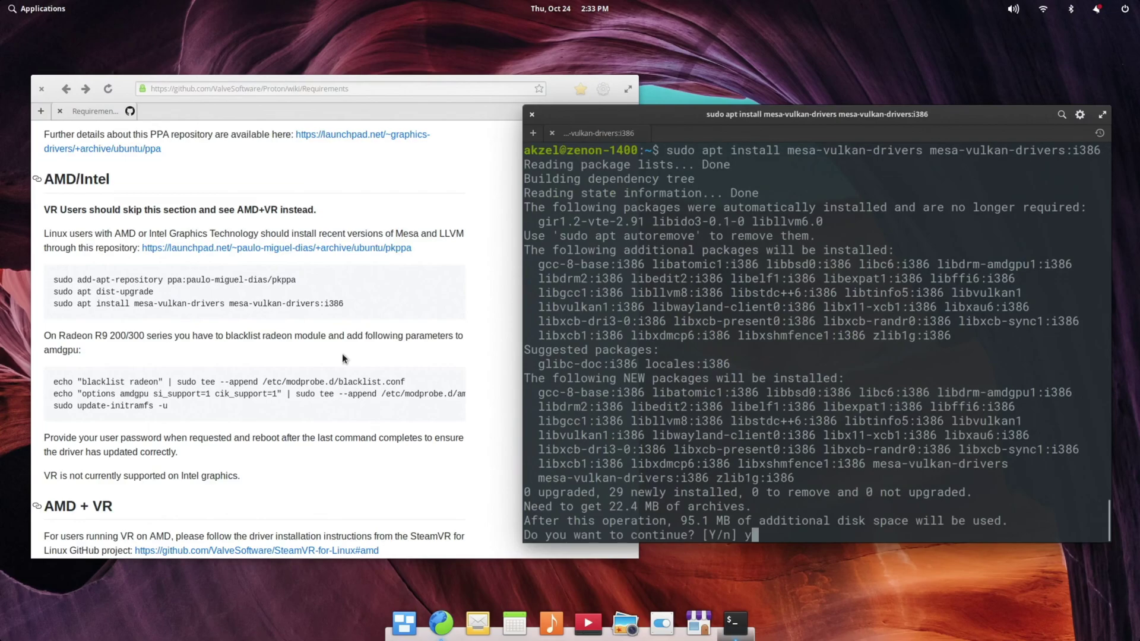
{"action": "key", "text": "Return"}
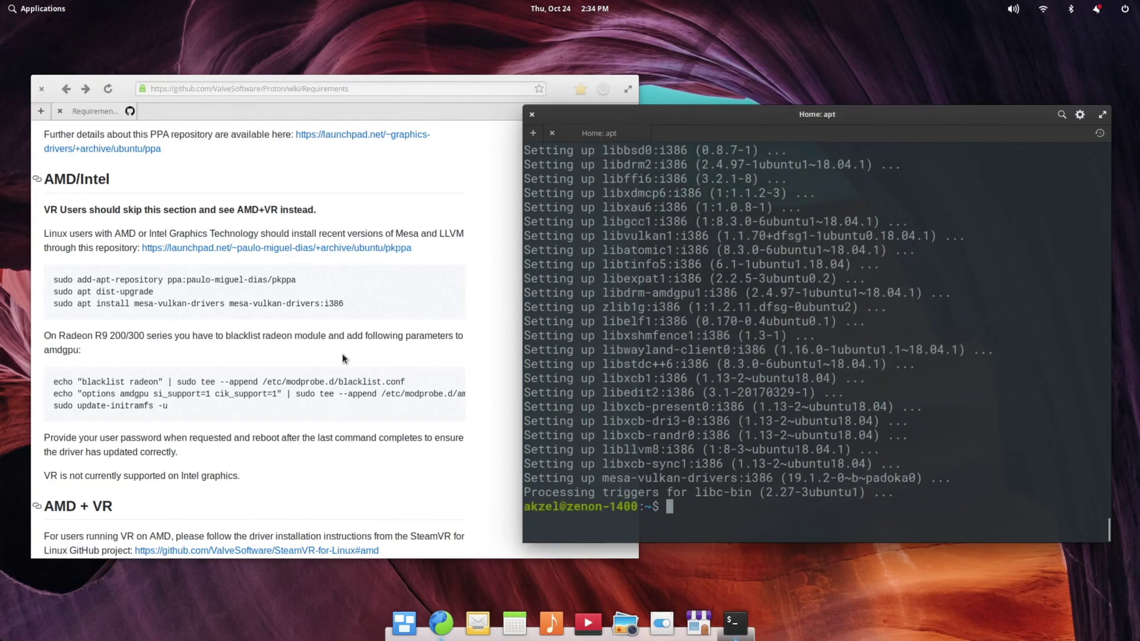
- Show the Ubuntu wiki's Kernel/LTSEnablementStack page in the browser, then return to the terminal
{"action": "left_click", "coordinate": [475, 265]}
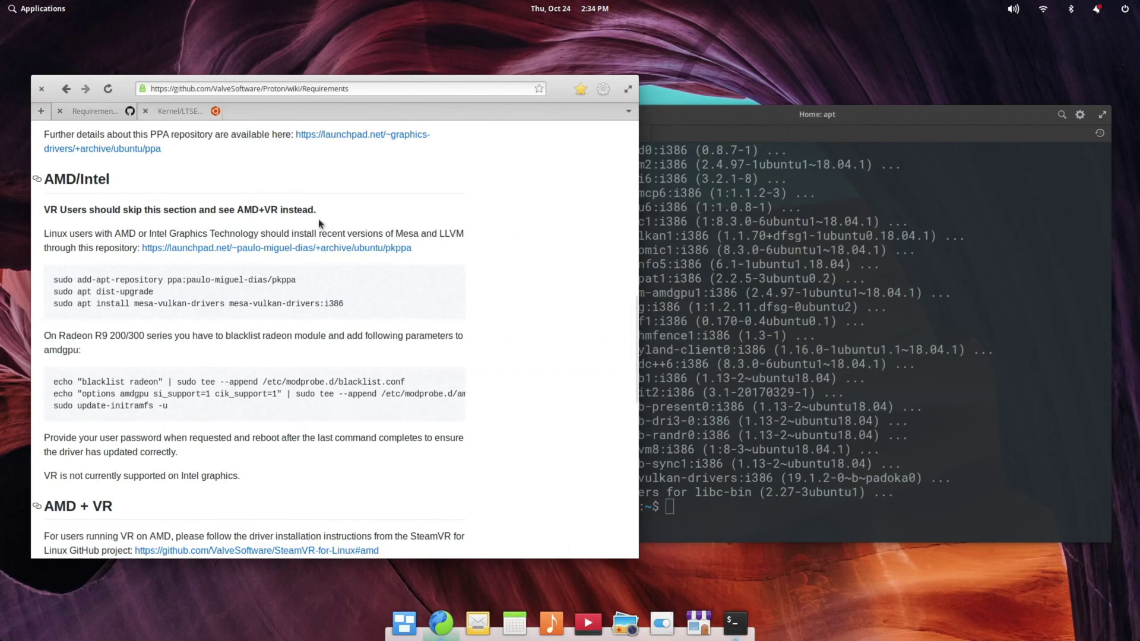
{"action": "left_click", "coordinate": [176, 111]}
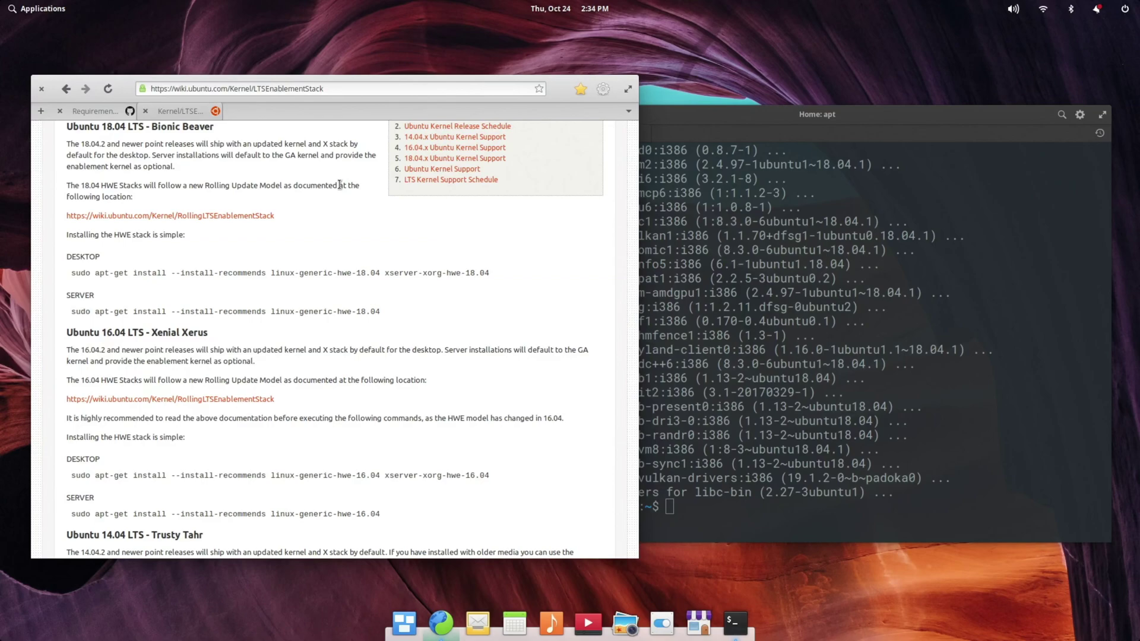
{"action": "left_click", "coordinate": [796, 116]}
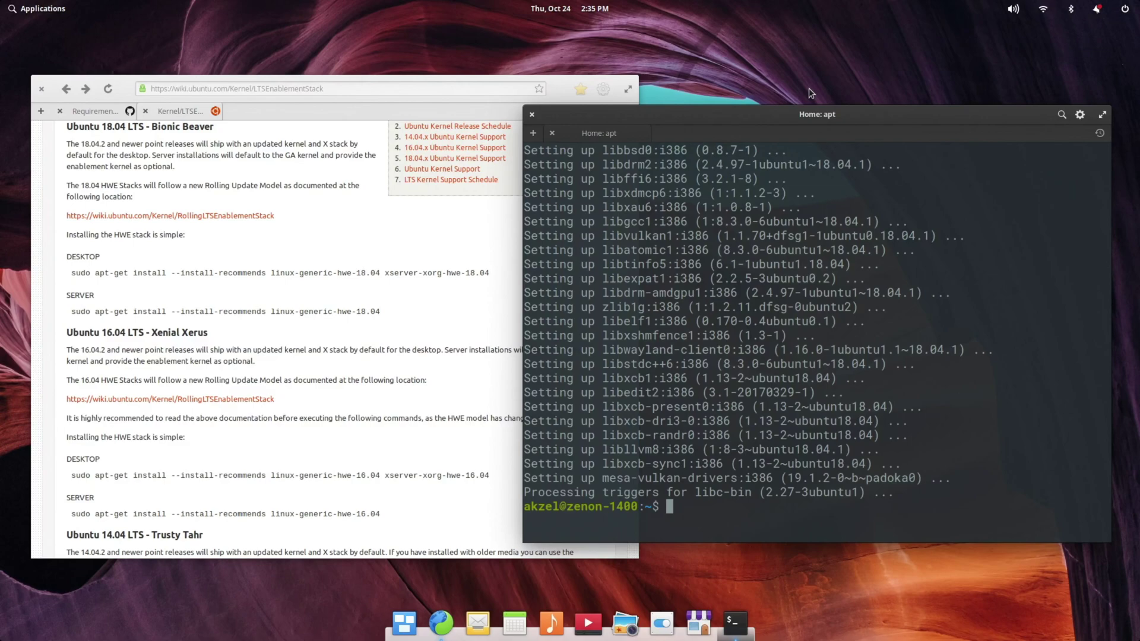
- Run sudo apt install --install-recommends linux-generic-hwe-18.04 xserver-xorg-hwe-18.04, then shut down
{"action": "type", "text": "sudo apt"}
{"action": "left_click", "coordinate": [230, 267]}
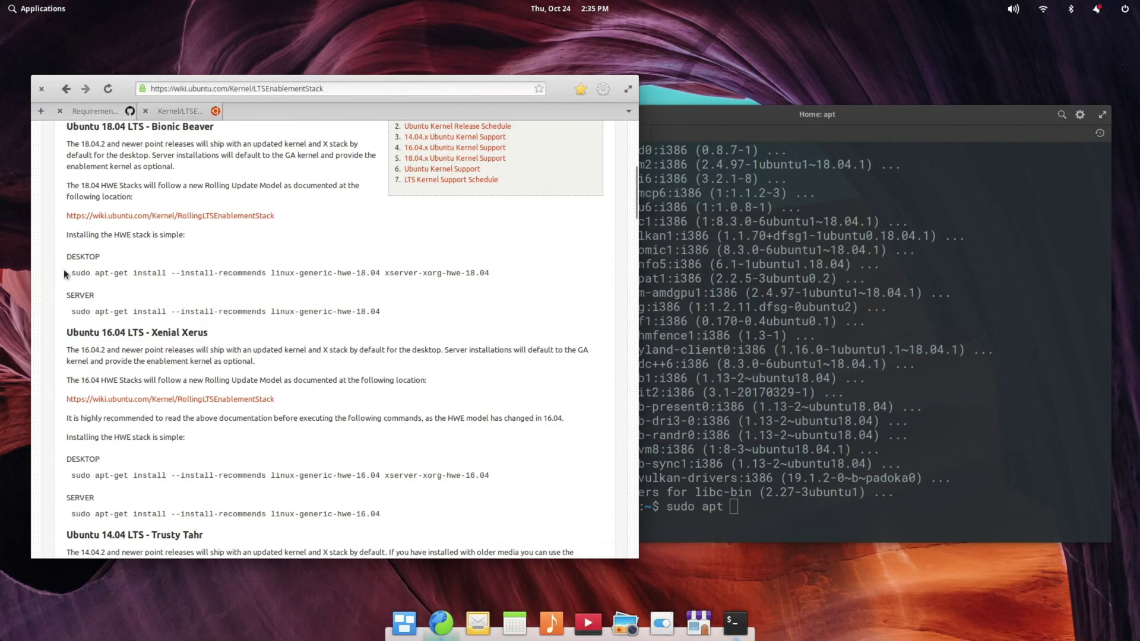
{"action": "left_click", "coordinate": [698, 467]}
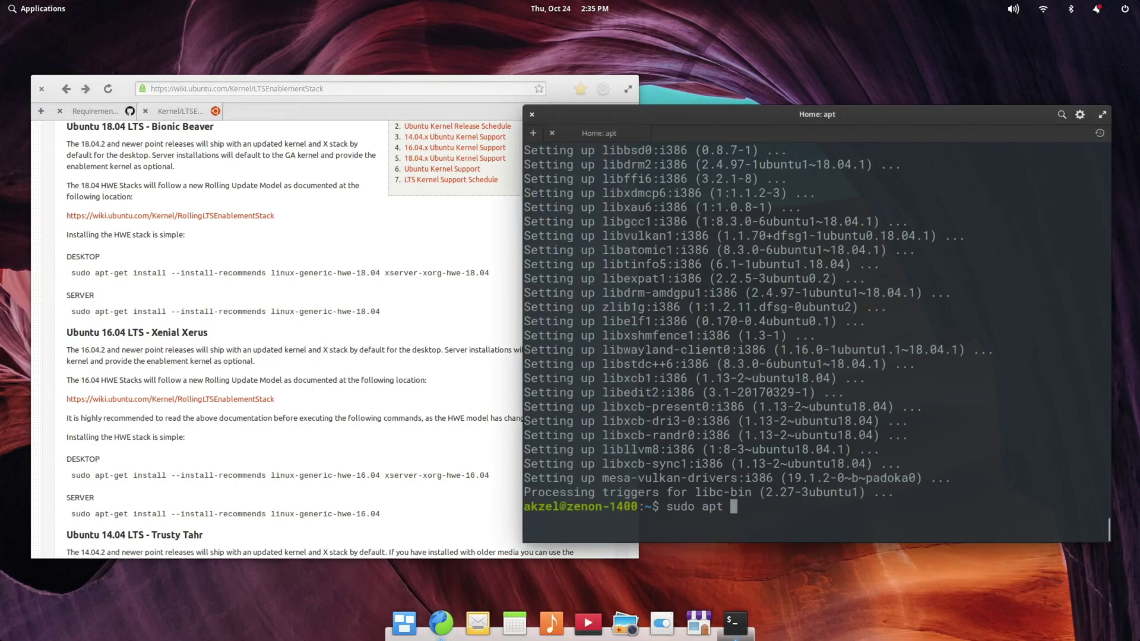
{"action": "type", "text": "install --install"}
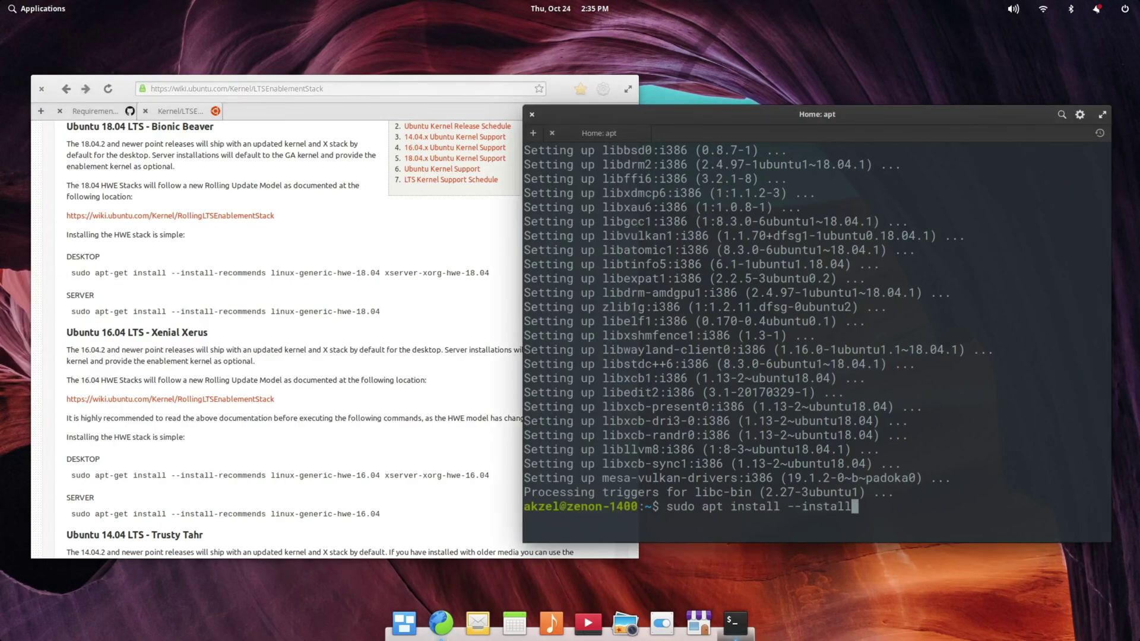
{"action": "type", "text": "-recommends linux"}
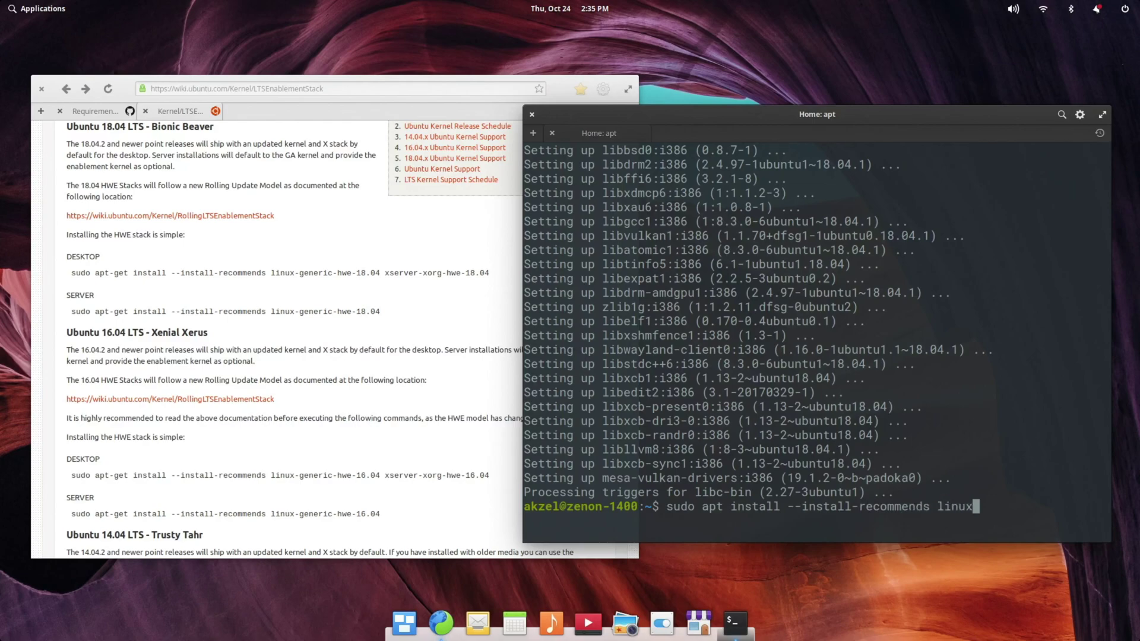
{"action": "type", "text": "-generic-hwe-18."}
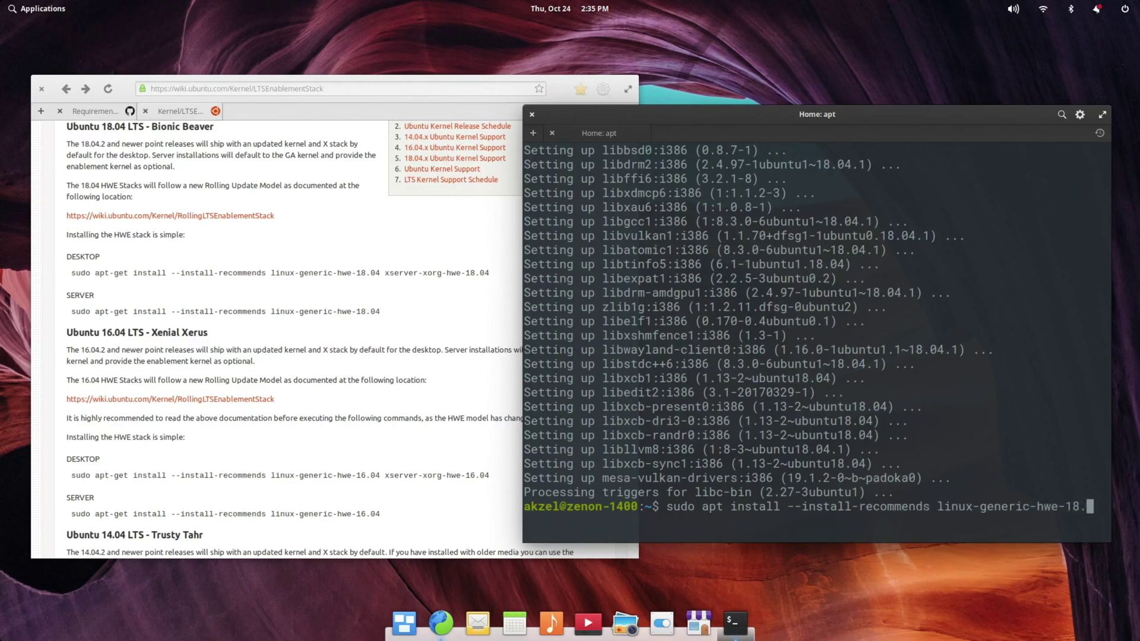
{"action": "type", "text": "04 xserver-xorg-hwe-18.04"}
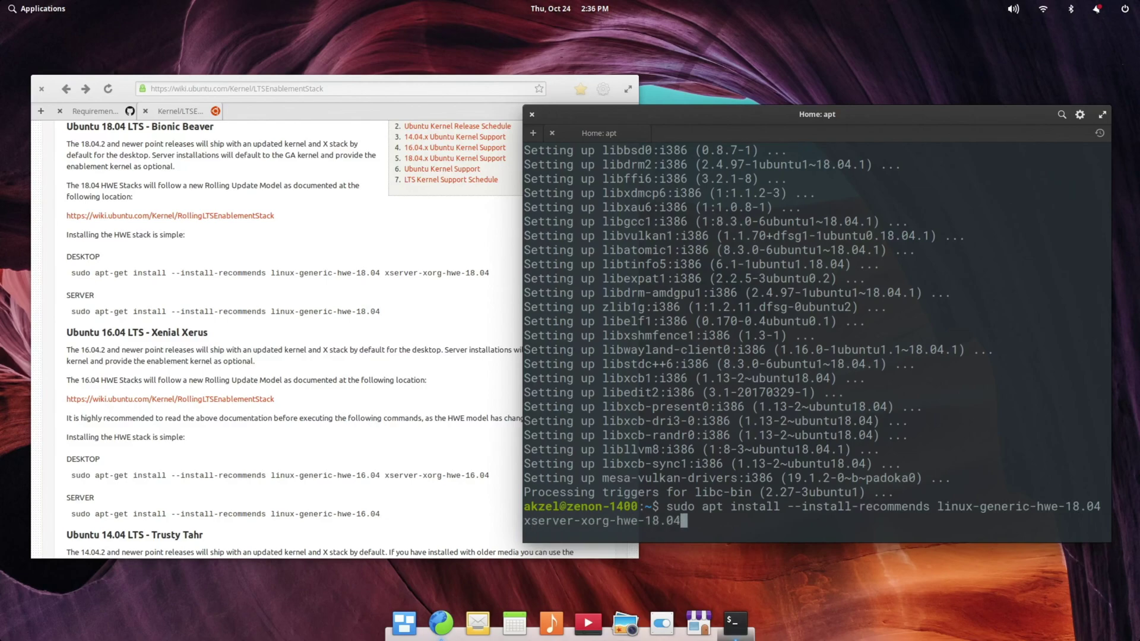
{"action": "key", "text": "Return"}
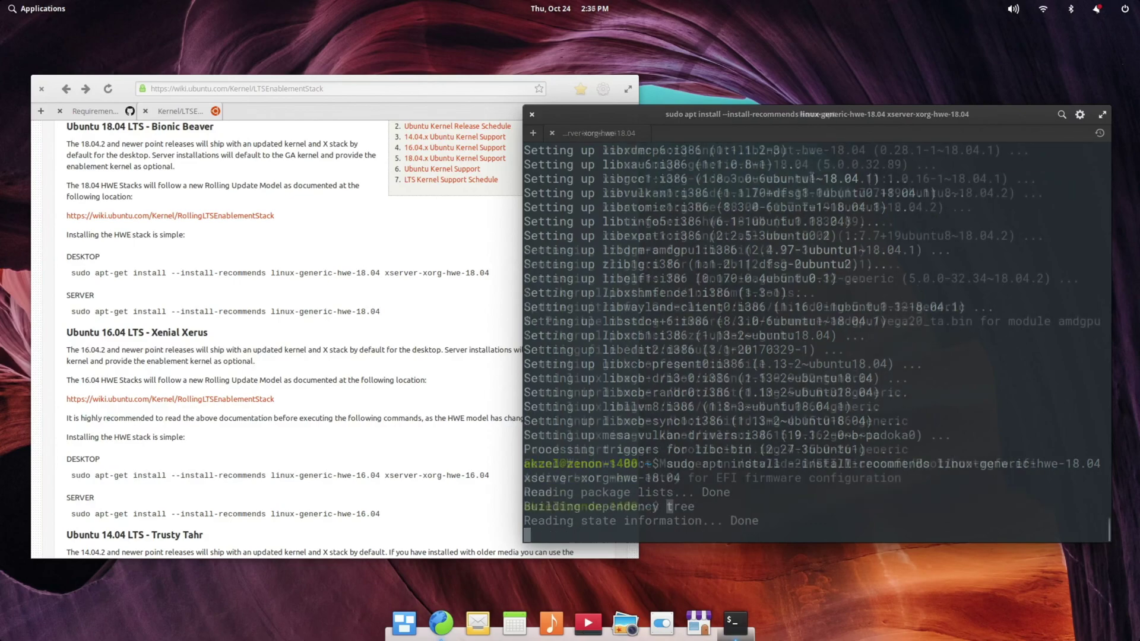
{"action": "left_click", "coordinate": [1125, 9]}
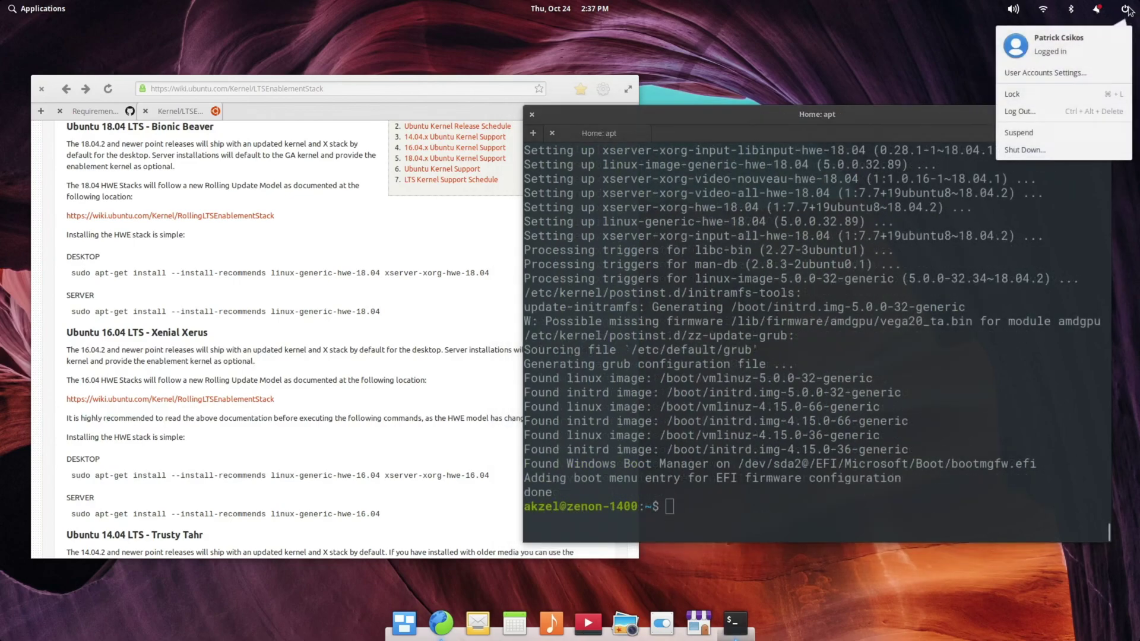
{"action": "left_click", "coordinate": [1025, 143]}
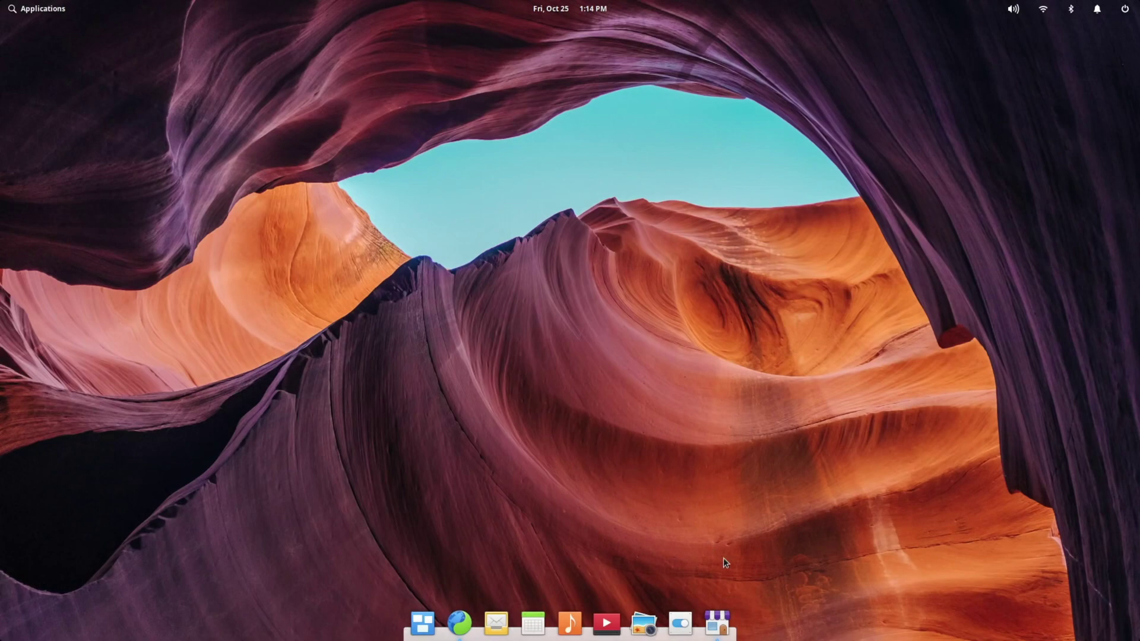
- Search AppCenter for 'steam', install Steam Installer with the account password, then close AppCenter
{"action": "left_click", "coordinate": [717, 623]}
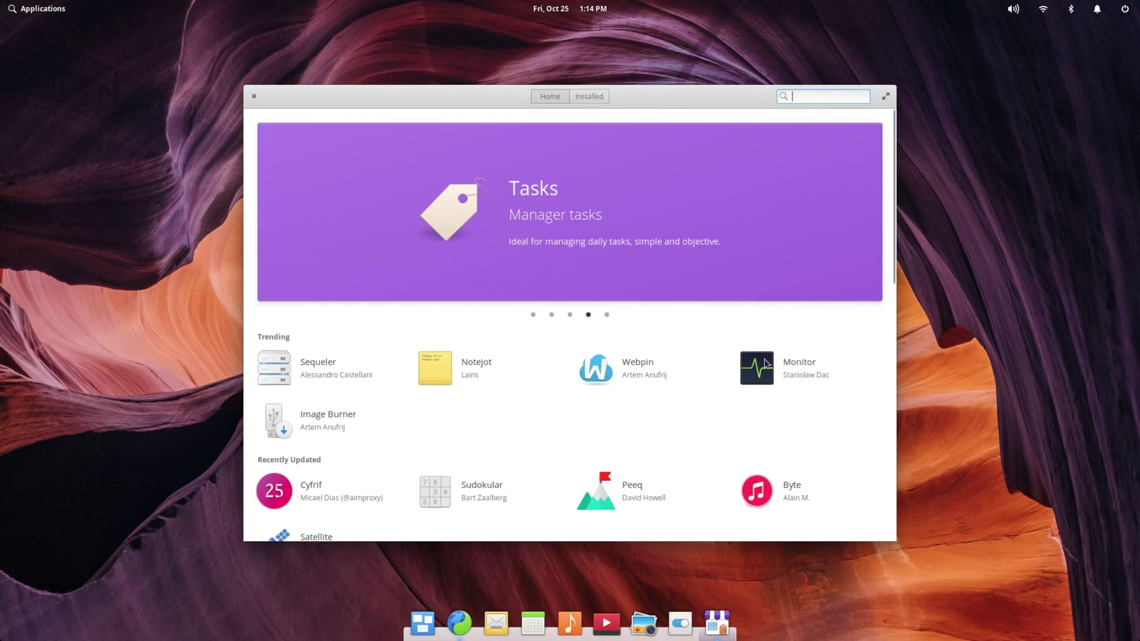
{"action": "type", "text": "steam"}
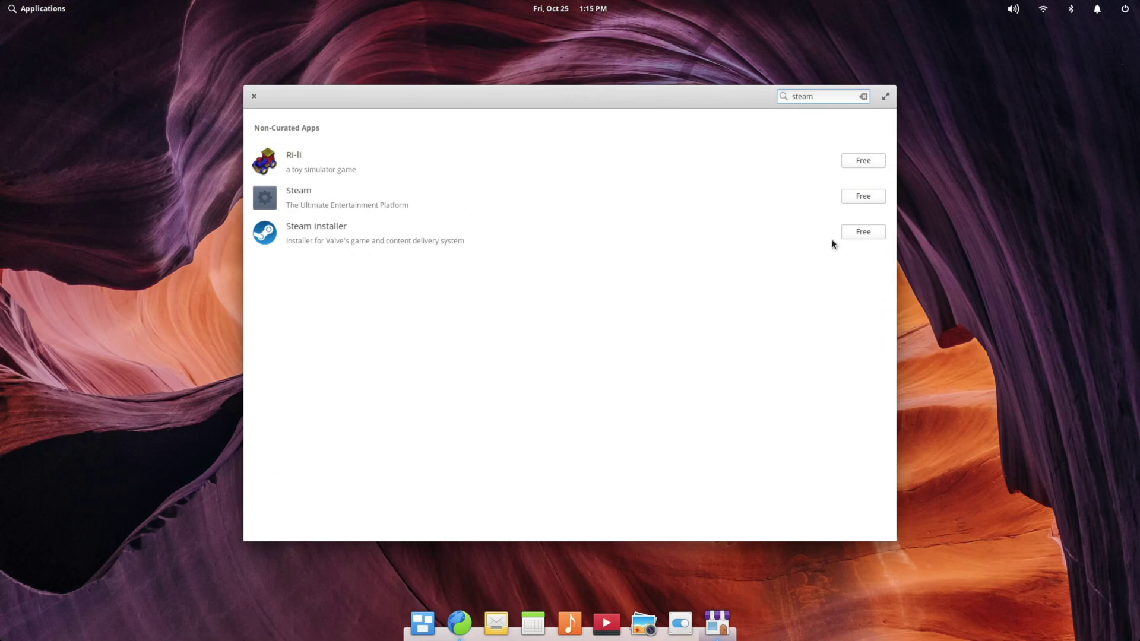
{"action": "left_click", "coordinate": [862, 232]}
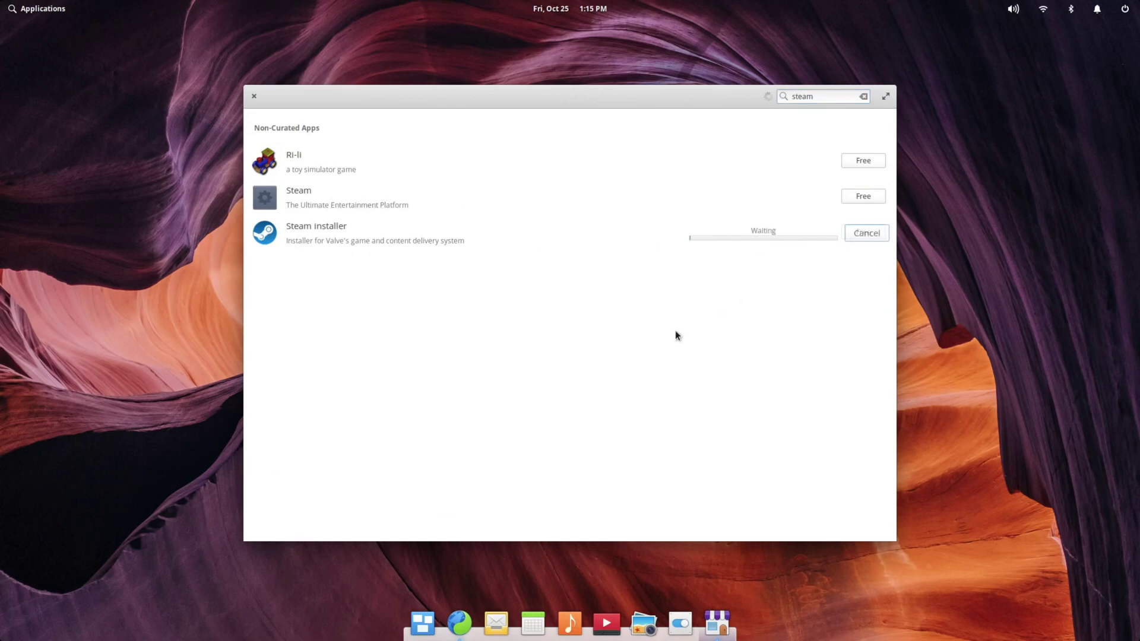
{"action": "type", "text": "*****"}
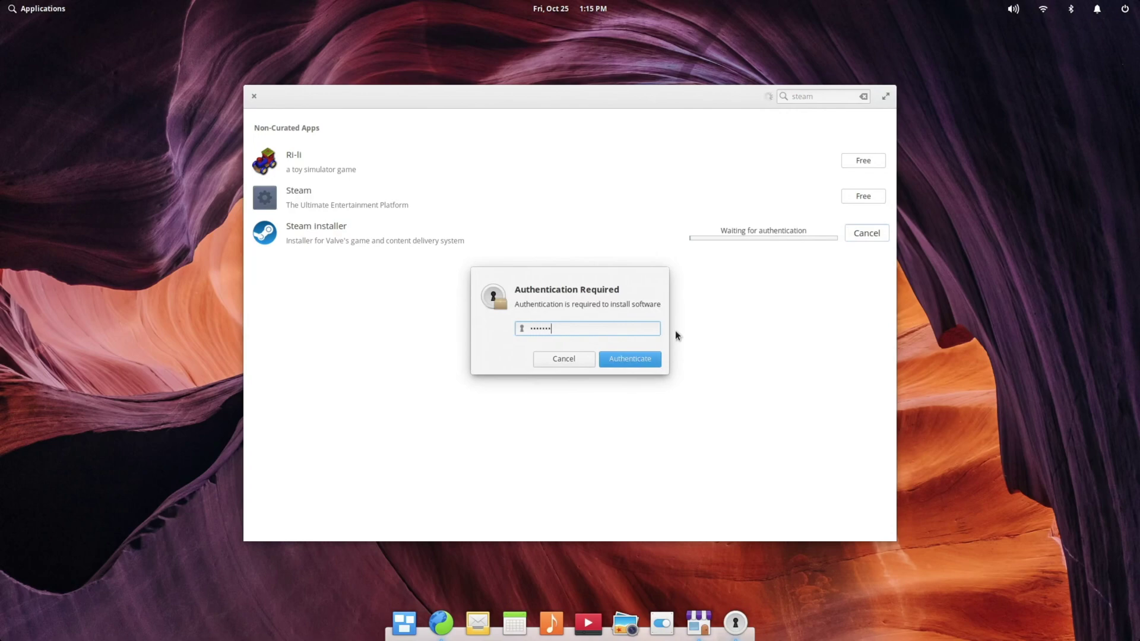
{"action": "key", "text": "Return"}
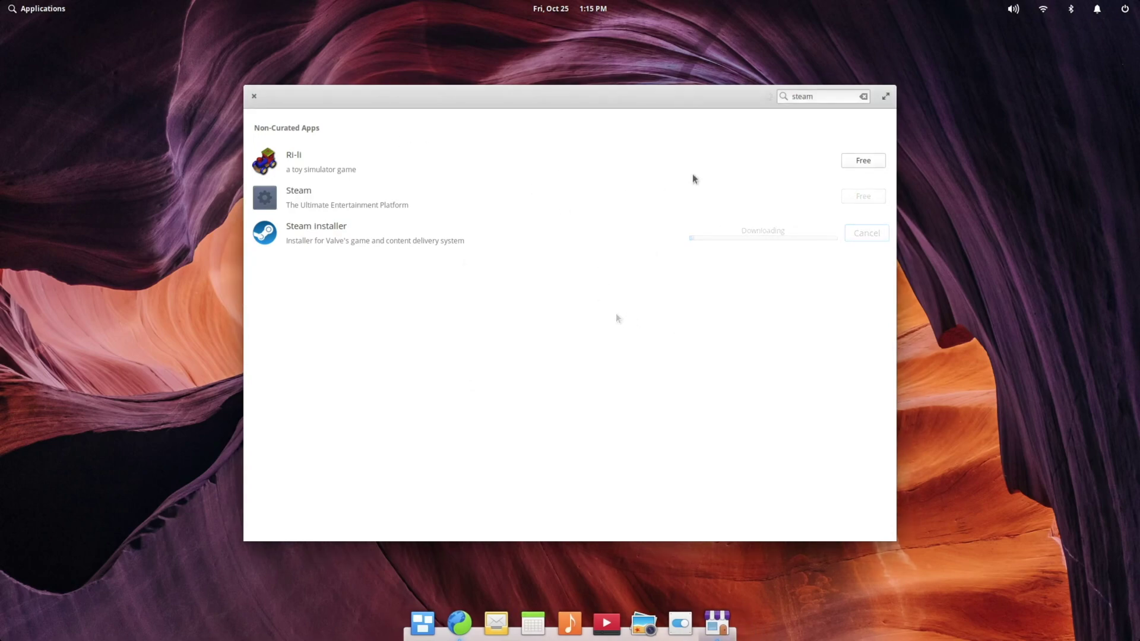
{"action": "key", "text": "Escape"}
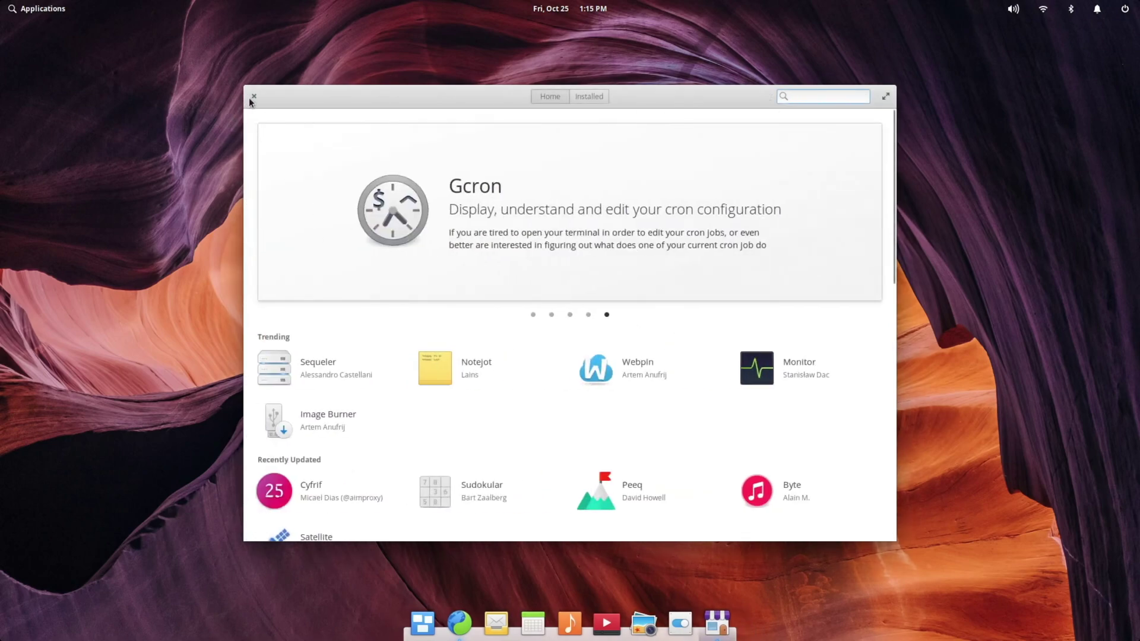
{"action": "left_click", "coordinate": [252, 96]}
- Launch Steam from the Applications menu
{"action": "left_click", "coordinate": [8, 6]}
{"action": "scroll", "coordinate": [227, 177], "scroll_direction": "down", "scroll_amount": 1}
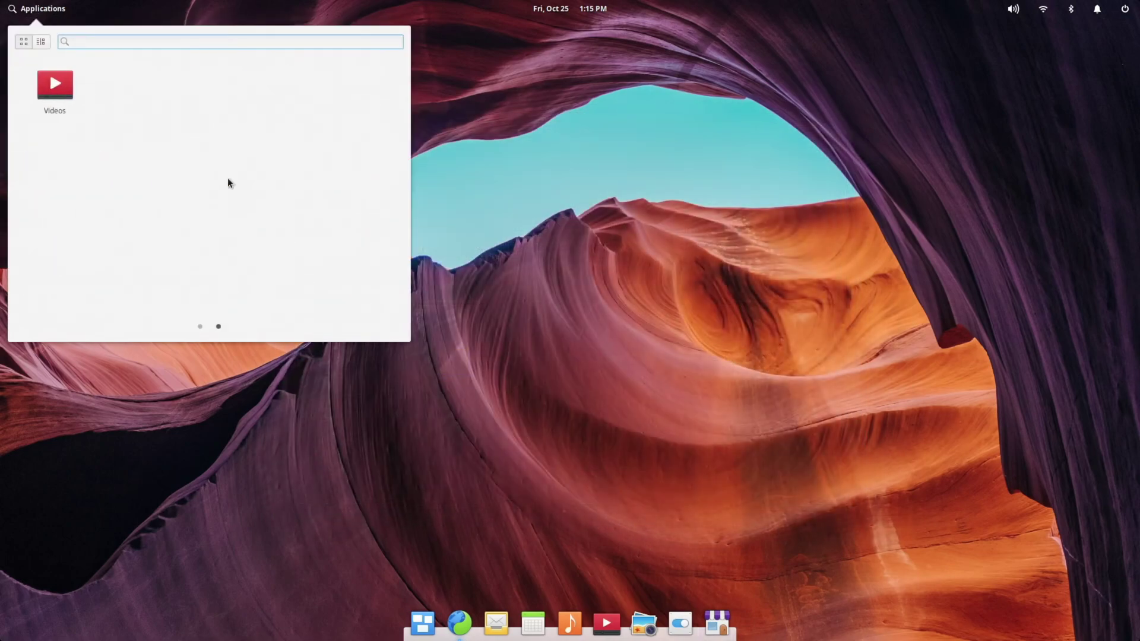
{"action": "scroll", "coordinate": [227, 177], "scroll_direction": "up", "scroll_amount": 1}
{"action": "left_click", "coordinate": [213, 247]}
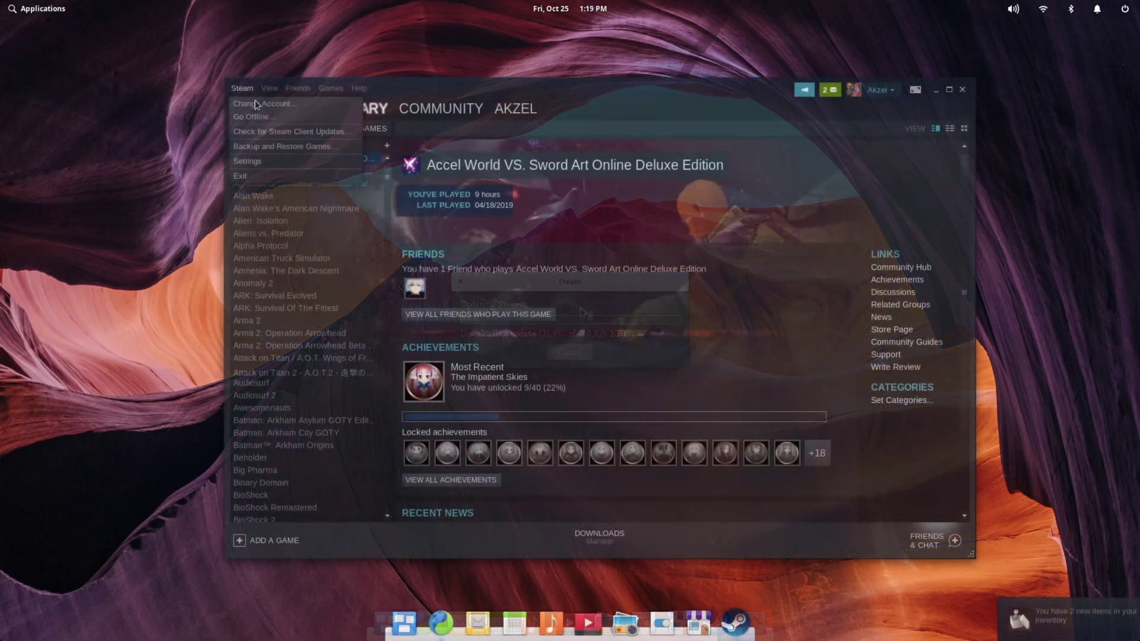
- Enable Steam Play for all other titles in Settings, save, and restart Steam
{"action": "left_click", "coordinate": [249, 169]}
{"action": "left_click", "coordinate": [466, 368]}
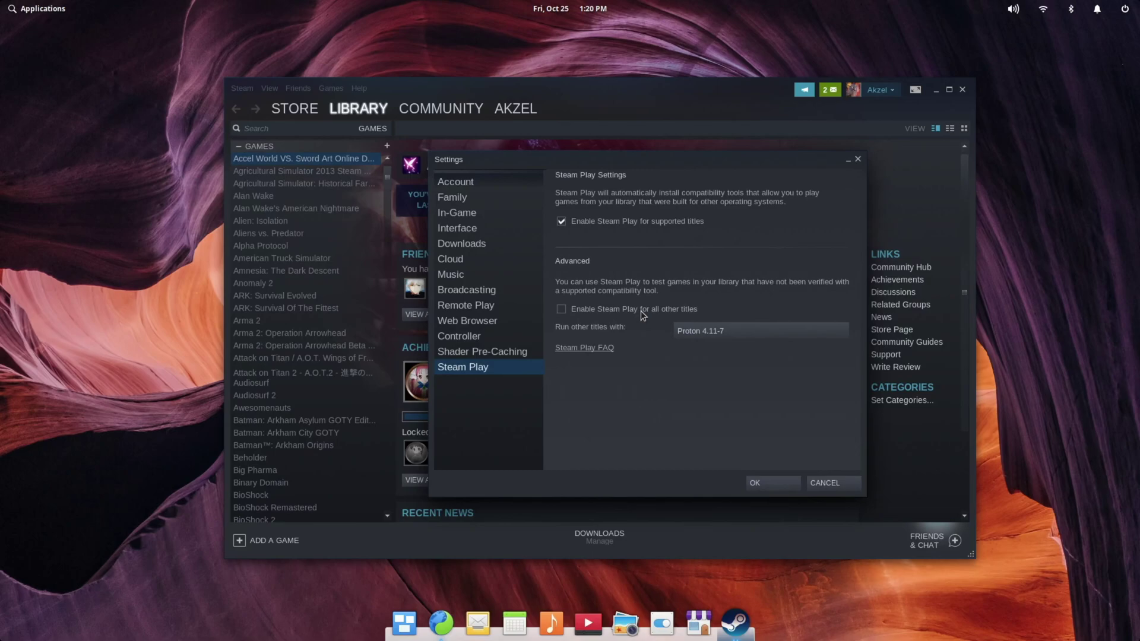
{"action": "left_click", "coordinate": [640, 311]}
{"action": "left_click", "coordinate": [764, 486]}
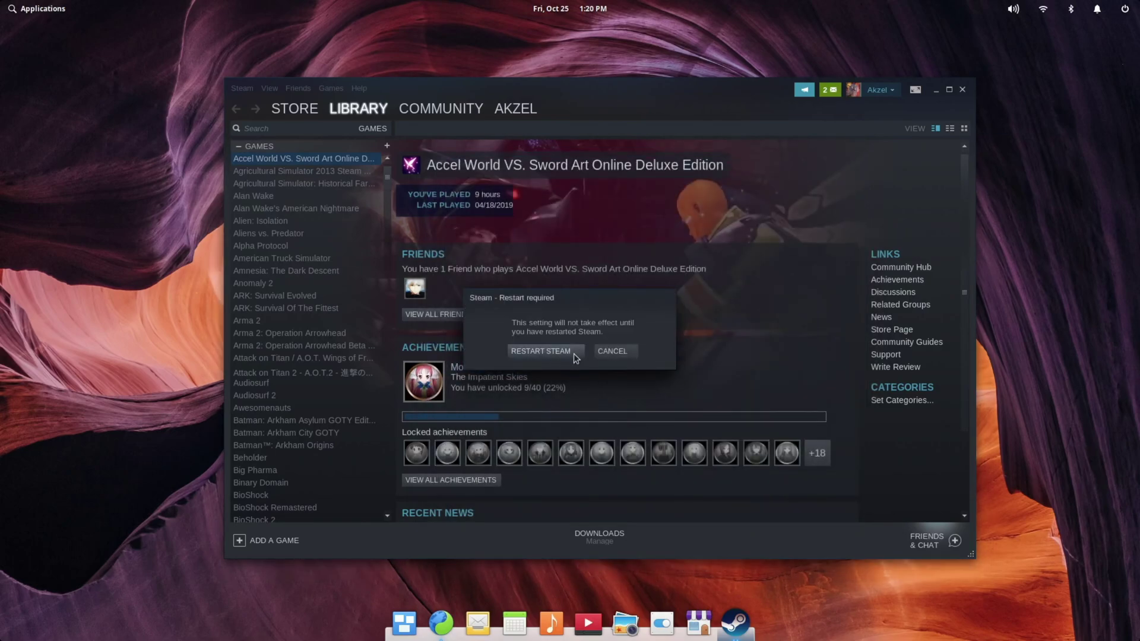
{"action": "left_click", "coordinate": [574, 354]}
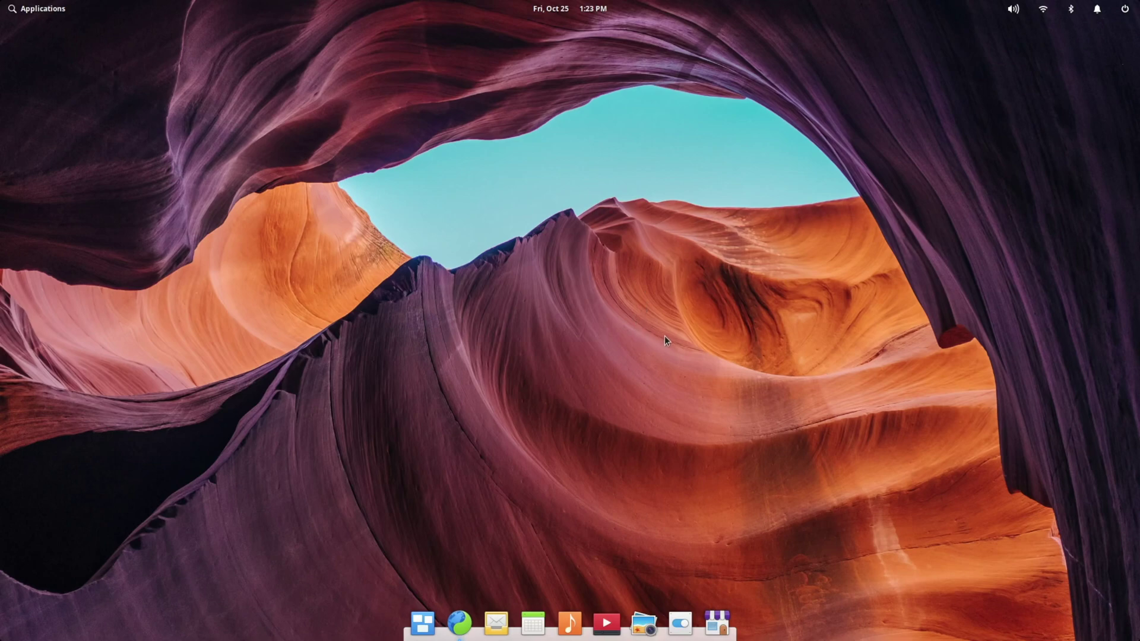
- Browse lutris.net in the web browser and go to its Downloads page
{"action": "left_click", "coordinate": [459, 623]}
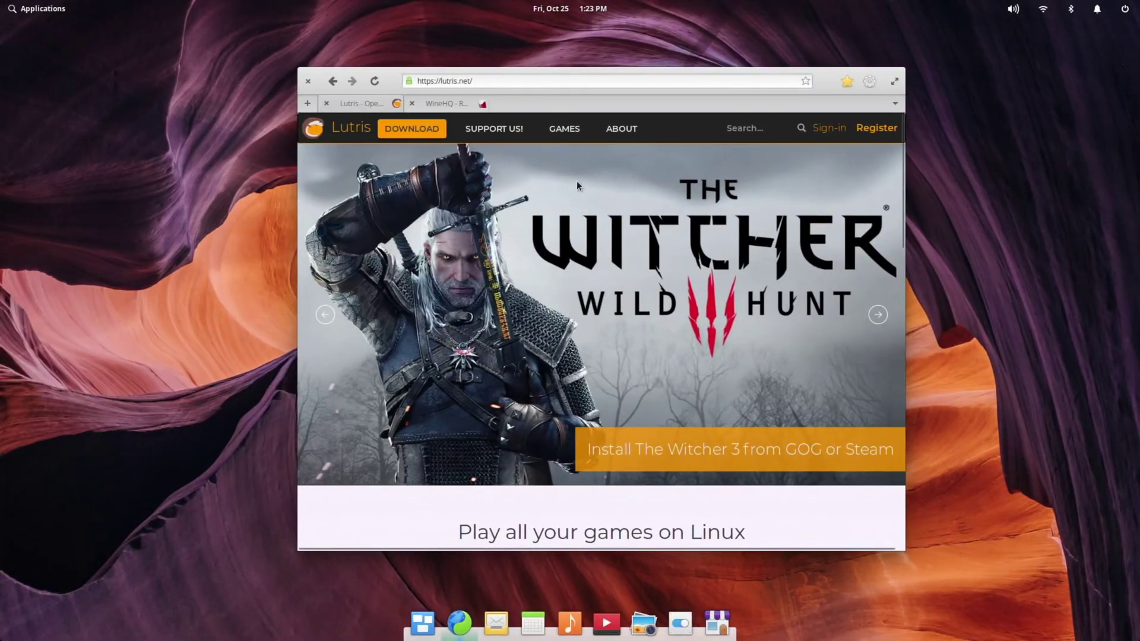
{"action": "left_click_drag", "start_coordinate": [618, 70], "coordinate": [587, 64]}
{"action": "scroll", "coordinate": [510, 326], "scroll_direction": "down", "scroll_amount": 5}
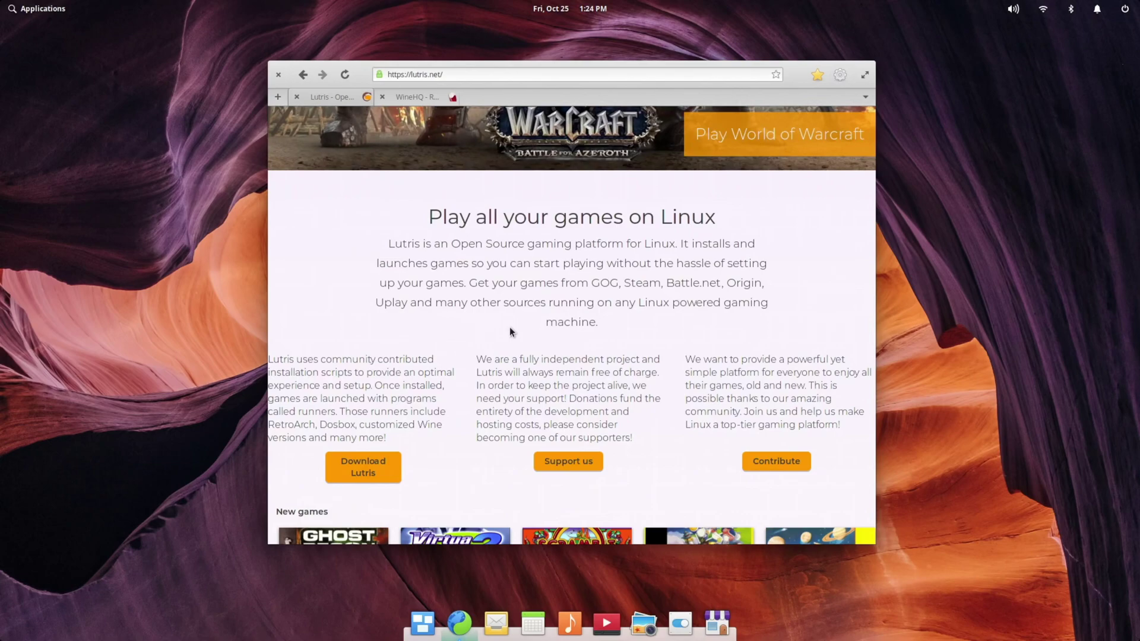
{"action": "scroll", "coordinate": [555, 347], "scroll_direction": "up", "scroll_amount": 5}
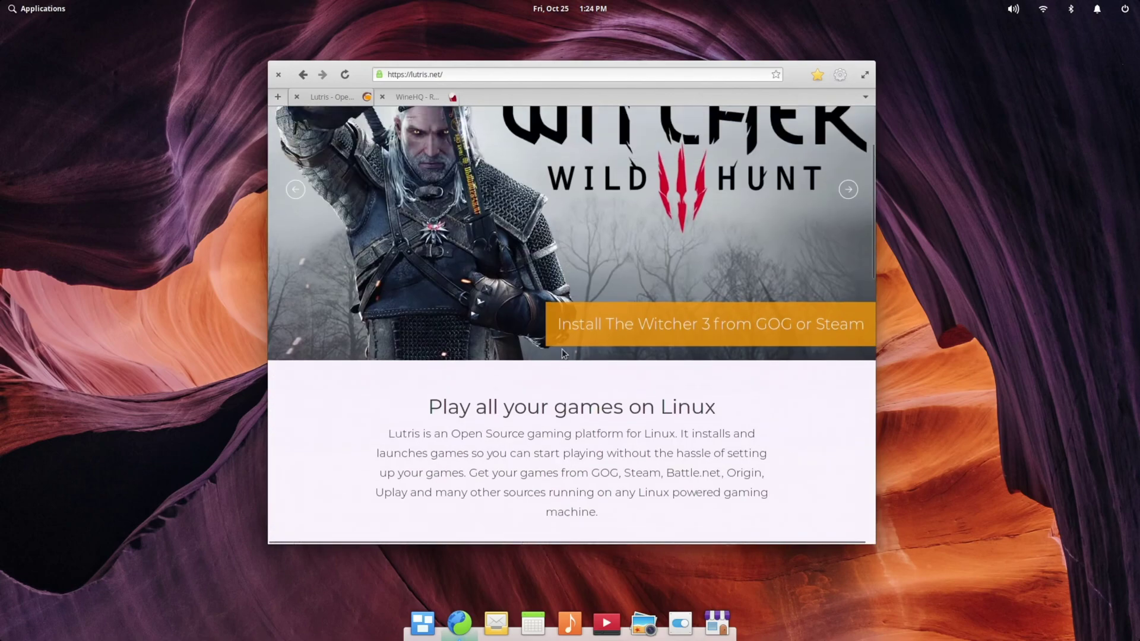
{"action": "scroll", "coordinate": [578, 188], "scroll_direction": "down", "scroll_amount": 3}
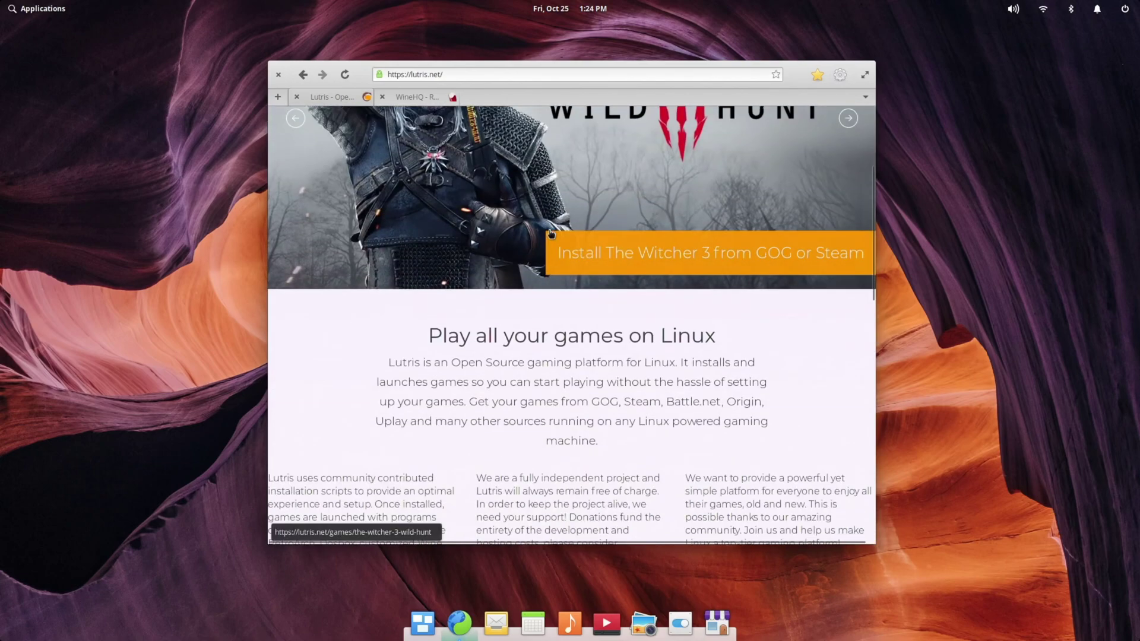
{"action": "scroll", "coordinate": [578, 189], "scroll_direction": "up", "scroll_amount": 3}
{"action": "left_click", "coordinate": [387, 123]}
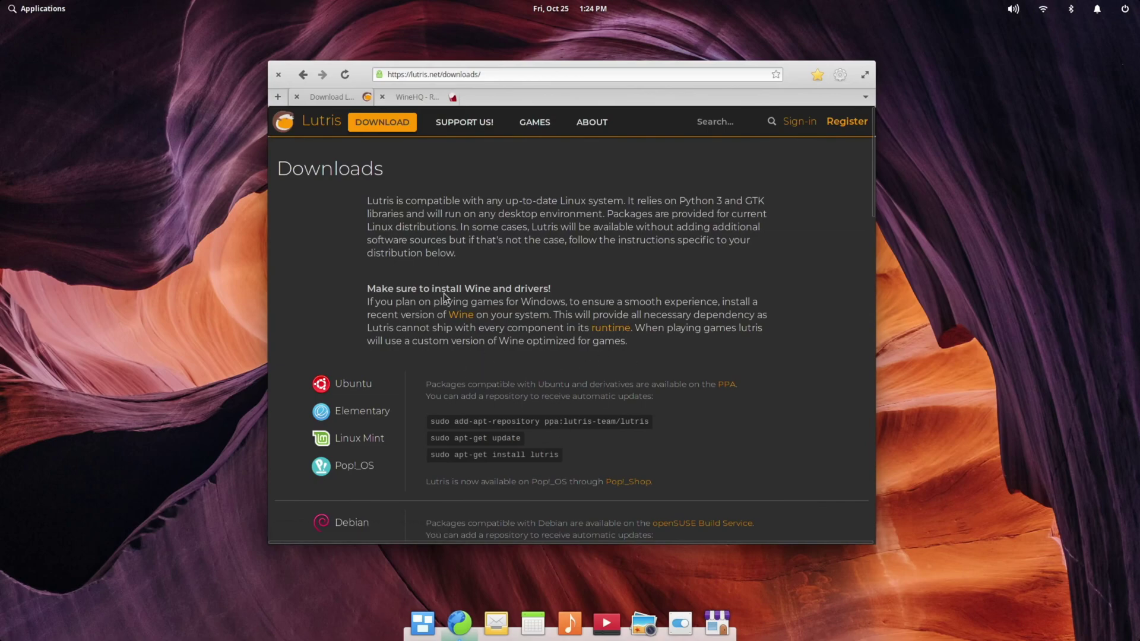
- On the WineHQ tab, go to Download and open the Ubuntu binary packages page
{"action": "left_click", "coordinate": [415, 95]}
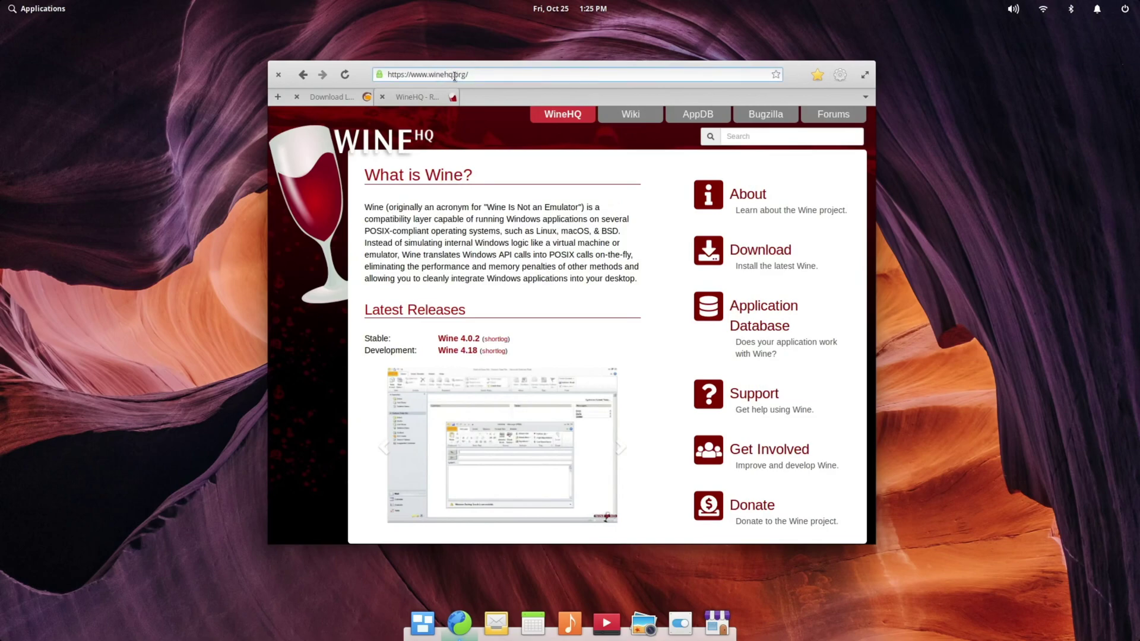
{"action": "left_click", "coordinate": [773, 242]}
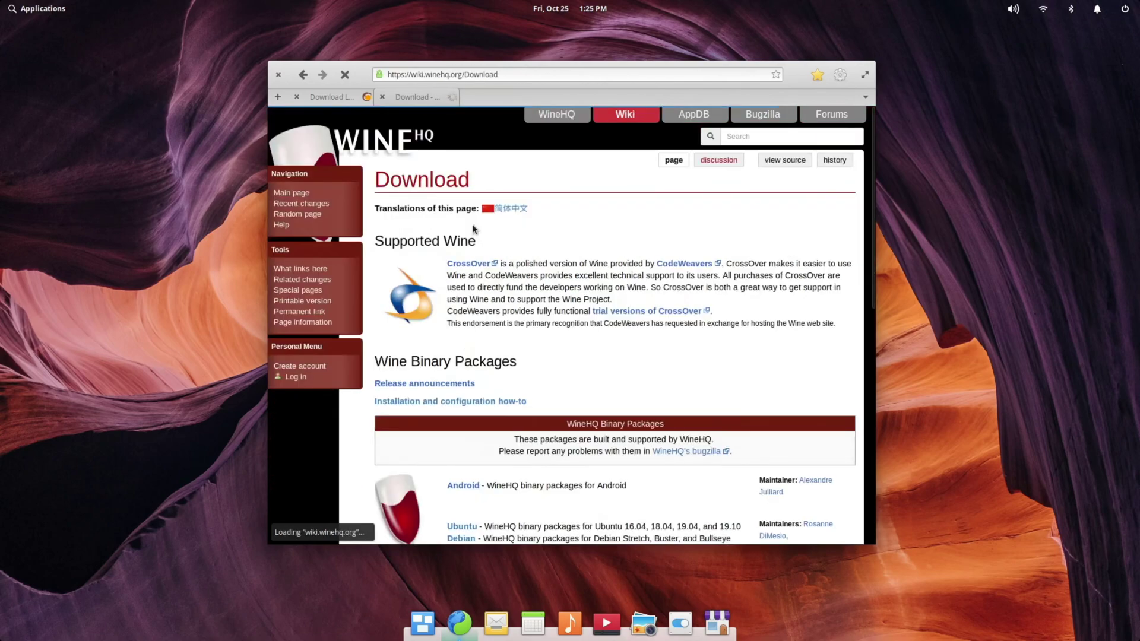
{"action": "scroll", "coordinate": [567, 258], "scroll_direction": "down", "scroll_amount": 2}
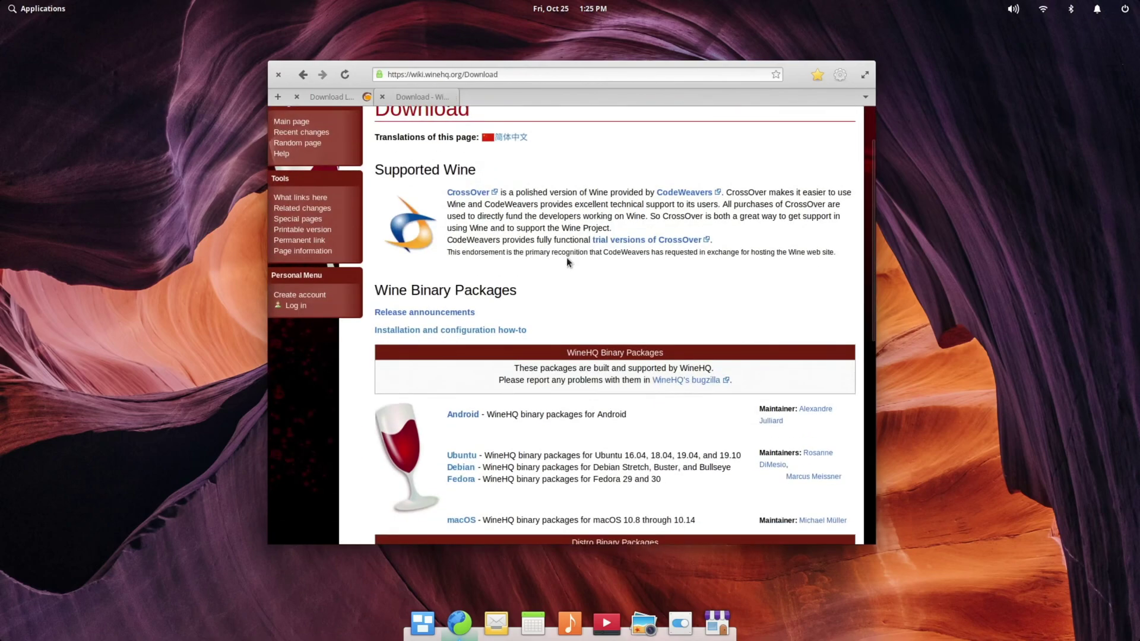
{"action": "scroll", "coordinate": [566, 257], "scroll_direction": "down", "scroll_amount": 3}
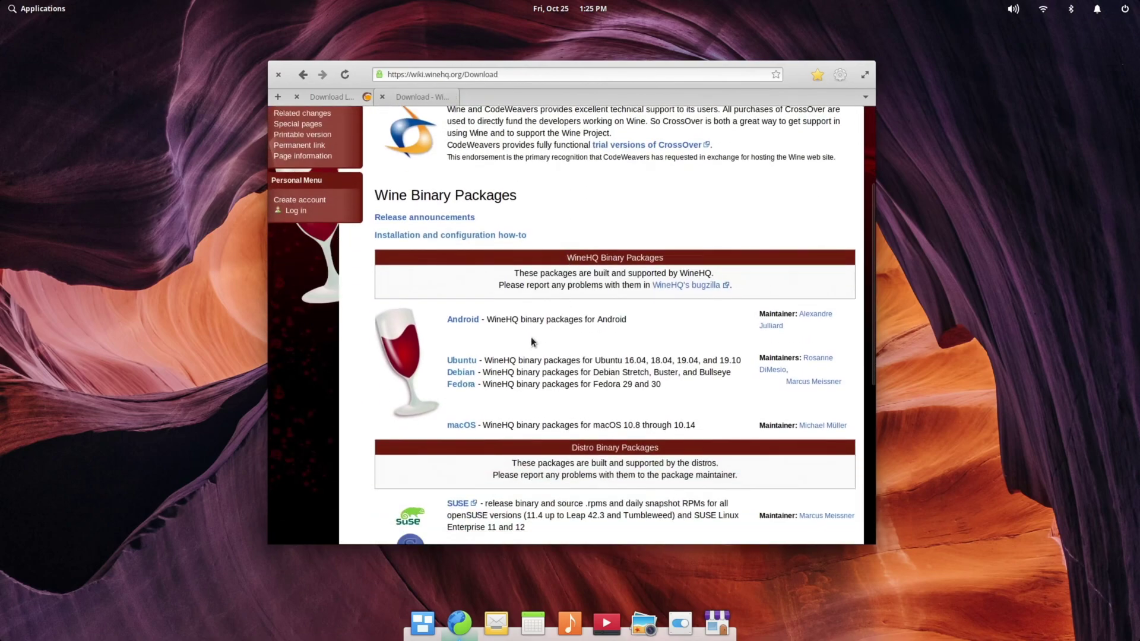
{"action": "left_click", "coordinate": [477, 360]}
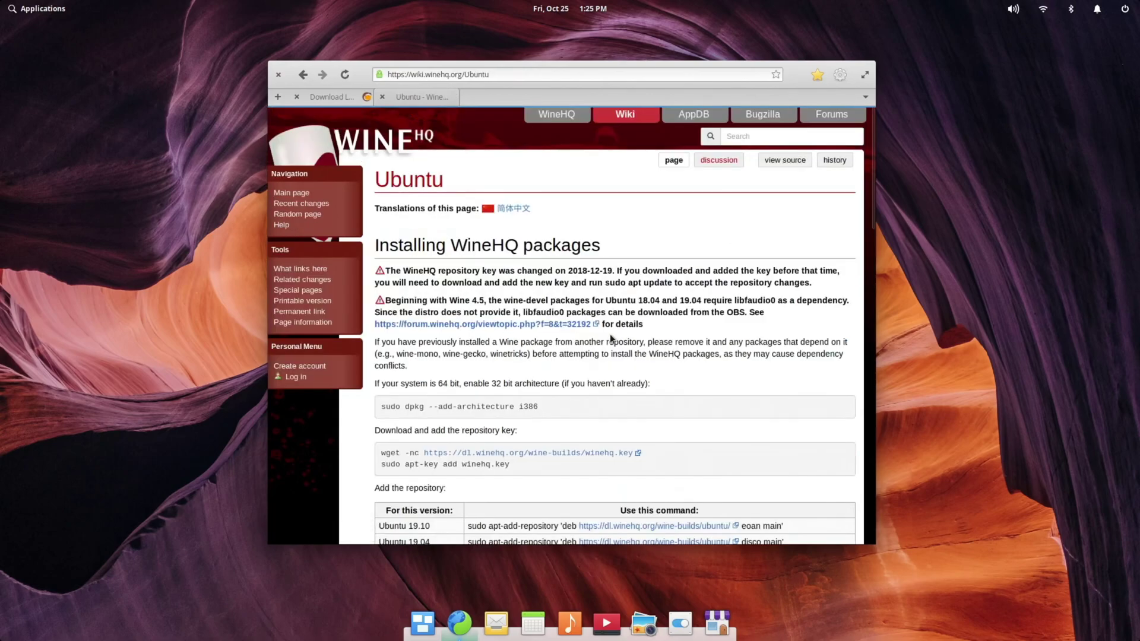
{"action": "scroll", "coordinate": [612, 338], "scroll_direction": "down", "scroll_amount": 3}
- Open a terminal beside the browser and run the wiki's wget command to download winehq.key
{"action": "key", "text": "super+t"}
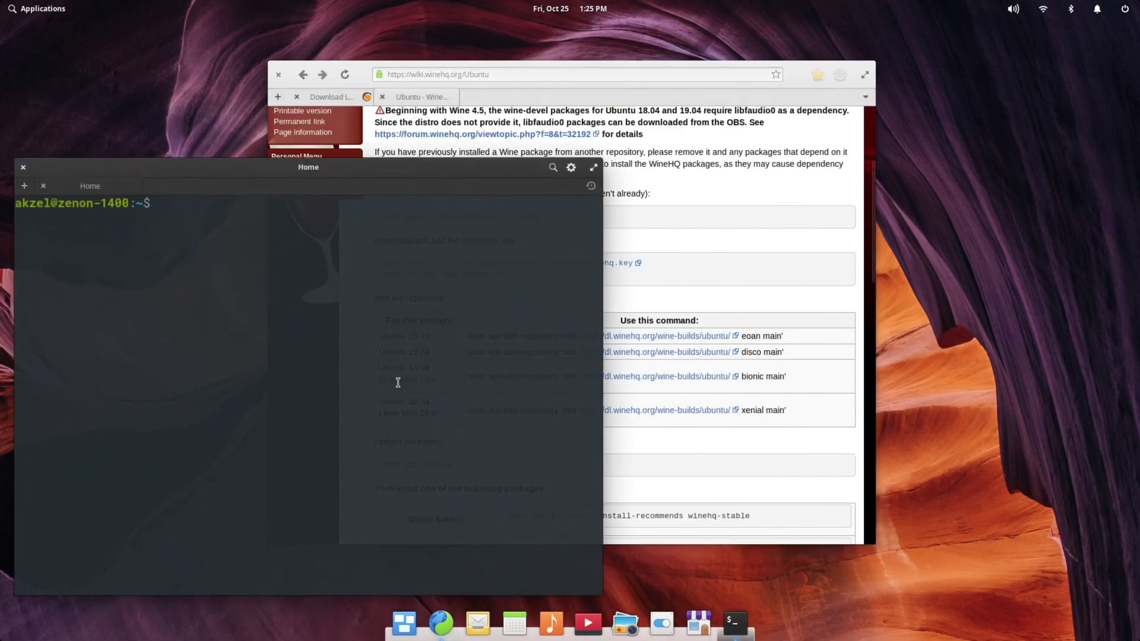
{"action": "left_click_drag", "start_coordinate": [664, 293], "coordinate": [759, 265]}
{"action": "left_click_drag", "start_coordinate": [311, 374], "coordinate": [294, 351]}
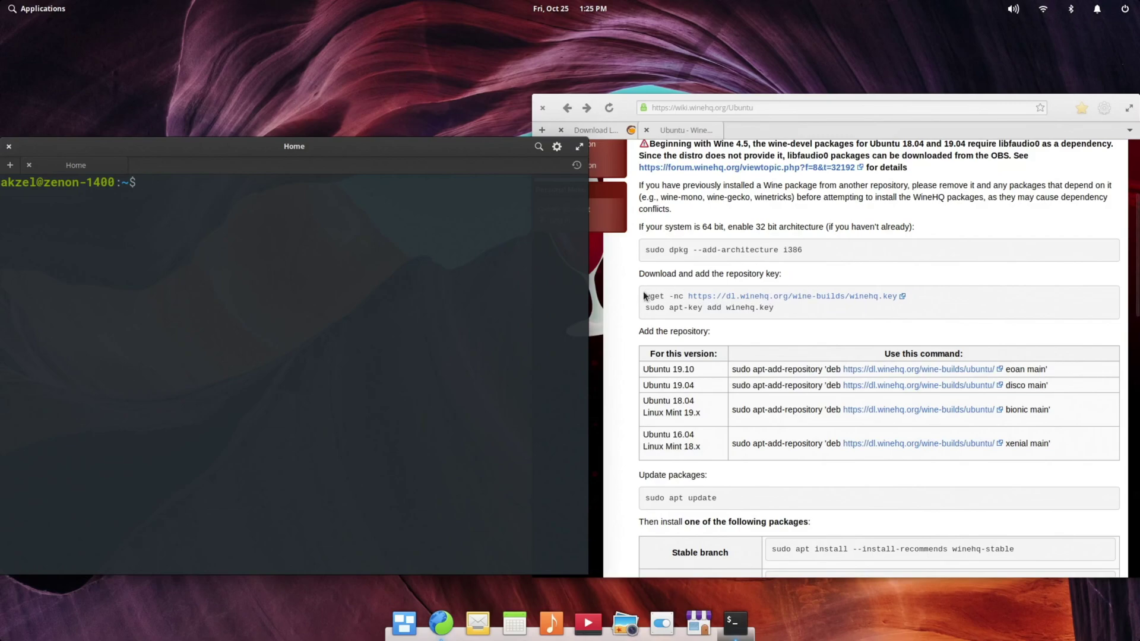
{"action": "left_click_drag", "start_coordinate": [647, 296], "coordinate": [897, 296]}
{"action": "key", "text": "super+c"}
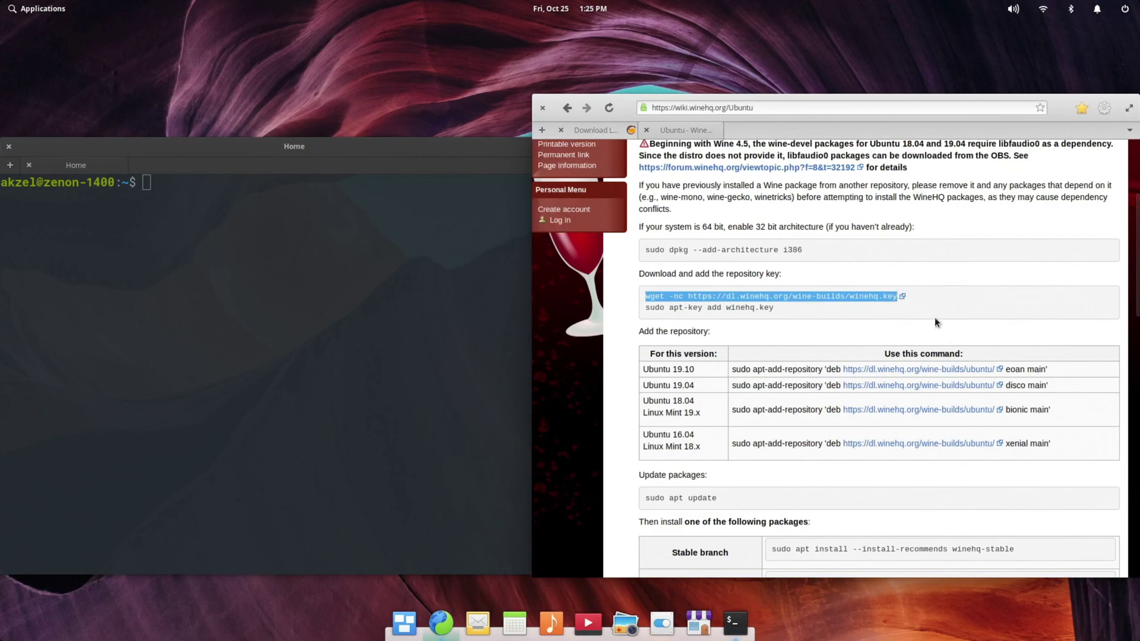
{"action": "left_click", "coordinate": [273, 255]}
{"action": "middle_click", "coordinate": [274, 255]}
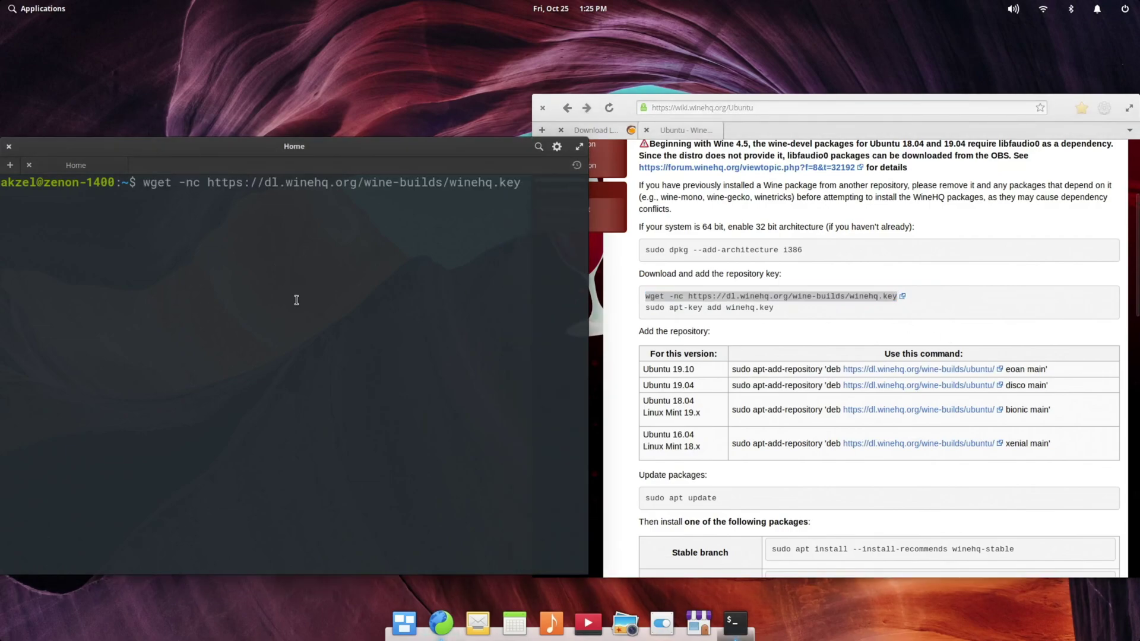
{"action": "key", "text": "Return"}
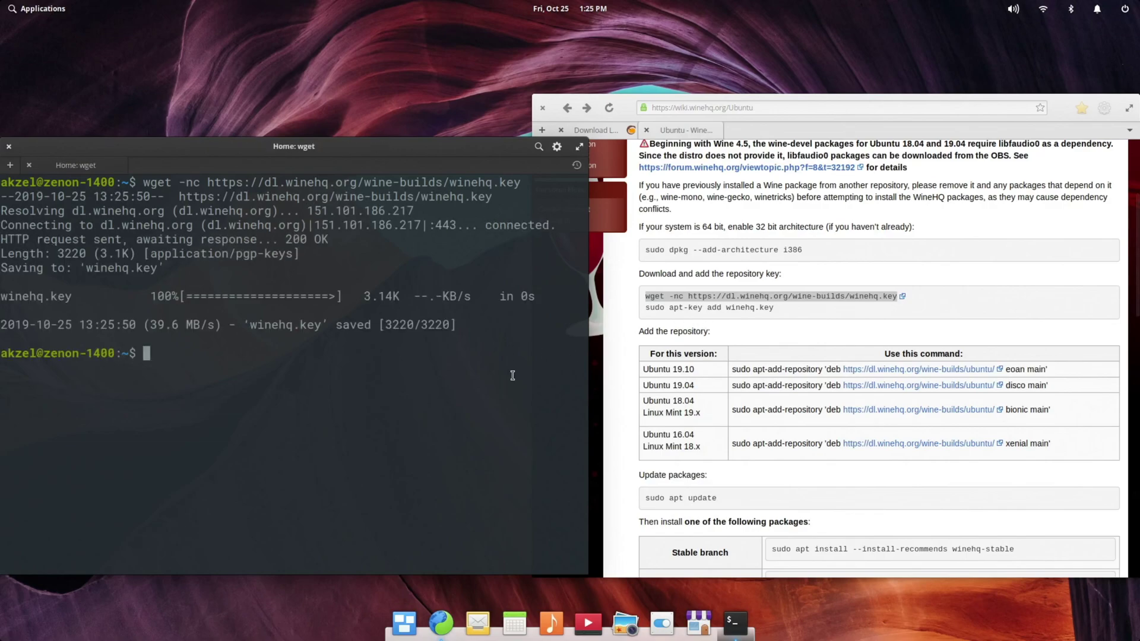
- Add the key with sudo apt-key add winehq.key, entering the administrator password
{"action": "type", "text": "sudo apt-key add winehq.key"}
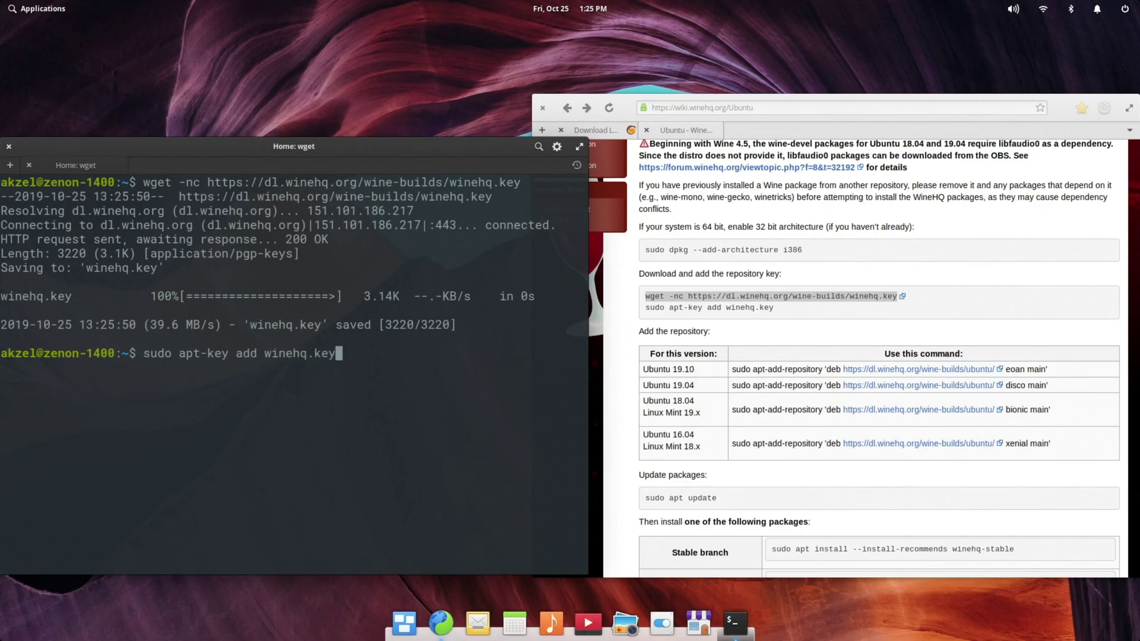
{"action": "key", "text": "Return"}
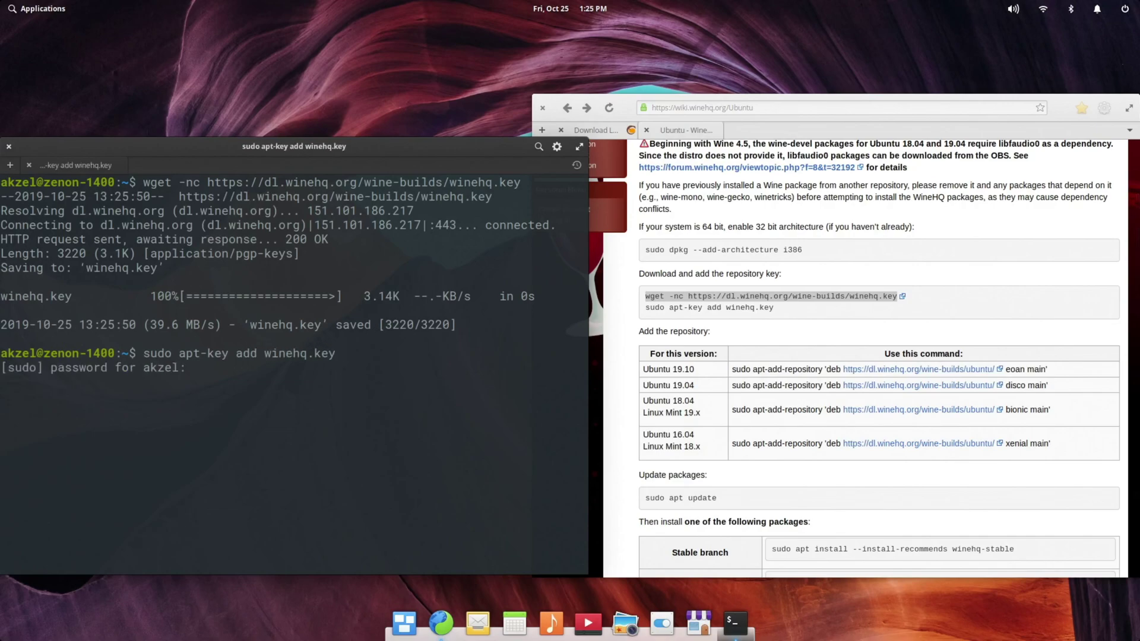
{"action": "type", "text": "********"}
{"action": "key", "text": "Return"}
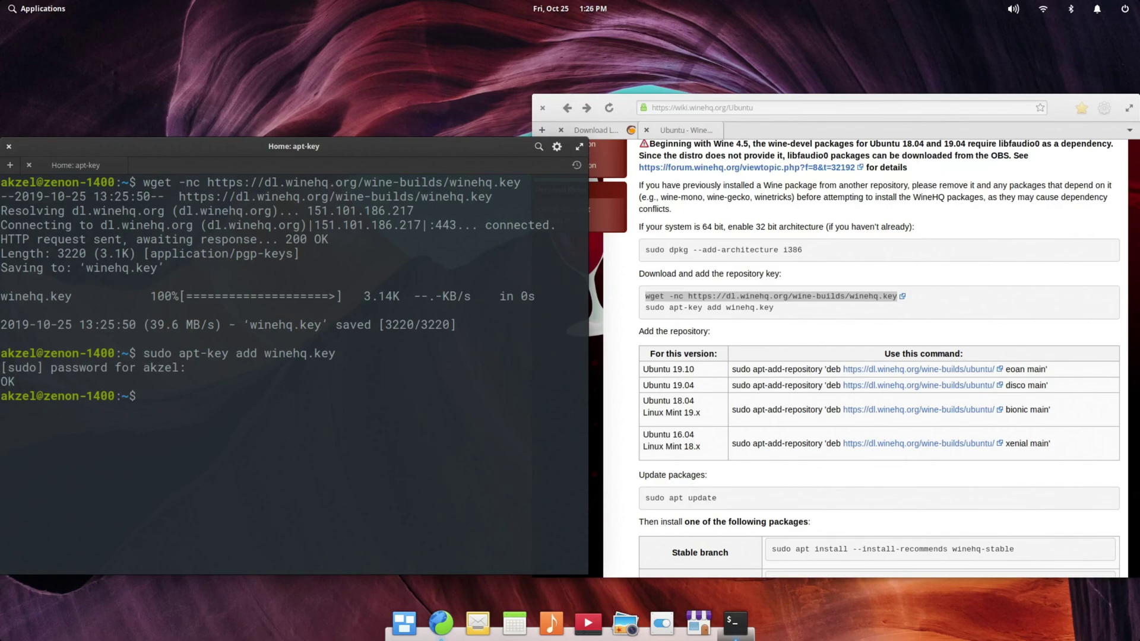
- Copy the wiki's bionic apt-add-repository command into the terminal and run it
{"action": "scroll", "coordinate": [754, 339], "scroll_direction": "down", "scroll_amount": 2}
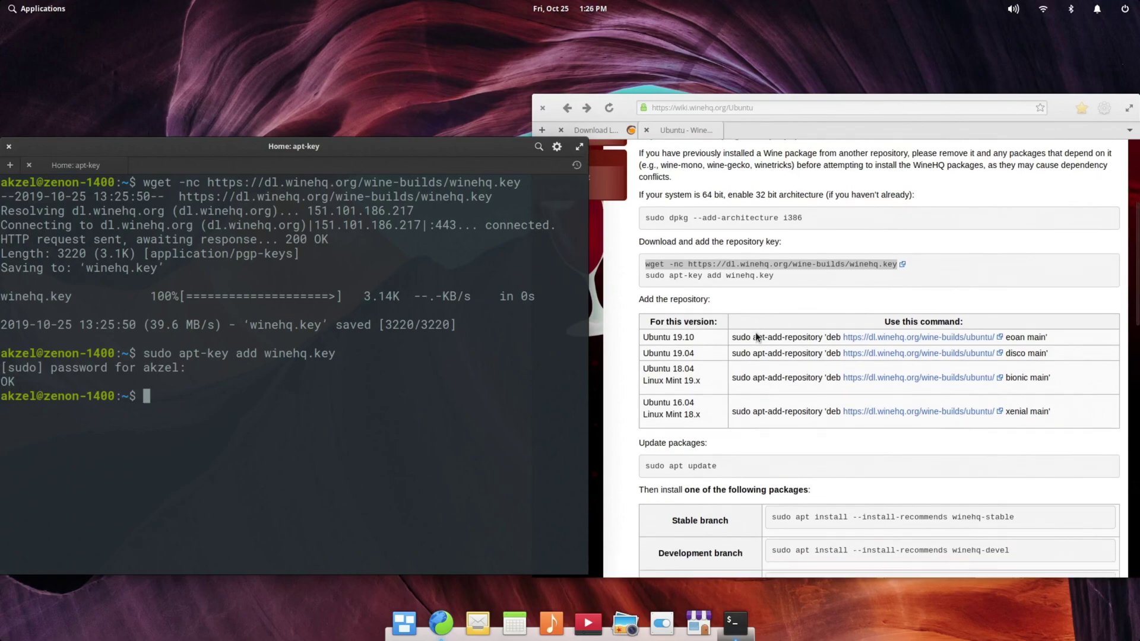
{"action": "left_click_drag", "start_coordinate": [734, 363], "coordinate": [1051, 362]}
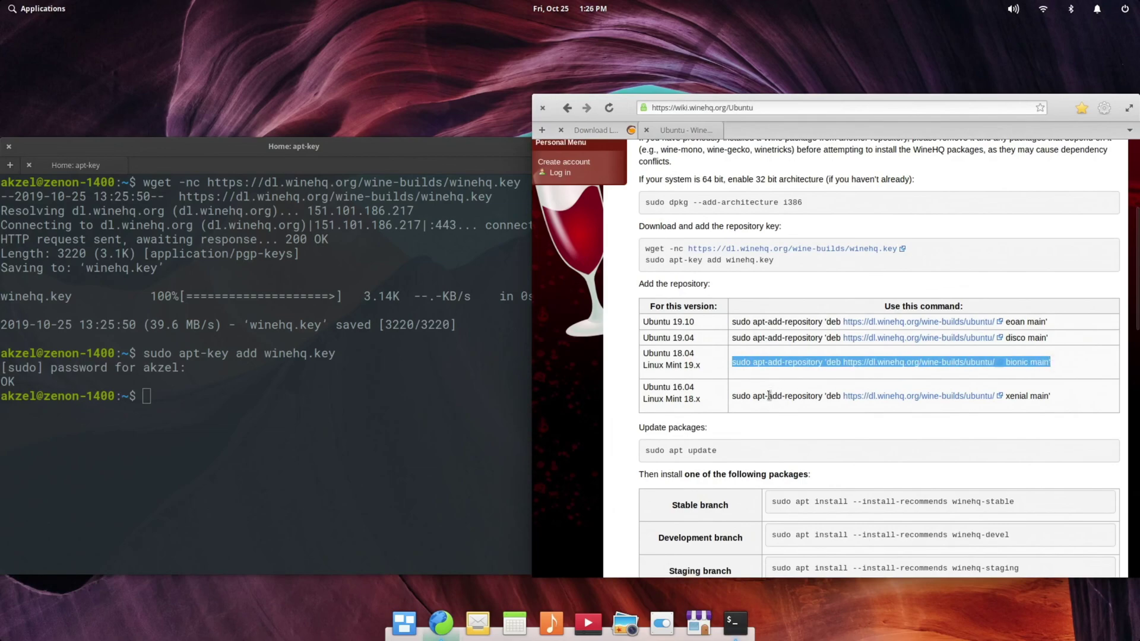
{"action": "left_click", "coordinate": [757, 355]}
{"action": "left_click", "coordinate": [281, 439]}
{"action": "type", "text": "sudo apt-add-repository 'deb https://dl.winehq.org/wine-builds/ubuntu/ bionic main'"}
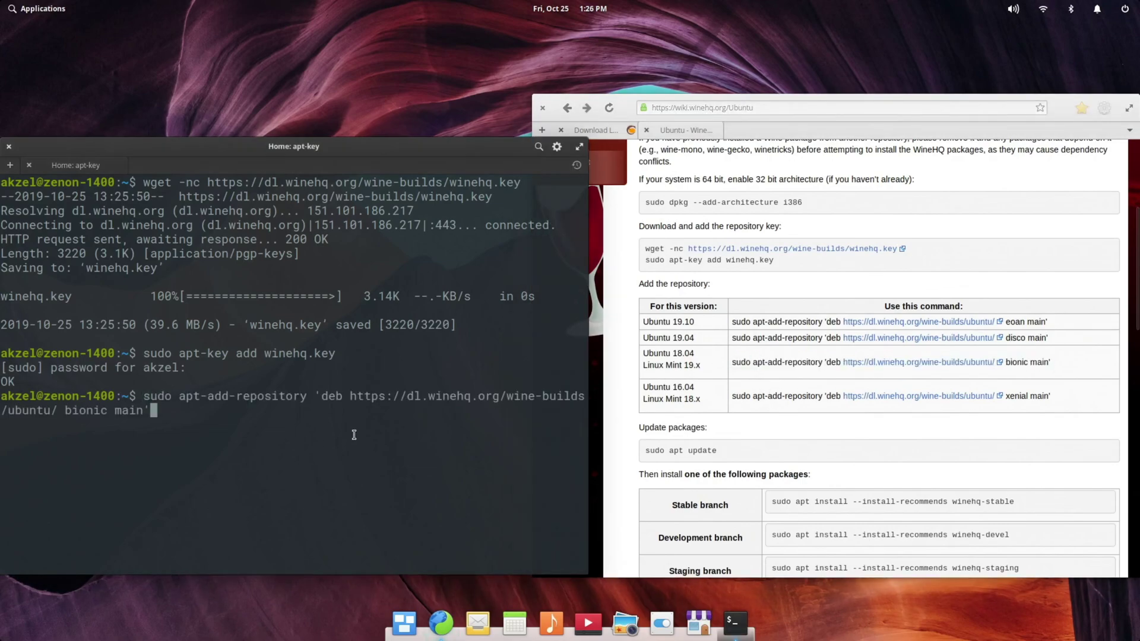
{"action": "key", "text": "Return"}
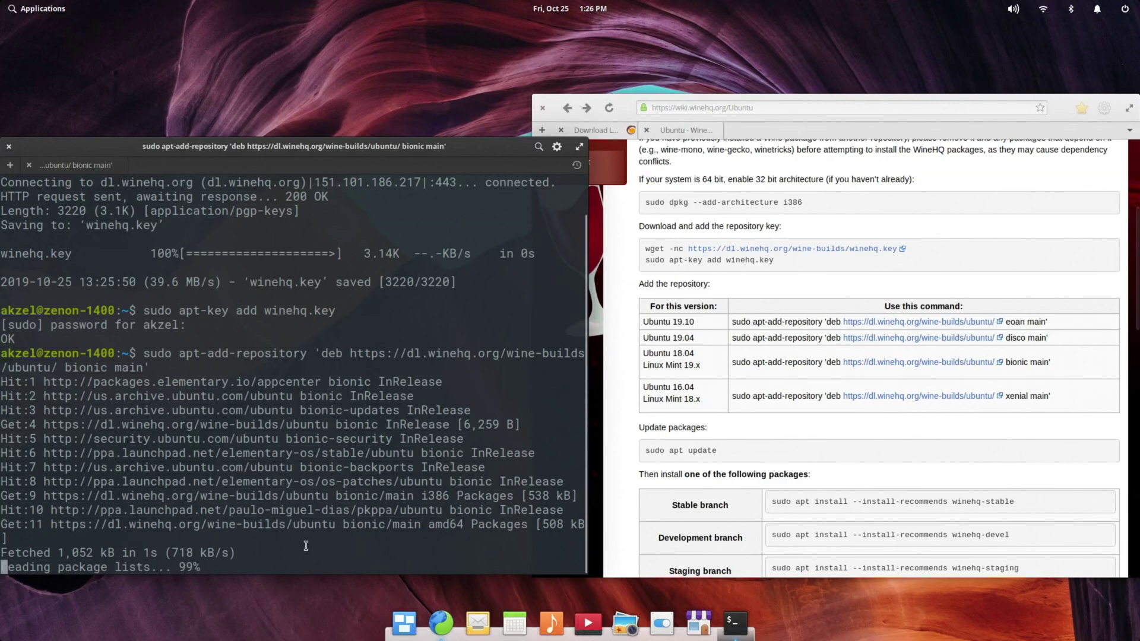
- Refresh package lists with sudo apt update
{"action": "scroll", "coordinate": [739, 401], "scroll_direction": "down", "scroll_amount": 2}
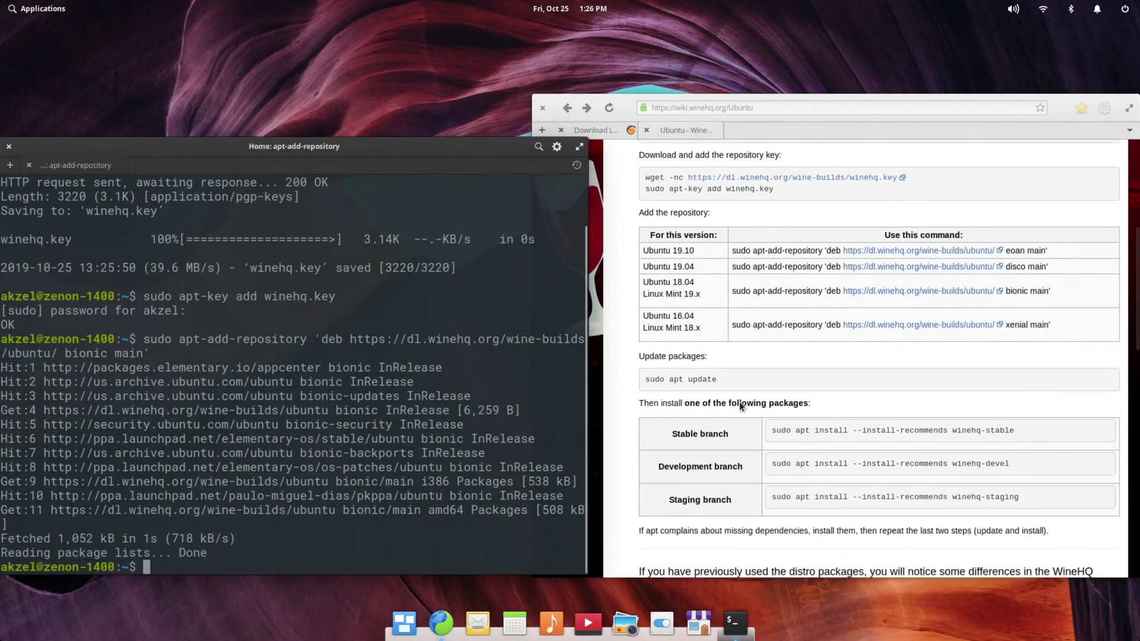
{"action": "type", "text": "sudo apt update"}
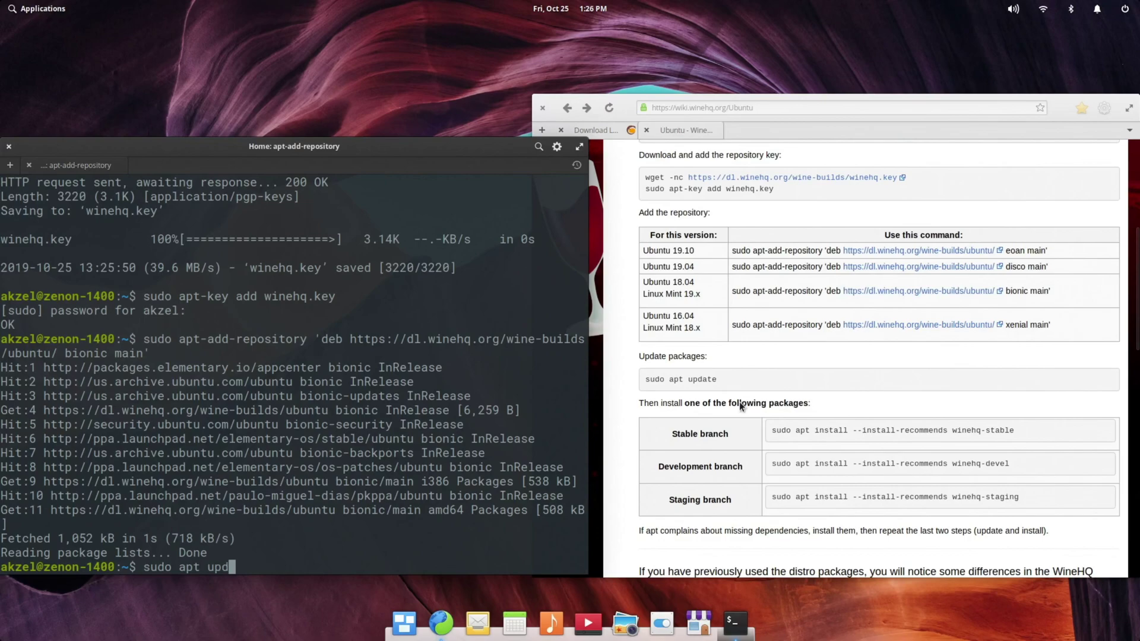
{"action": "key", "text": "Return"}
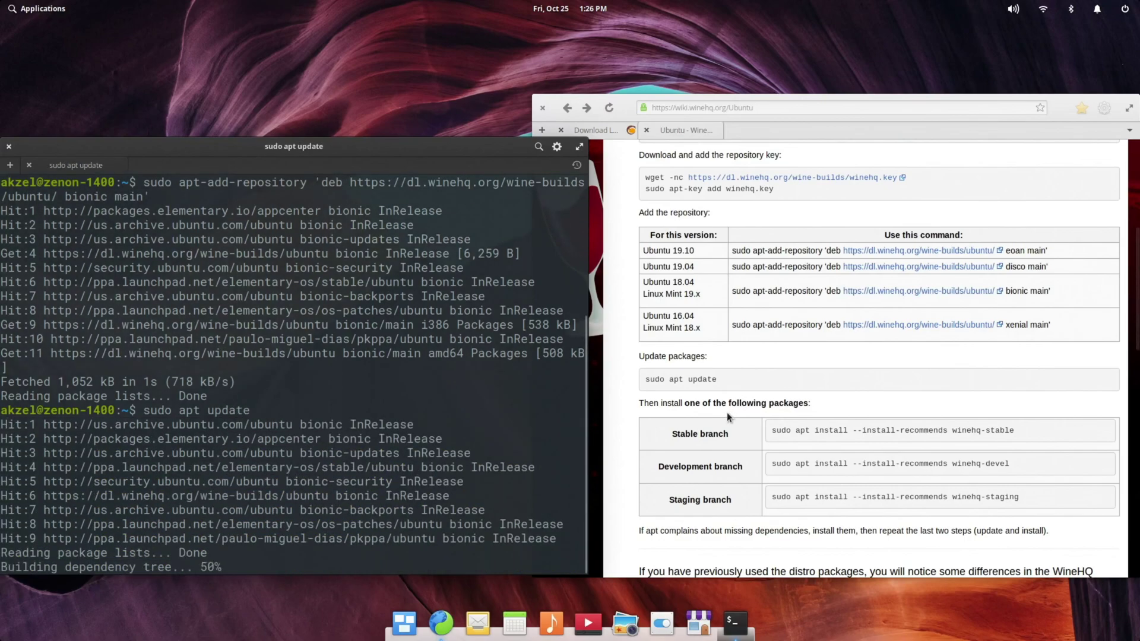
- Run sudo apt install --install-recommends winehq-staging
{"action": "scroll", "coordinate": [733, 418], "scroll_direction": "down", "scroll_amount": 2}
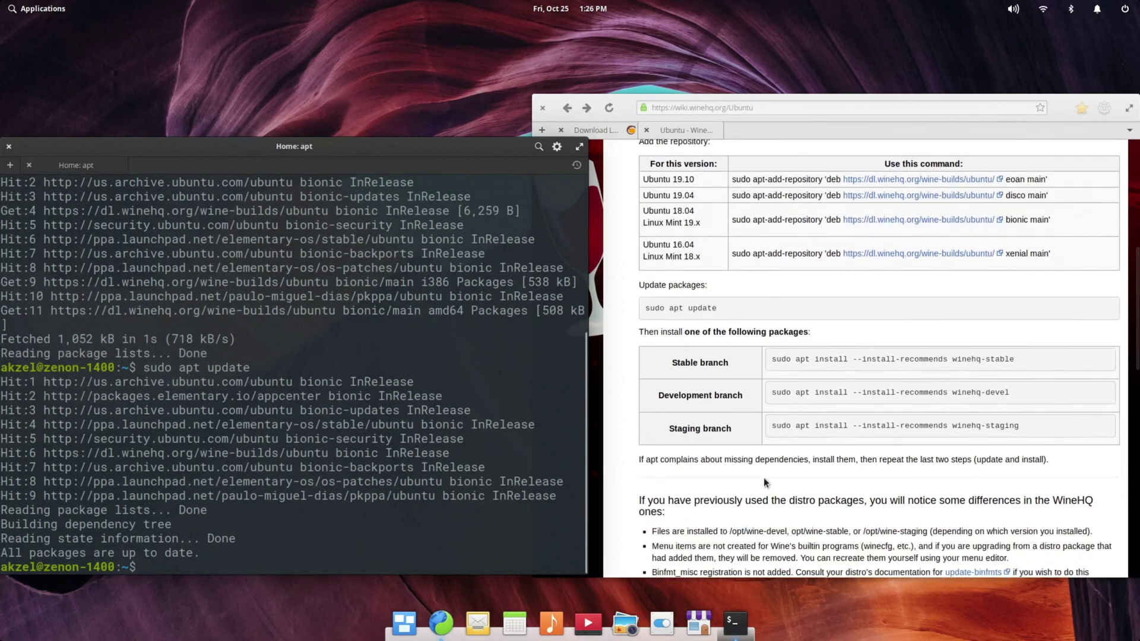
{"action": "type", "text": "sudo apt insta"}
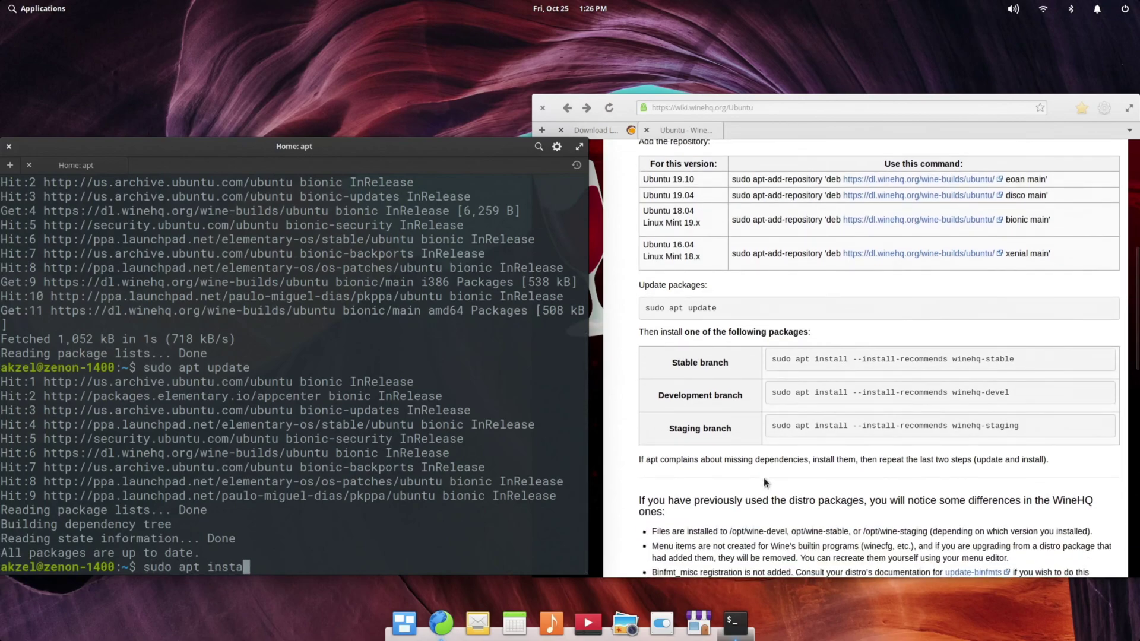
{"action": "type", "text": "ll --install-rec"}
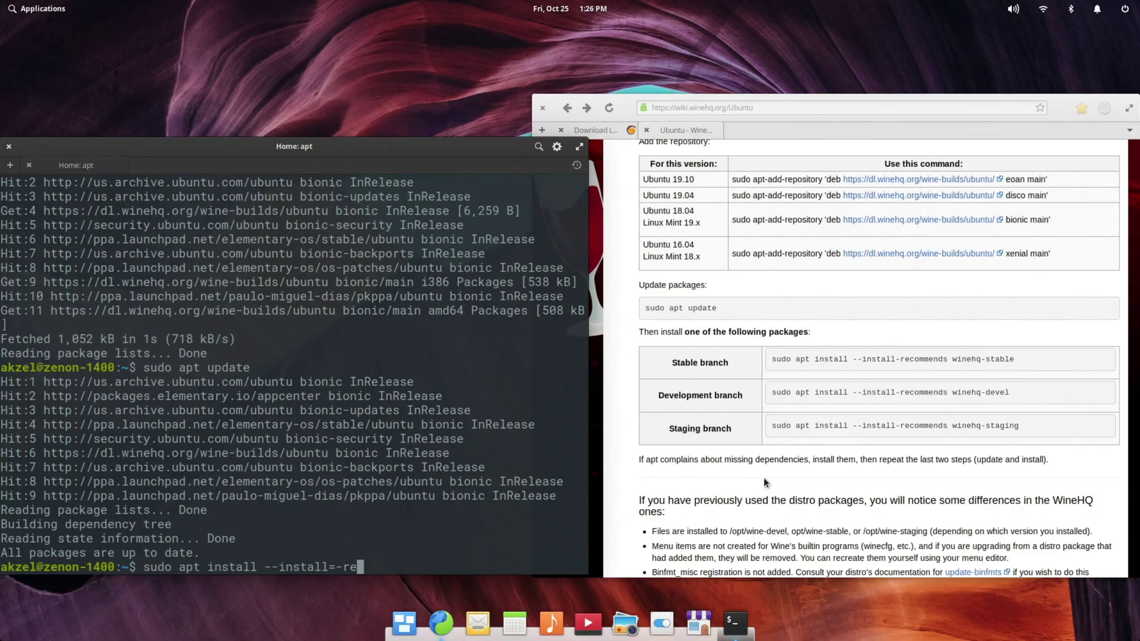
{"action": "key", "text": "BackSpace"}
{"action": "key", "text": "BackSpace"}
{"action": "key", "text": "BackSpace"}
{"action": "type", "text": "recommends winehq-staging"}
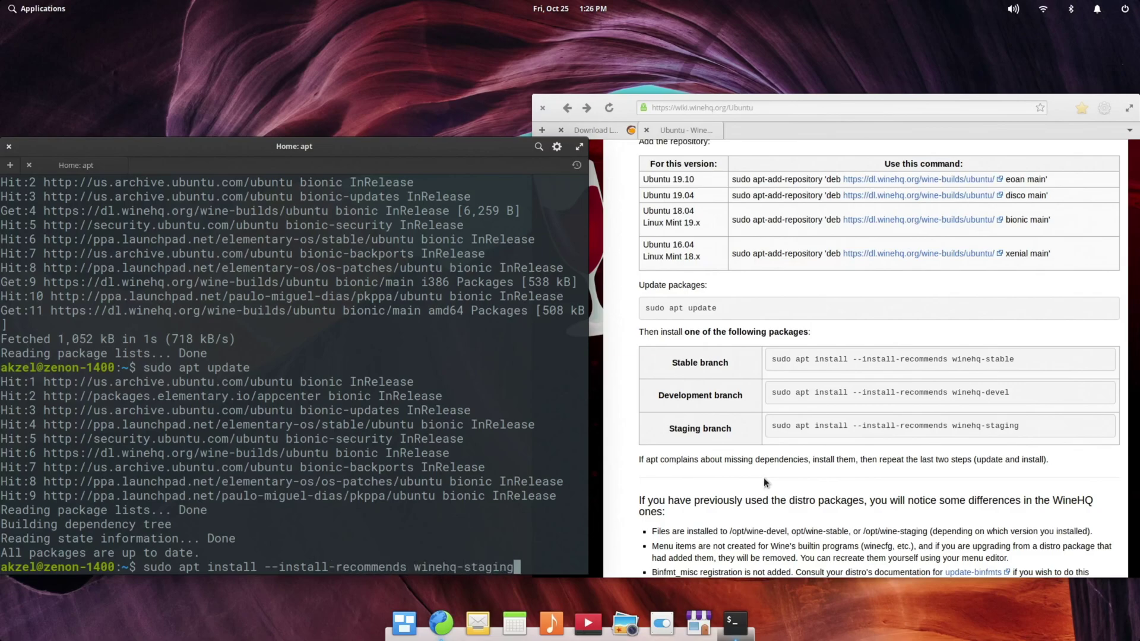
{"action": "key", "text": "Return"}
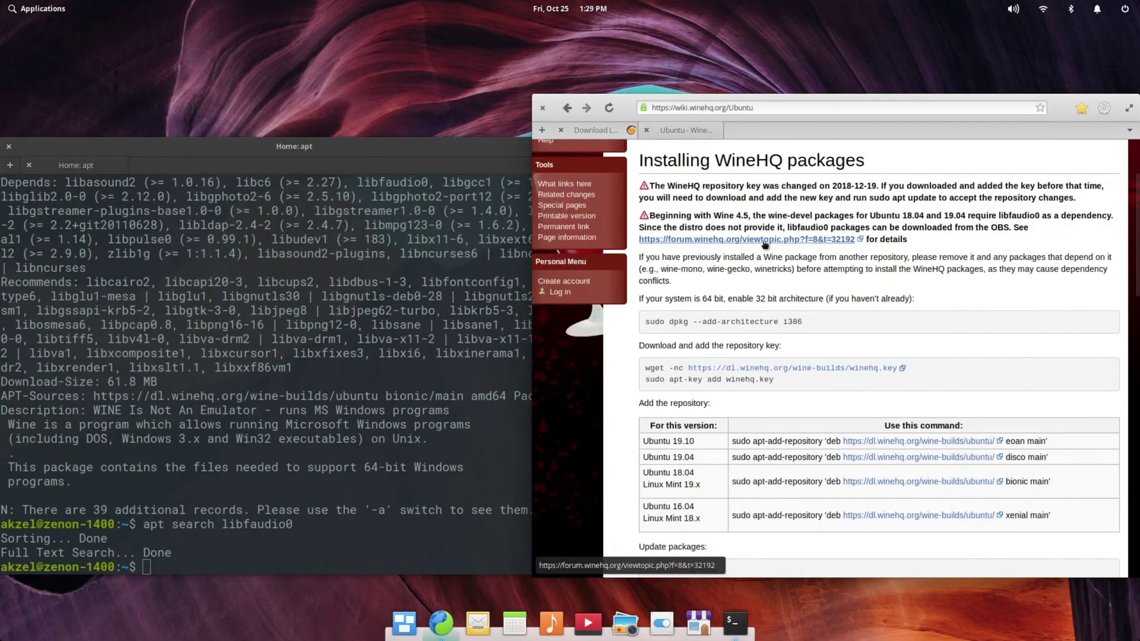
- Open the FAudio forum topic in a new tab and follow its Ubuntu 18.04 download link
{"action": "middle_click", "coordinate": [765, 244]}
{"action": "left_click", "coordinate": [764, 131]}
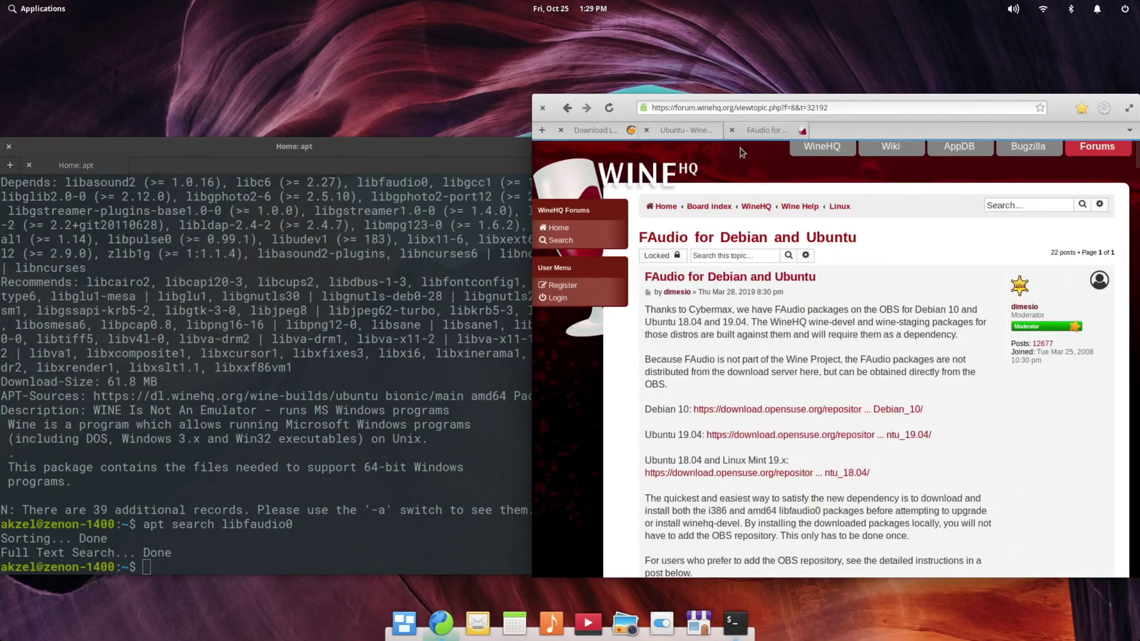
{"action": "left_click", "coordinate": [677, 132]}
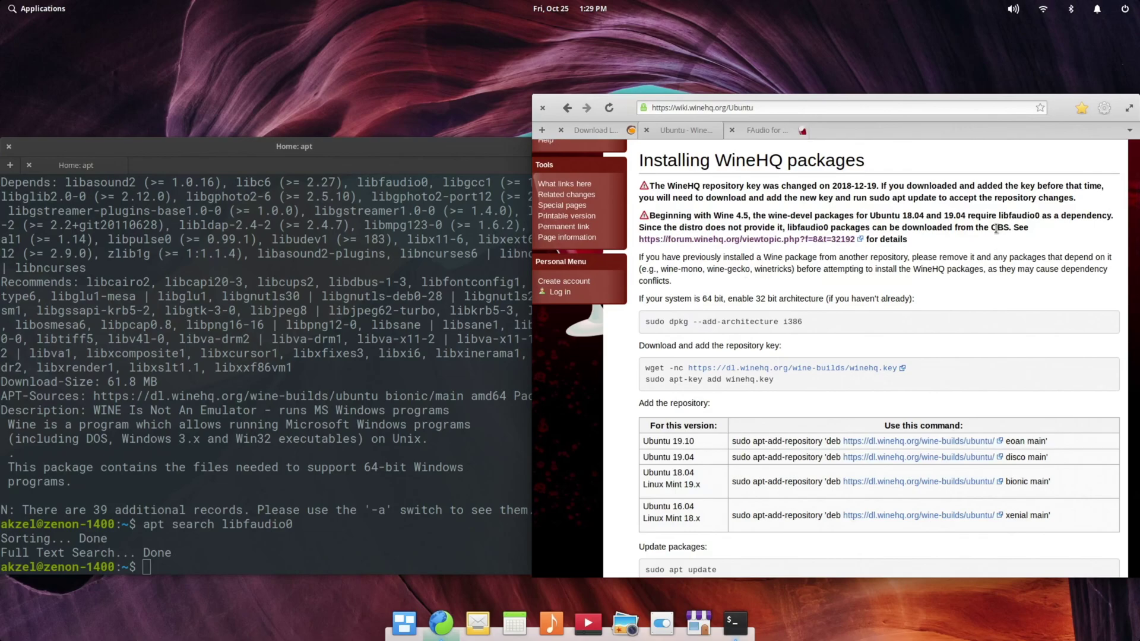
{"action": "left_click", "coordinate": [769, 129]}
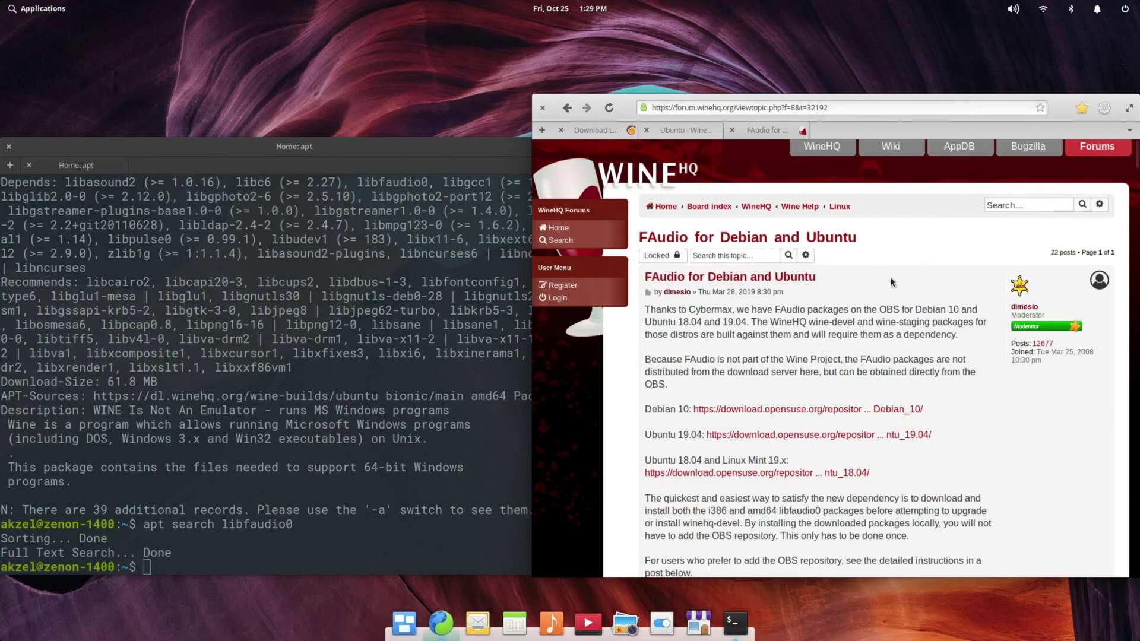
{"action": "scroll", "coordinate": [889, 276], "scroll_direction": "down", "scroll_amount": 3}
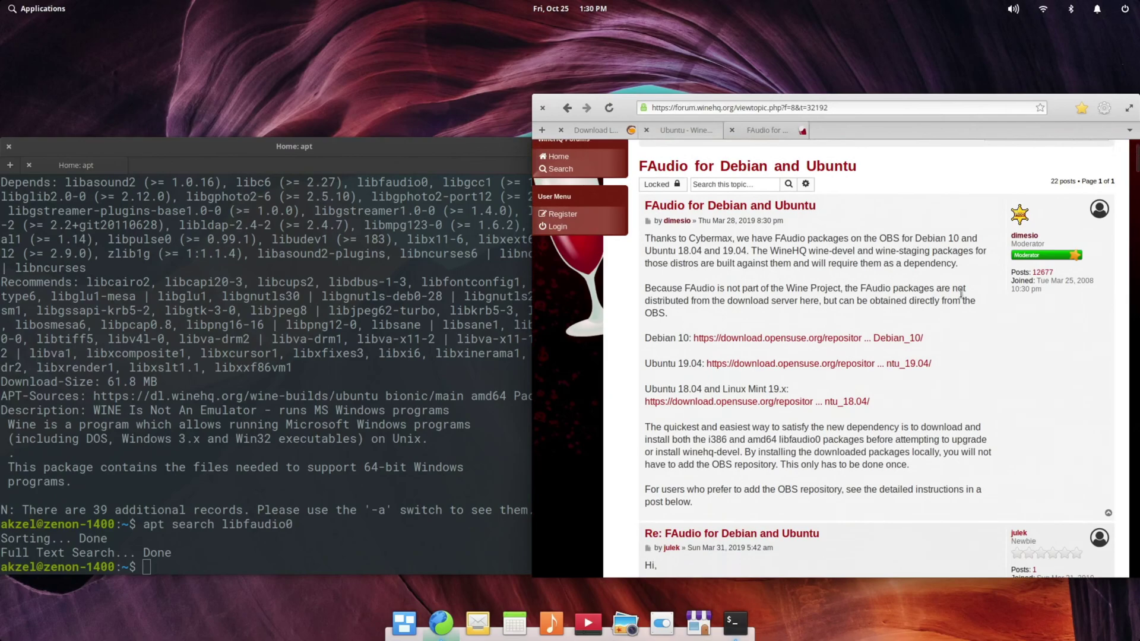
{"action": "scroll", "coordinate": [950, 303], "scroll_direction": "down", "scroll_amount": 3}
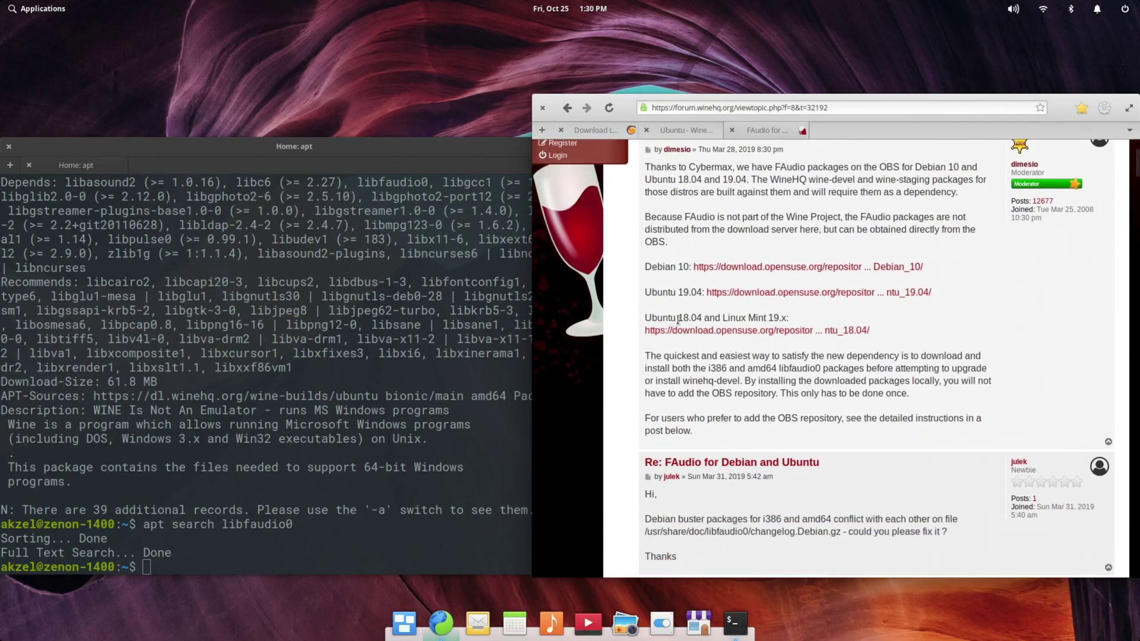
{"action": "left_click", "coordinate": [752, 331]}
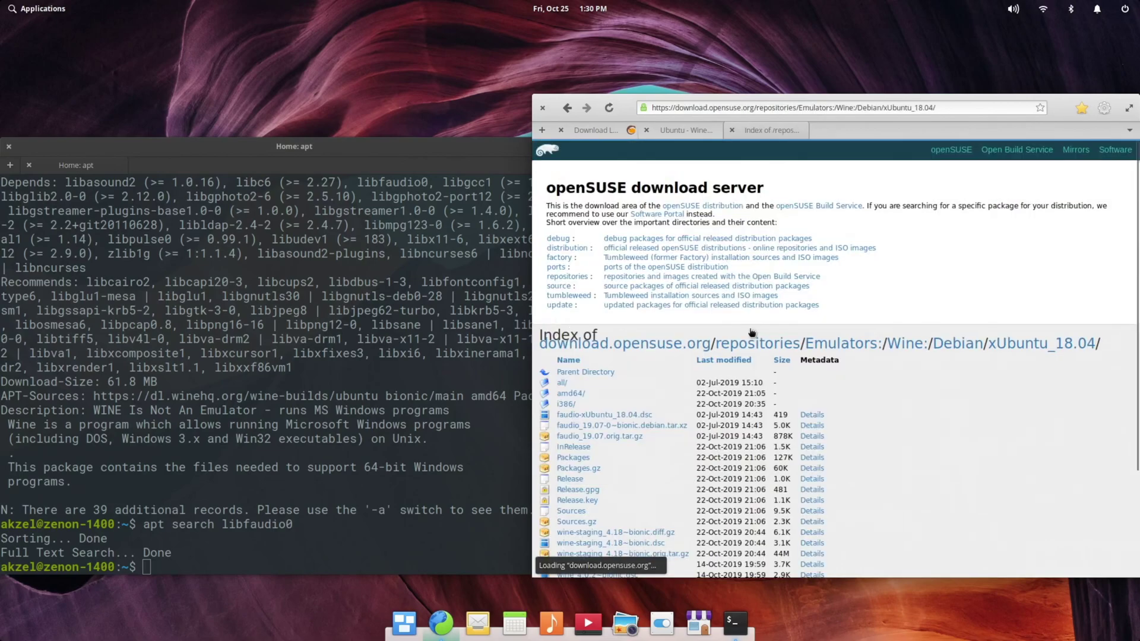
- Download the libfaudio0 19.07 .deb from the amd64 and i386 folders and show them in Downloads
{"action": "left_click", "coordinate": [575, 301]}
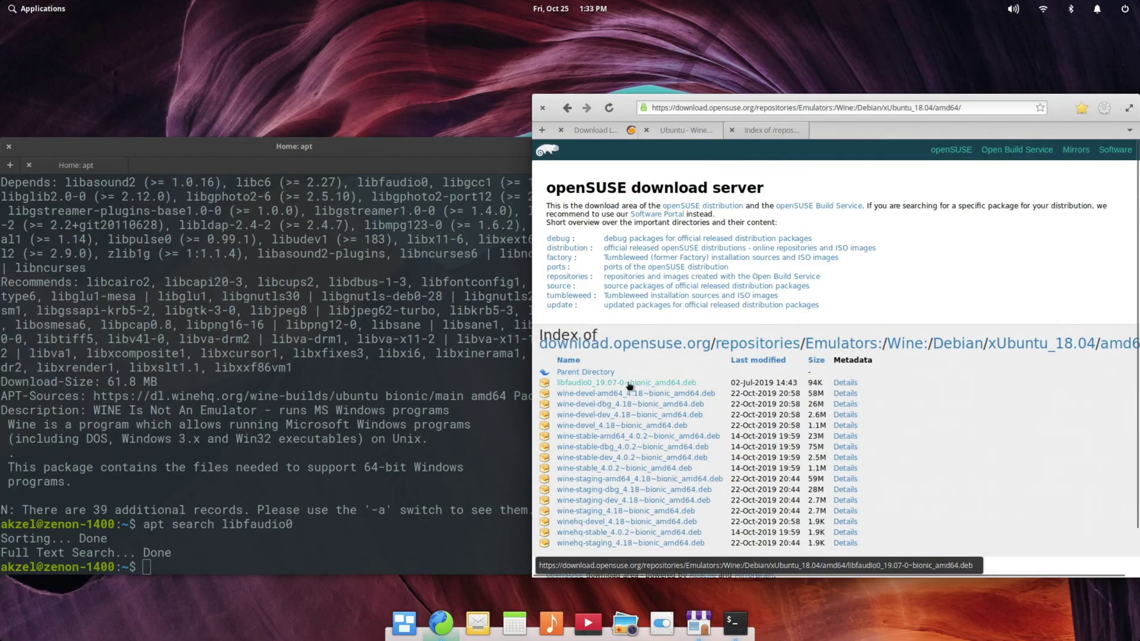
{"action": "left_click", "coordinate": [610, 384]}
{"action": "left_click", "coordinate": [782, 171]}
{"action": "left_click", "coordinate": [567, 107]}
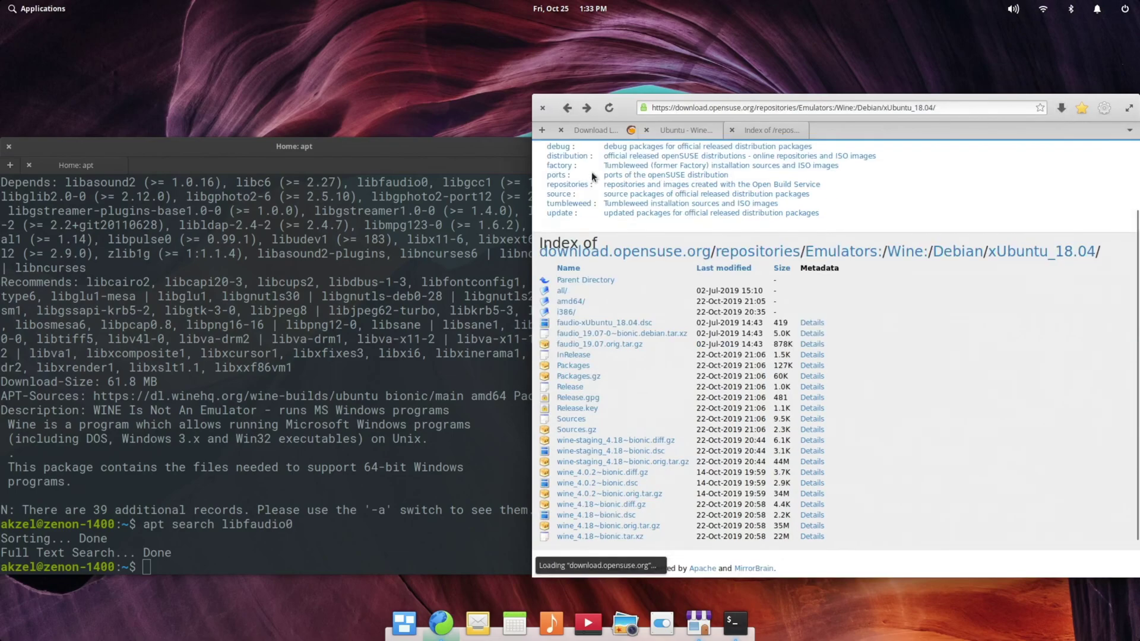
{"action": "left_click", "coordinate": [564, 313]}
{"action": "left_click", "coordinate": [651, 385]}
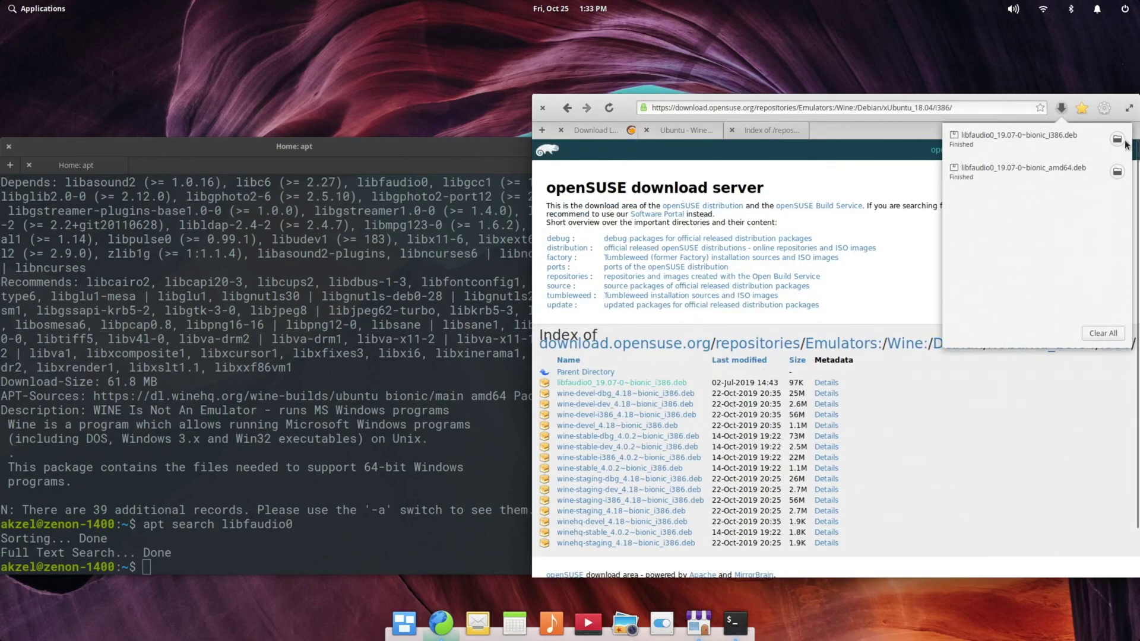
{"action": "left_click", "coordinate": [1117, 139]}
{"action": "left_click", "coordinate": [1087, 336]}
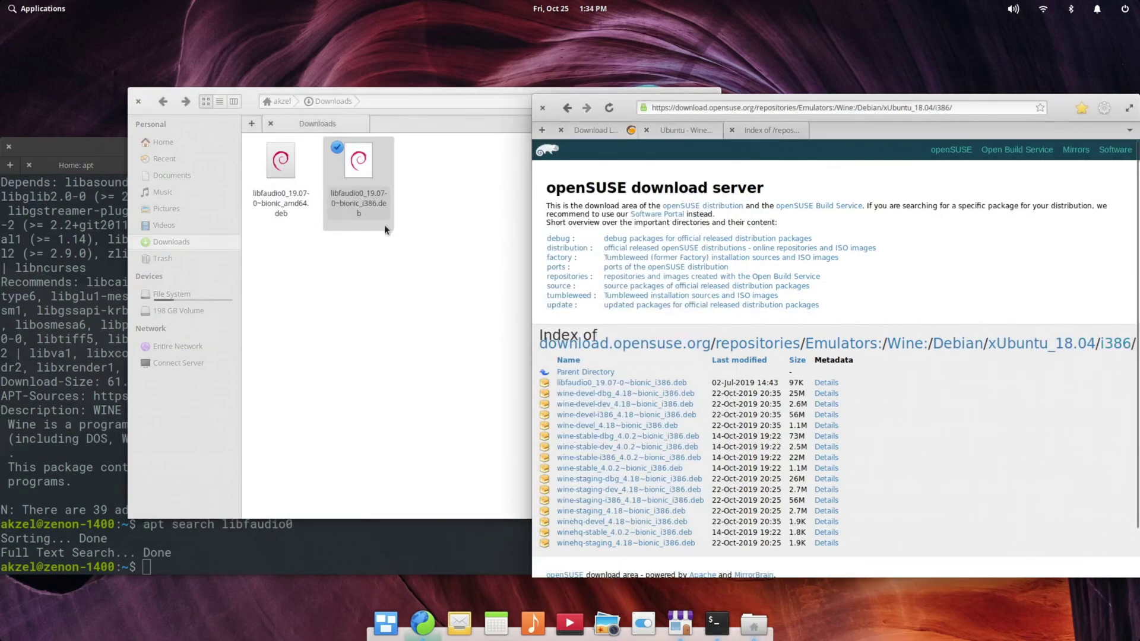
- Install the Eddy package installer from AppCenter, then close the store to reveal the Downloads folder
{"action": "left_click", "coordinate": [732, 130]}
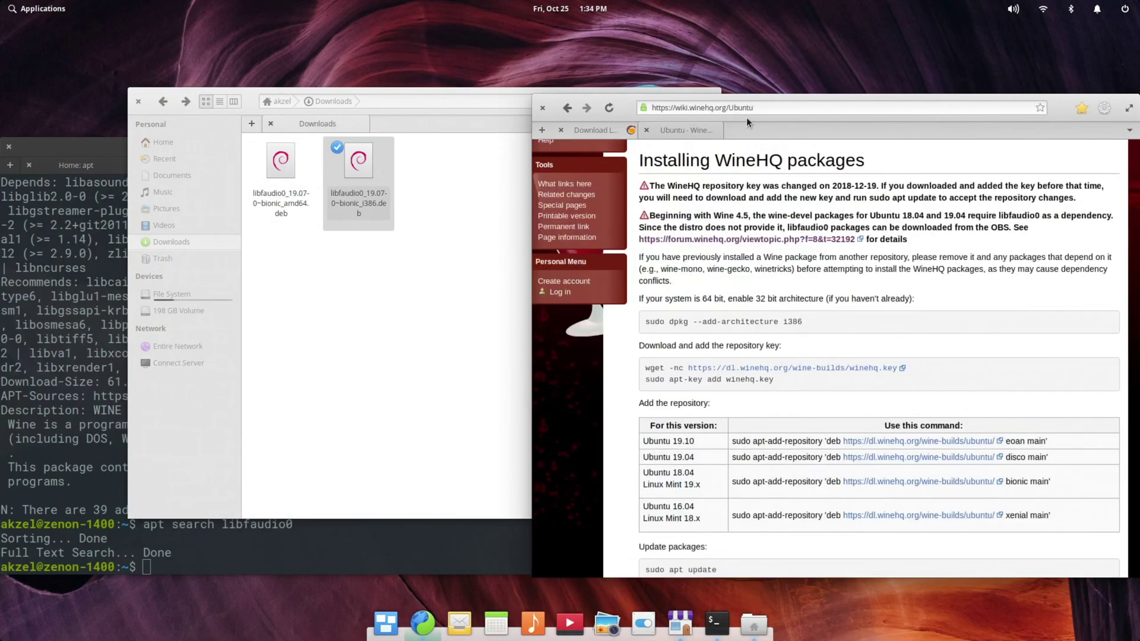
{"action": "left_click", "coordinate": [426, 372]}
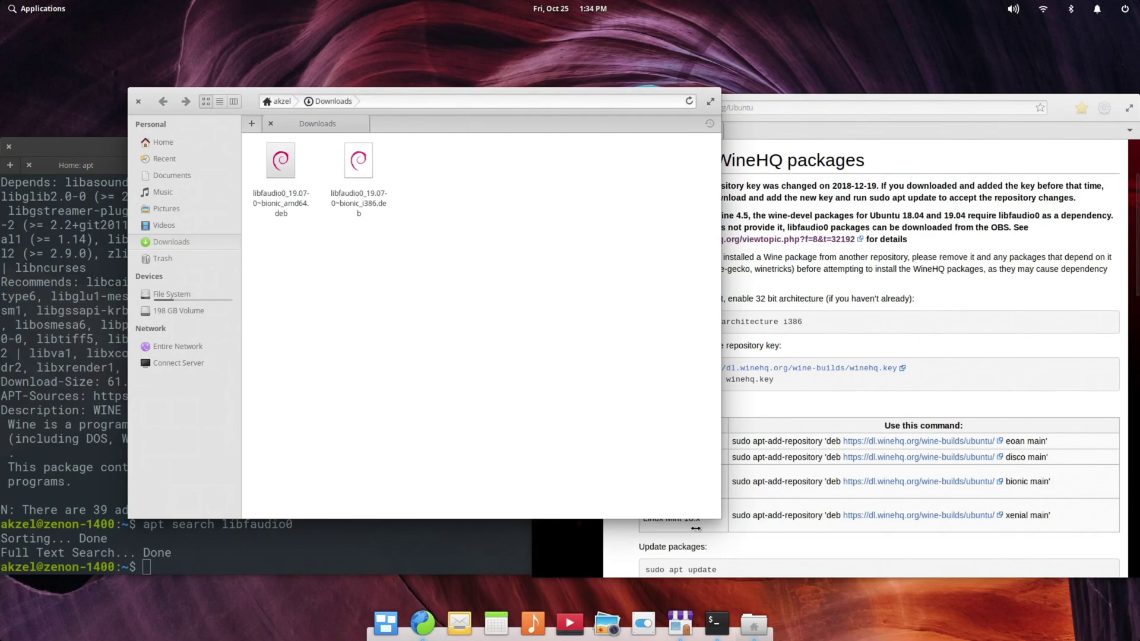
{"action": "left_click", "coordinate": [680, 624]}
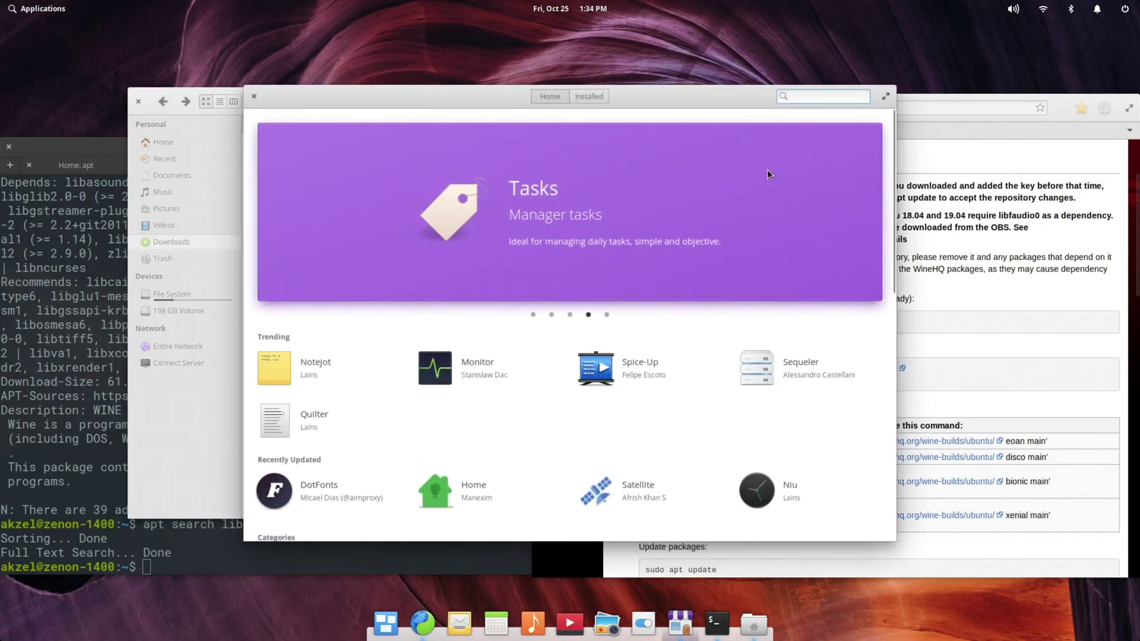
{"action": "type", "text": "eddy"}
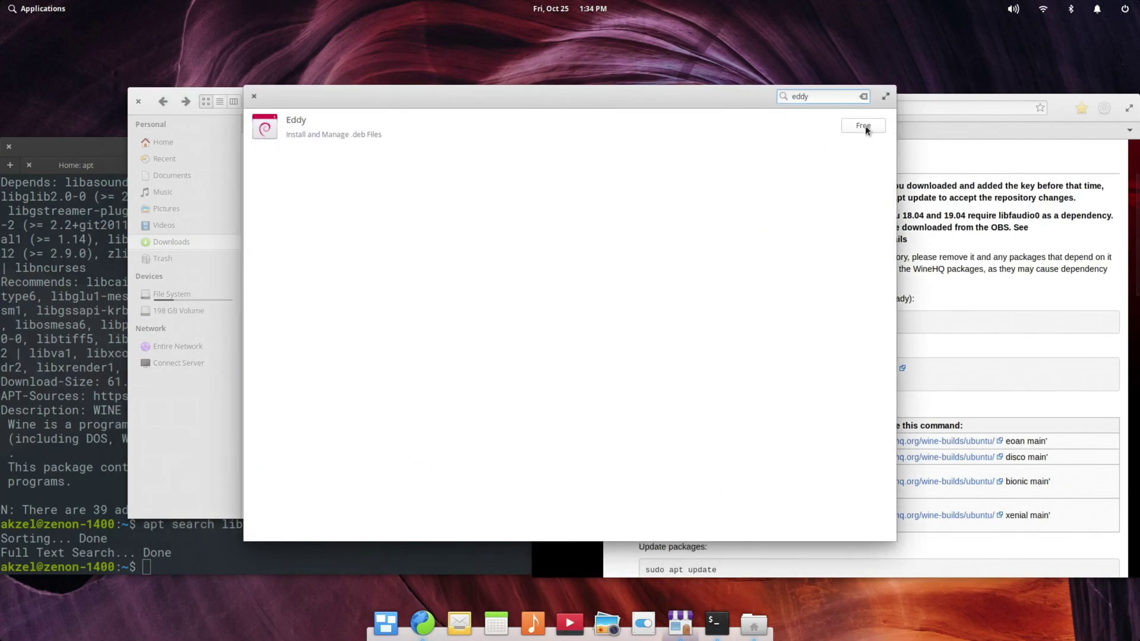
{"action": "left_click", "coordinate": [864, 127]}
{"action": "left_click", "coordinate": [863, 97]}
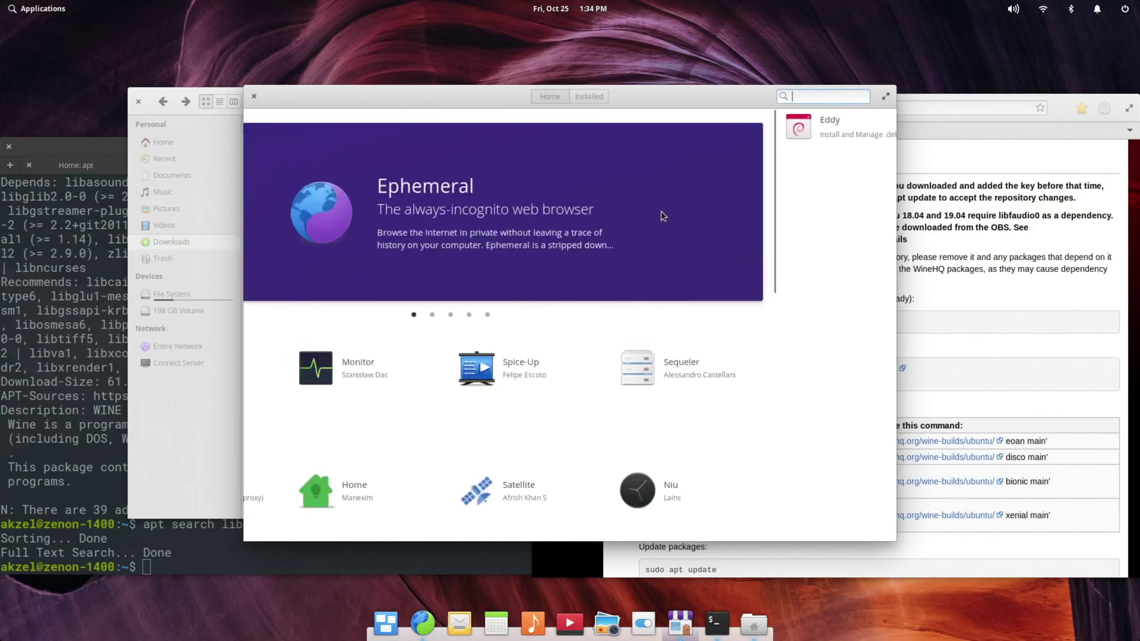
{"action": "left_click", "coordinate": [254, 96]}
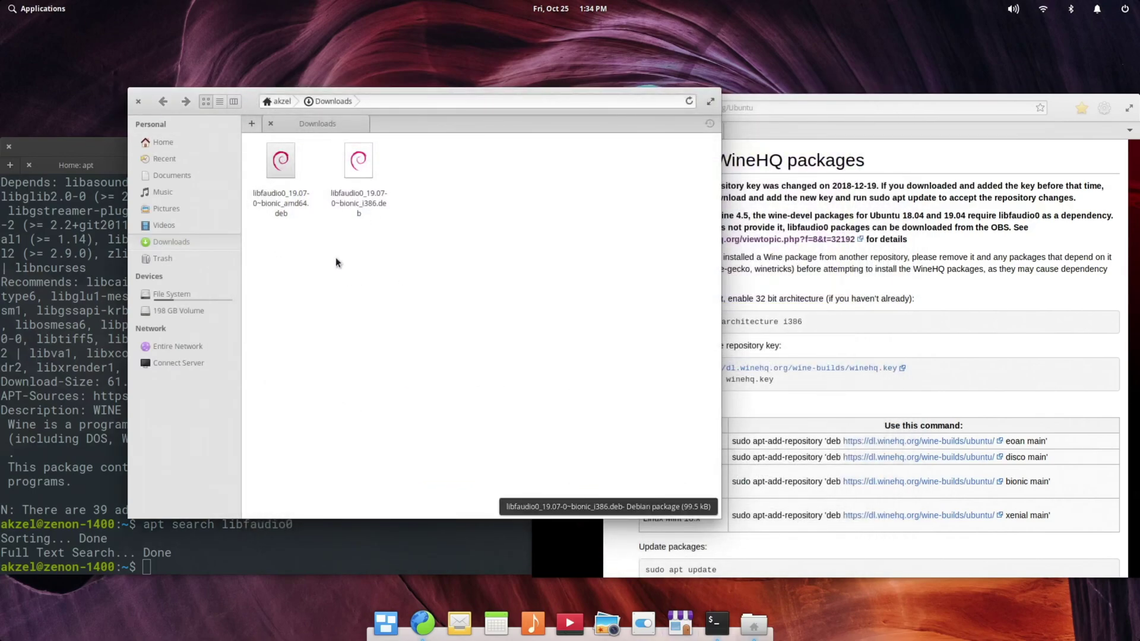
- Install the amd64 and i386 libfaudio0 .deb packages together in Eddy, authorising with the password
{"action": "double_click", "coordinate": [280, 176]}
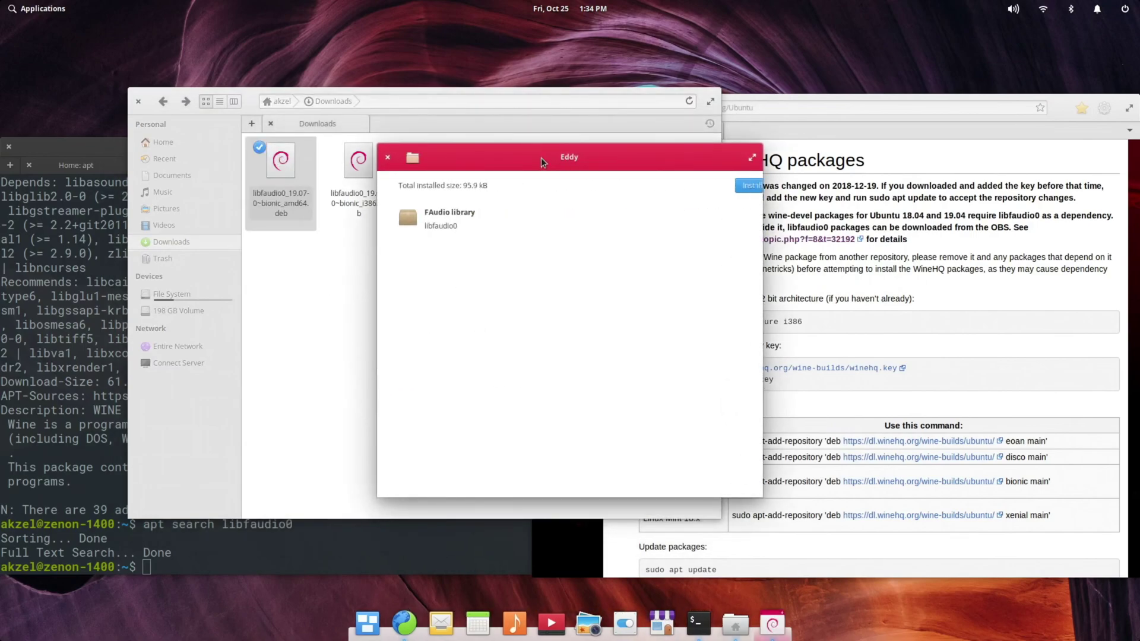
{"action": "left_click_drag", "start_coordinate": [521, 162], "coordinate": [775, 191]}
{"action": "left_click", "coordinate": [369, 170]}
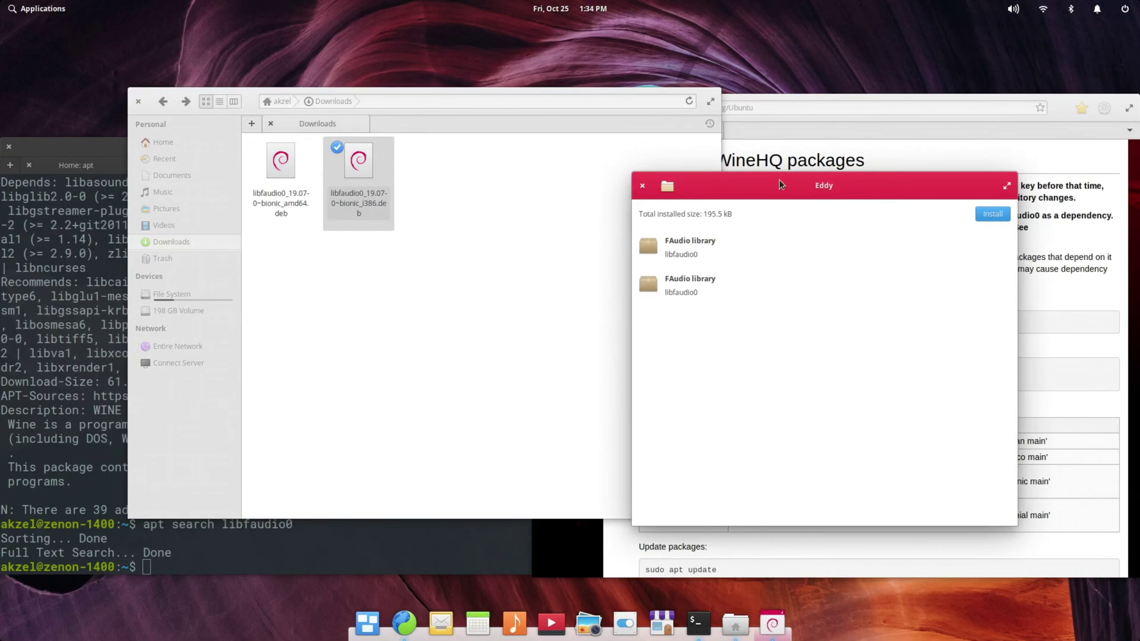
{"action": "left_click_drag", "start_coordinate": [779, 179], "coordinate": [586, 158]}
{"action": "left_click", "coordinate": [797, 195]}
{"action": "type", "text": "****"}
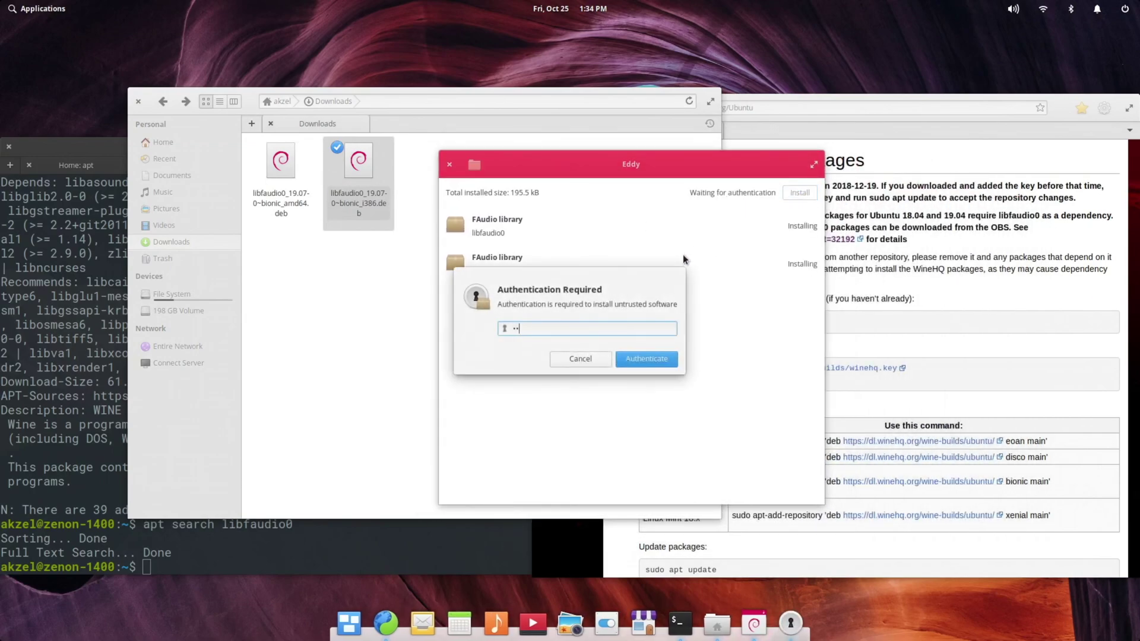
{"action": "key", "text": "Return"}
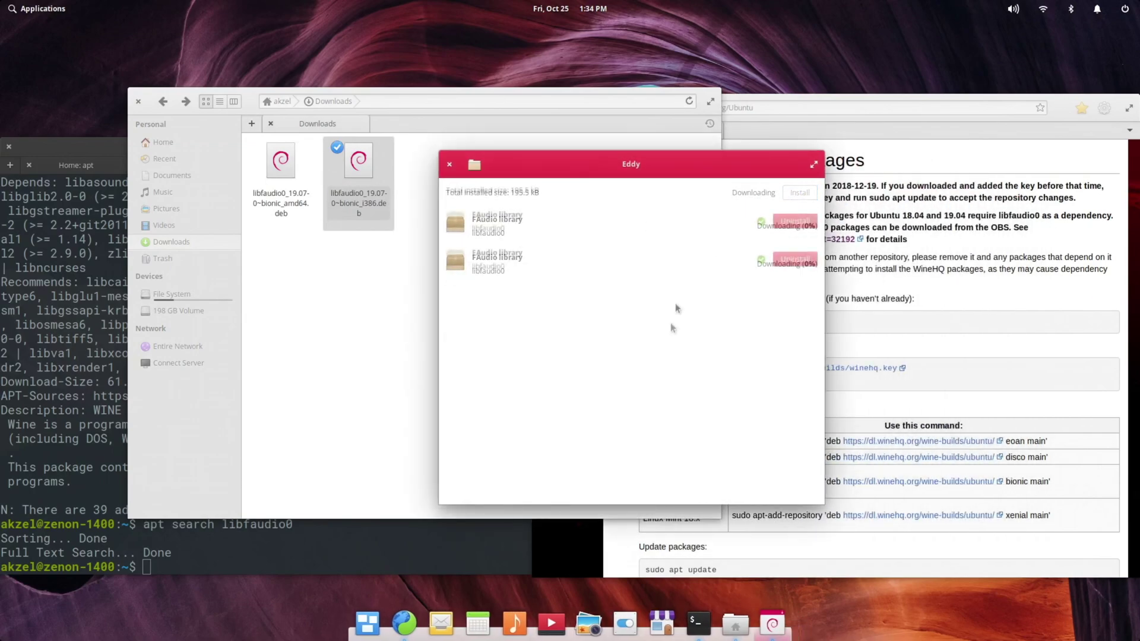
{"action": "left_click", "coordinate": [450, 164]}
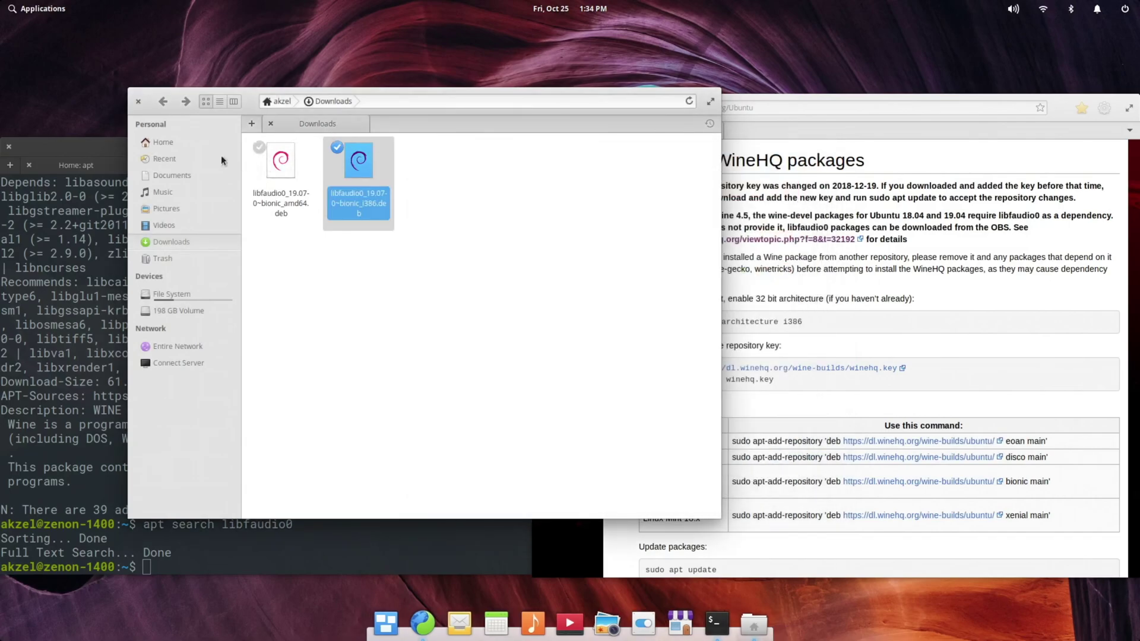
{"action": "left_click", "coordinate": [160, 143]}
- Run 'sudo apt install --install-recommends winehq-staging' in the terminal and confirm with y
{"action": "left_click", "coordinate": [140, 102]}
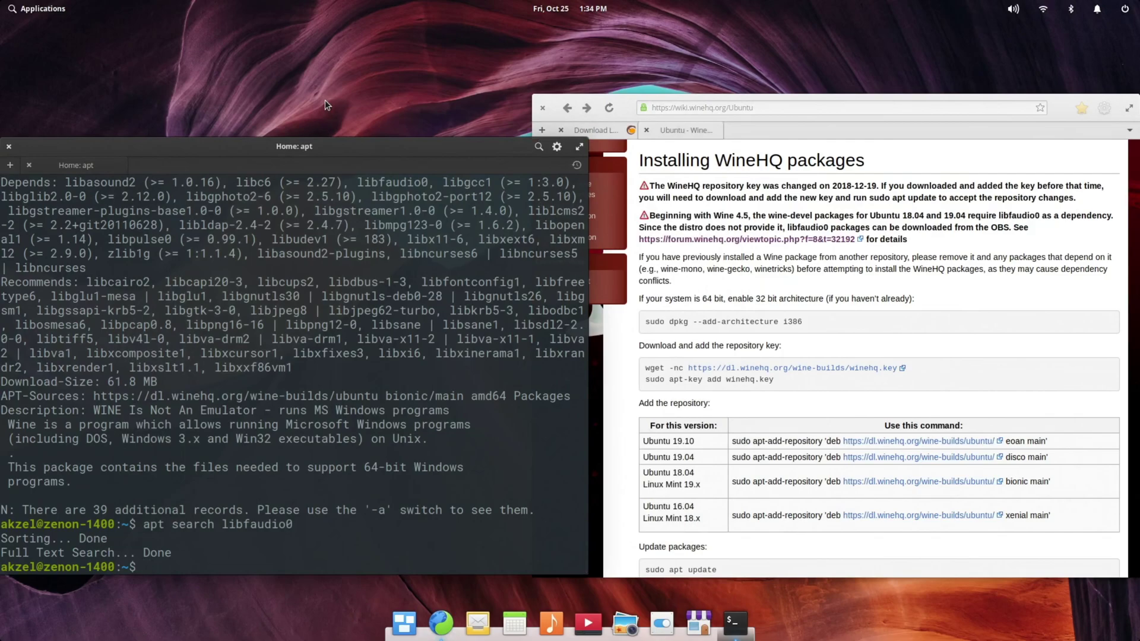
{"action": "type", "text": "sudo apt install --install-recom"}
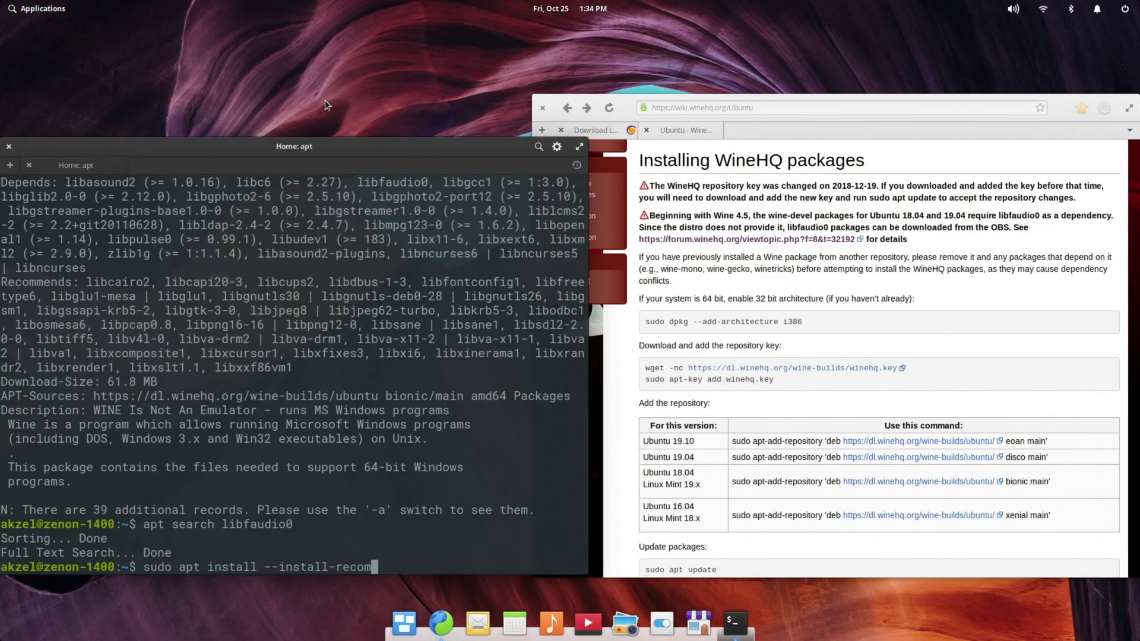
{"action": "type", "text": "mends winehq-staging"}
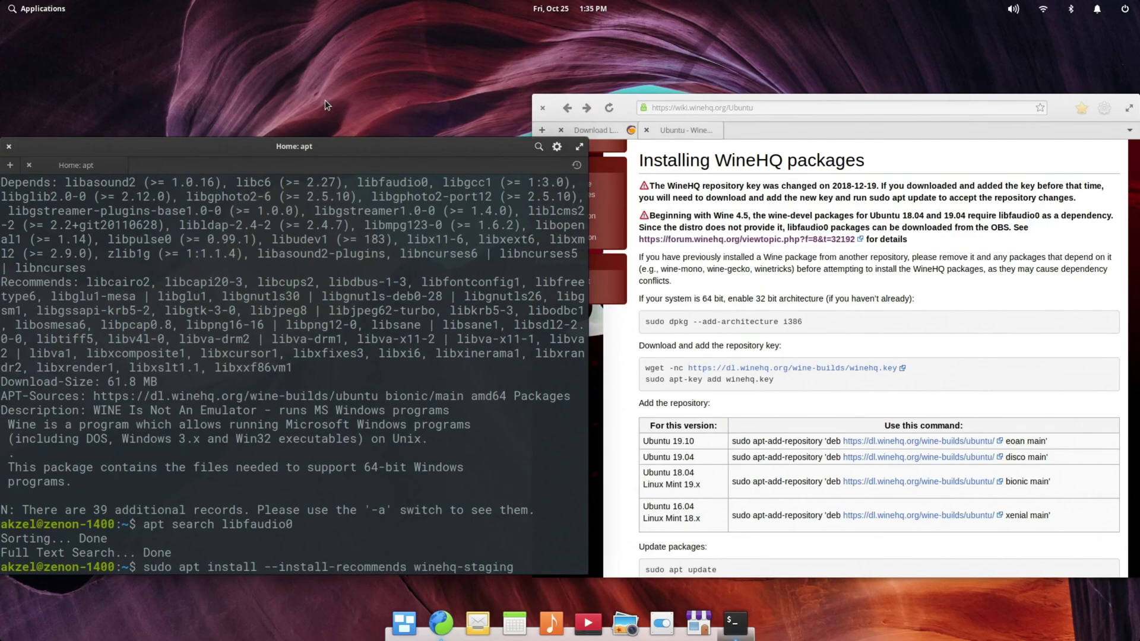
{"action": "key", "text": "Return"}
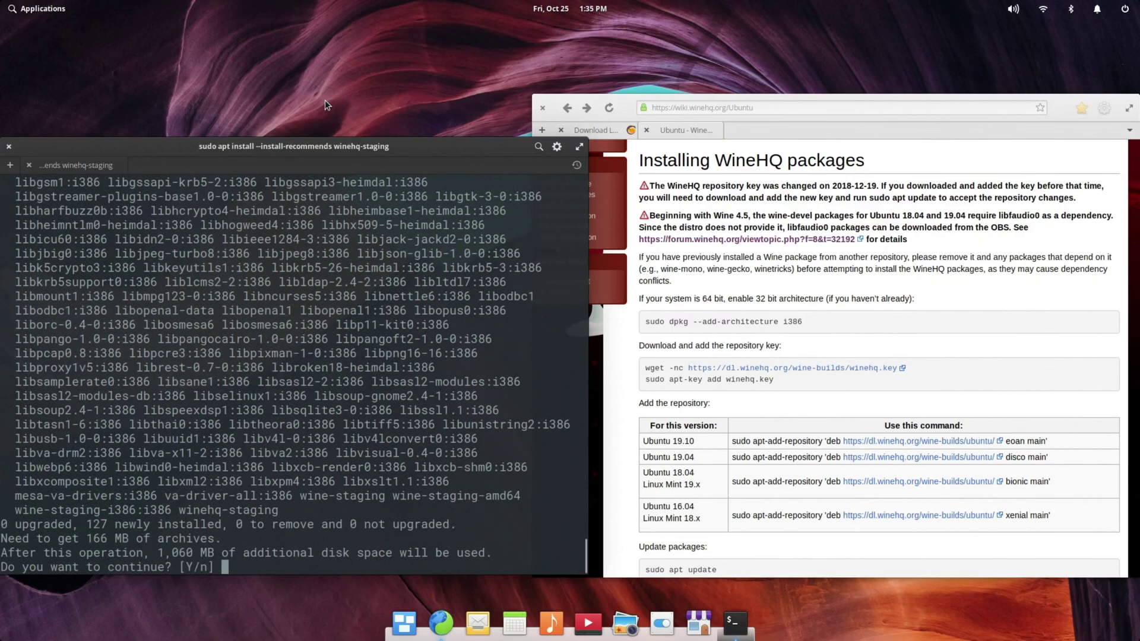
{"action": "type", "text": "y"}
{"action": "key", "text": "Return"}
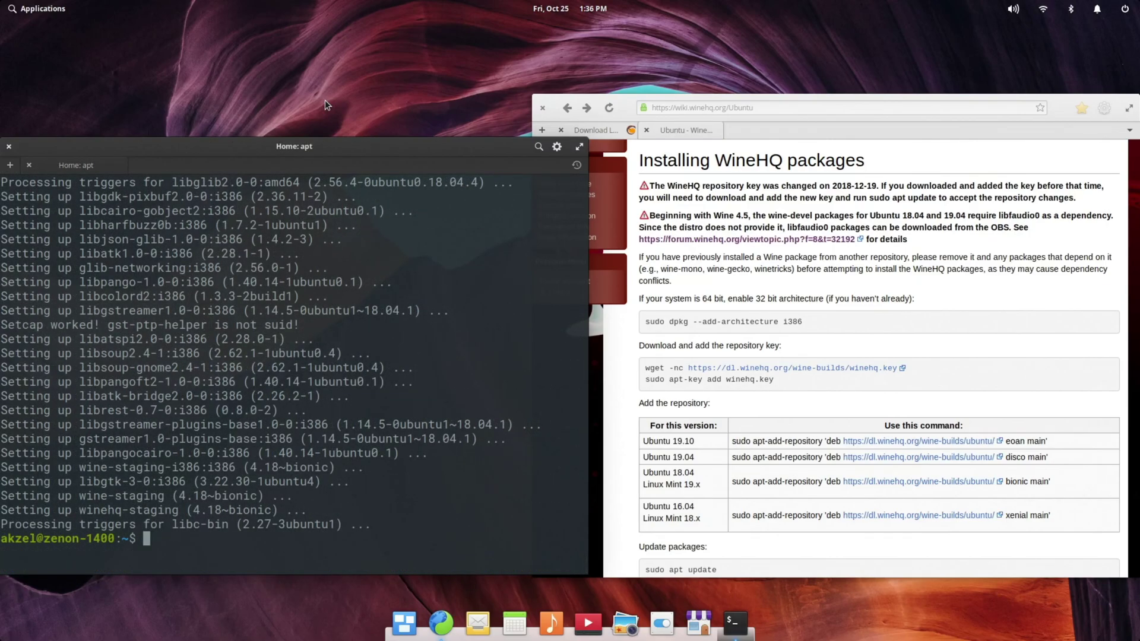
- Add the ppa:lutris-team/lutris repository with sudo add-apt-repository, accepting the prompt
{"action": "left_click", "coordinate": [645, 130]}
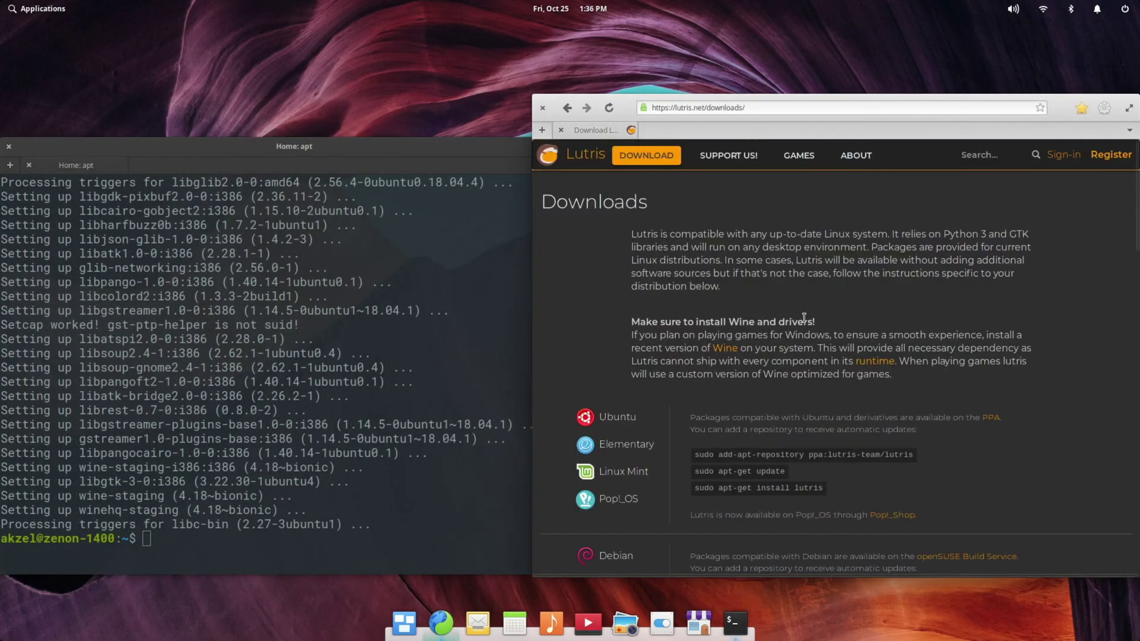
{"action": "scroll", "coordinate": [804, 319], "scroll_direction": "down", "scroll_amount": 5}
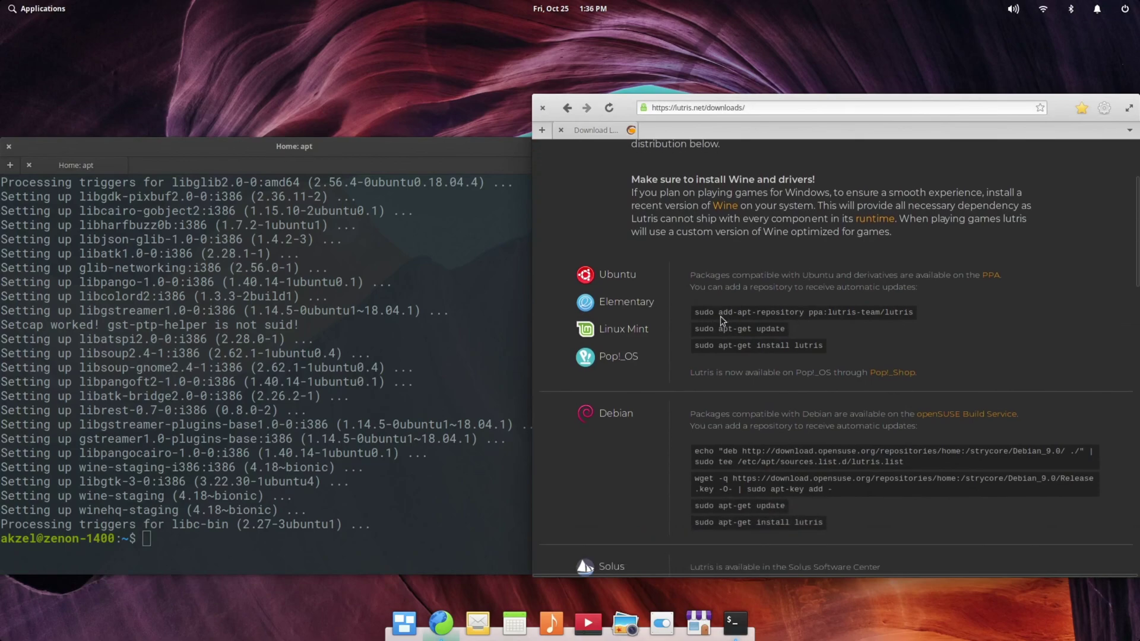
{"action": "left_click", "coordinate": [418, 508]}
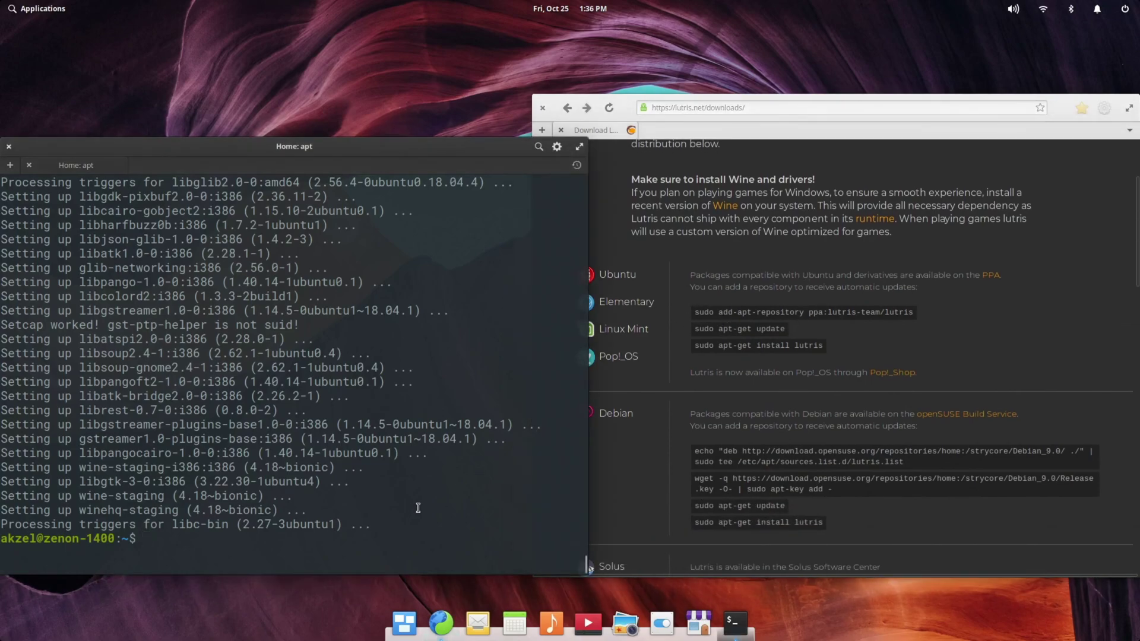
{"action": "type", "text": "sudo add-apt-"}
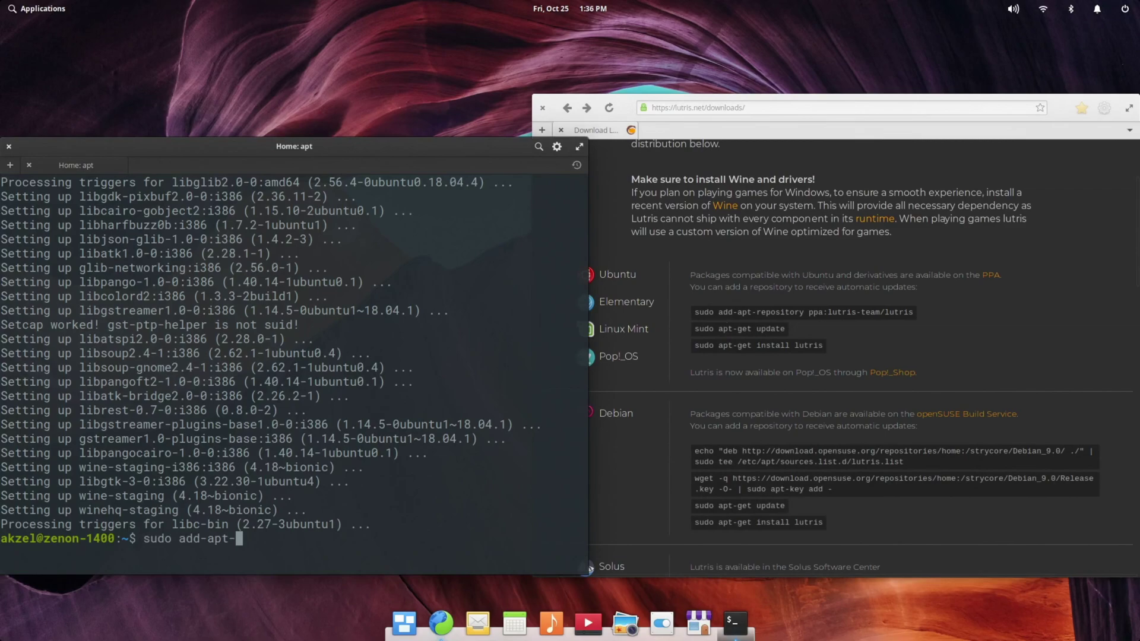
{"action": "key", "text": "Tab"}
{"action": "type", "text": "ppa:"}
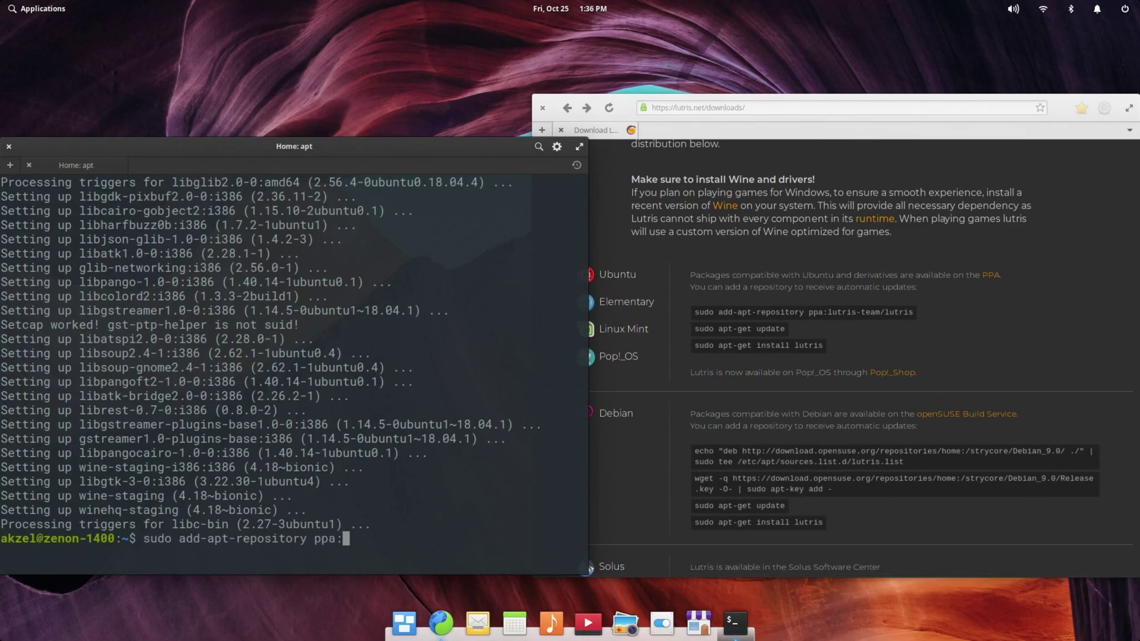
{"action": "type", "text": "lutris-team/lutris"}
{"action": "key", "text": "Return"}
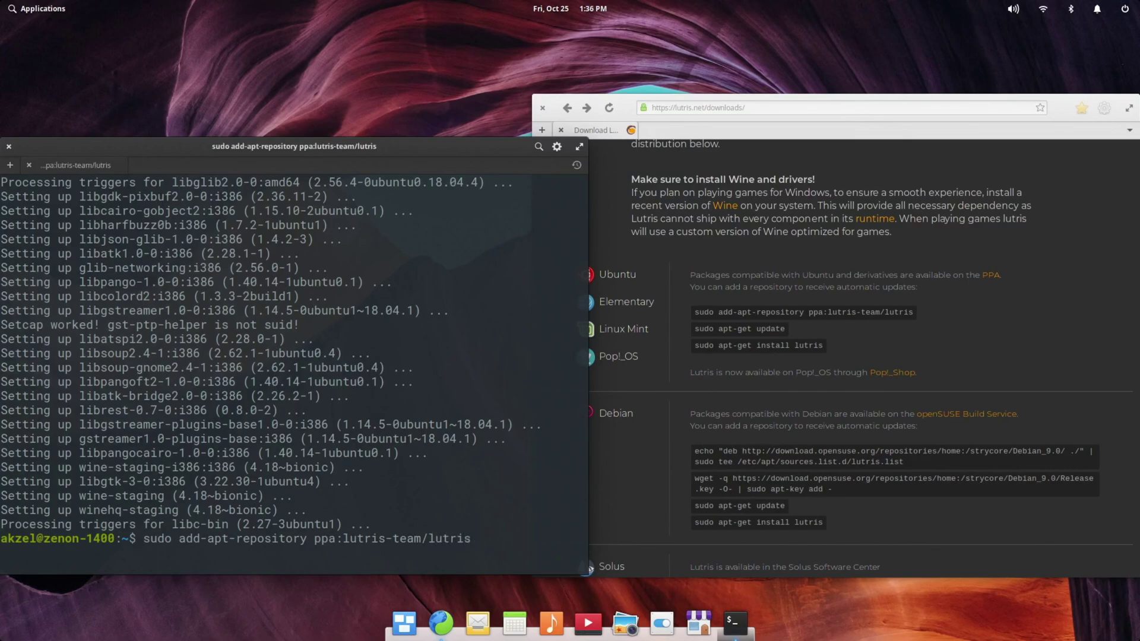
{"action": "key", "text": "Return"}
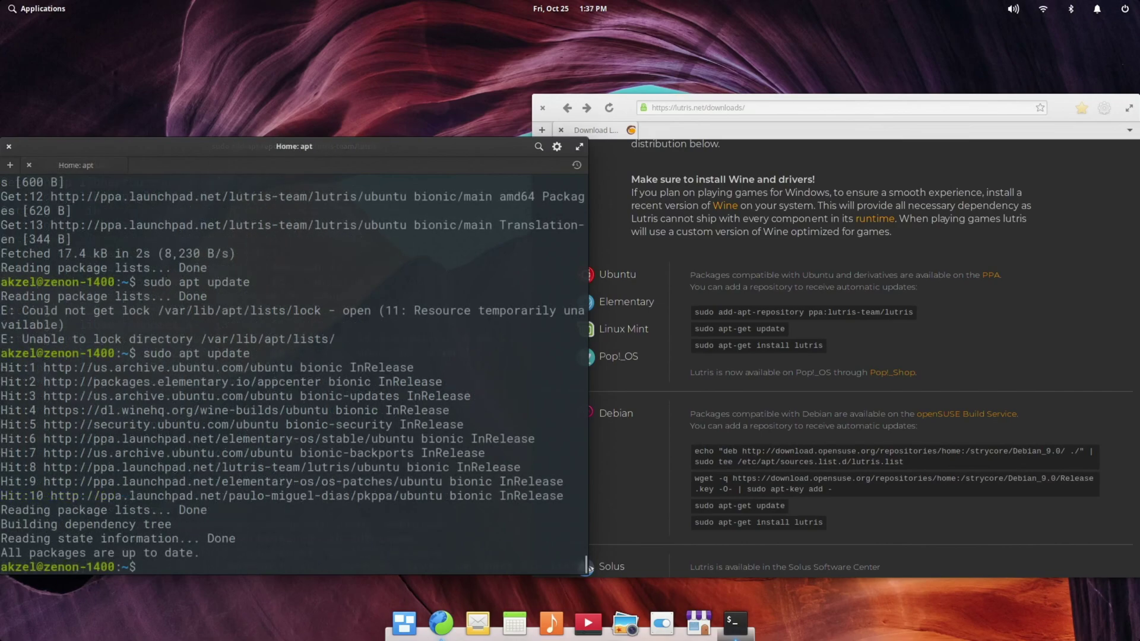
- Install Lutris with 'sudo apt install lutris', confirming with y
{"action": "type", "text": "sudo apt install lutris"}
{"action": "key", "text": "Return"}
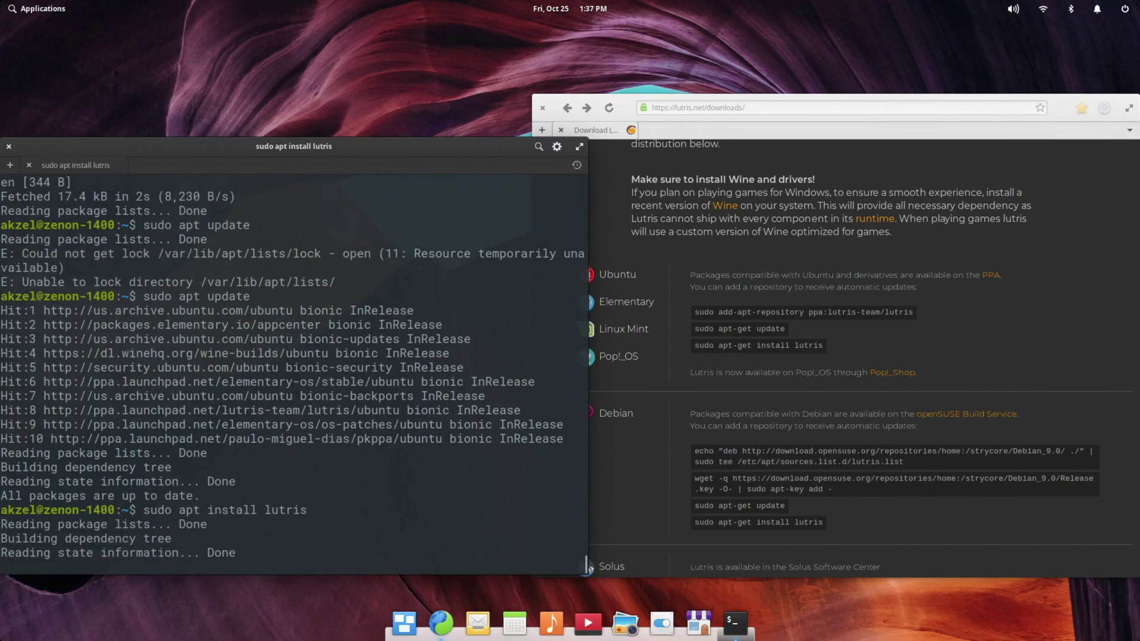
{"action": "type", "text": "y"}
{"action": "key", "text": "Return"}
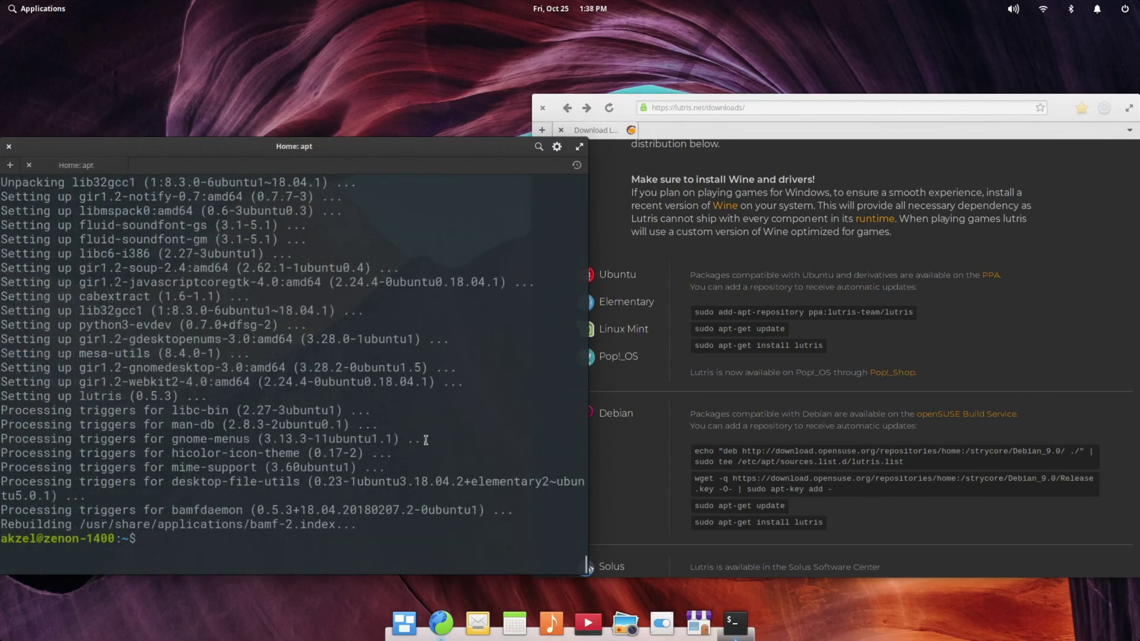
- Launch Lutris from Applications, dismiss the 'Please support Lutris!' message, and nudge the window left
{"action": "left_click", "coordinate": [64, 8]}
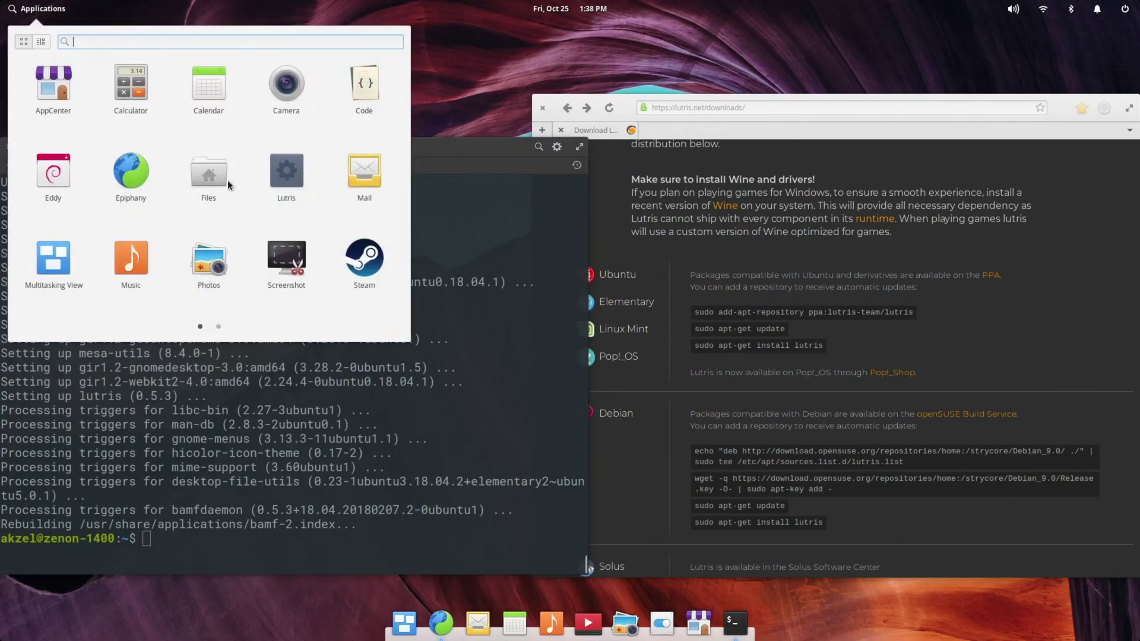
{"action": "left_click", "coordinate": [280, 173]}
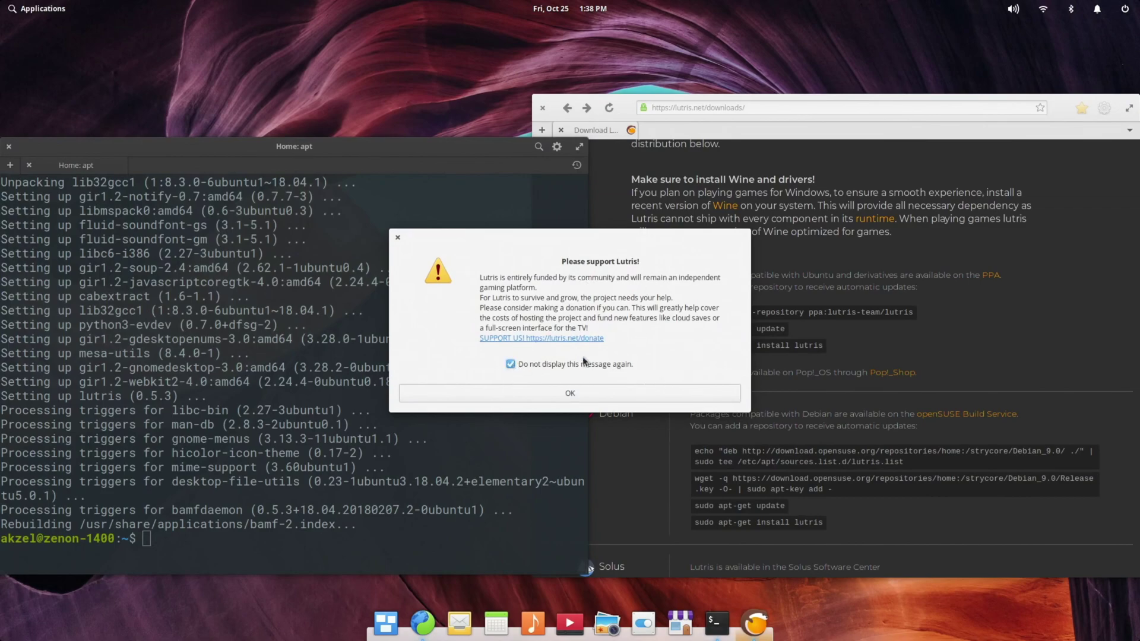
{"action": "left_click", "coordinate": [559, 391]}
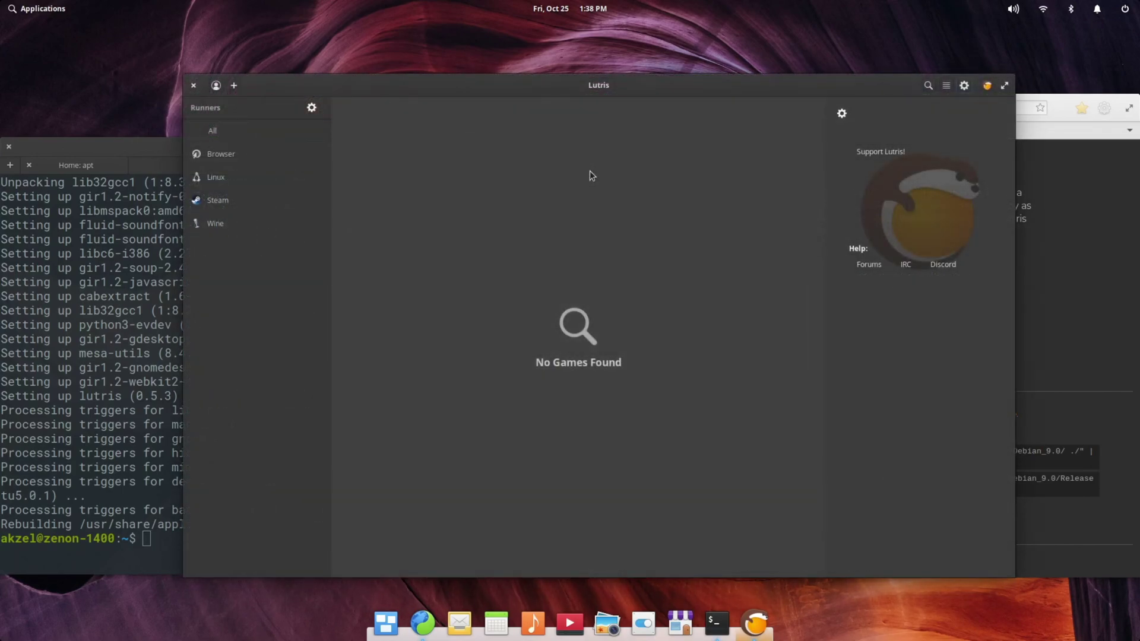
{"action": "left_click_drag", "start_coordinate": [594, 89], "coordinate": [568, 86]}
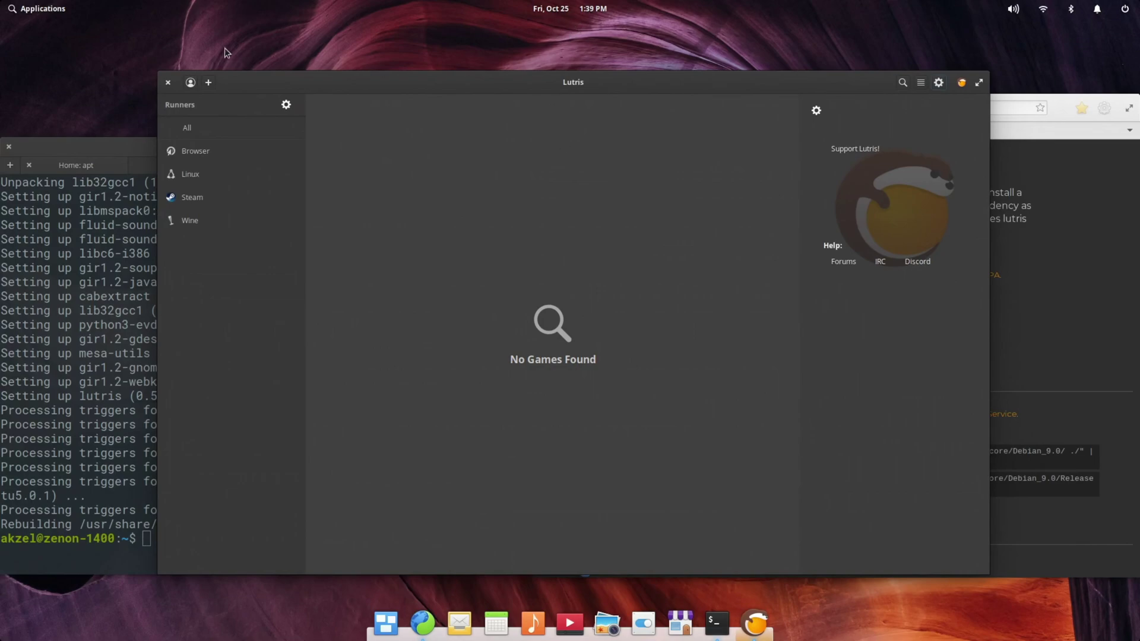
{"action": "left_click", "coordinate": [167, 82]}
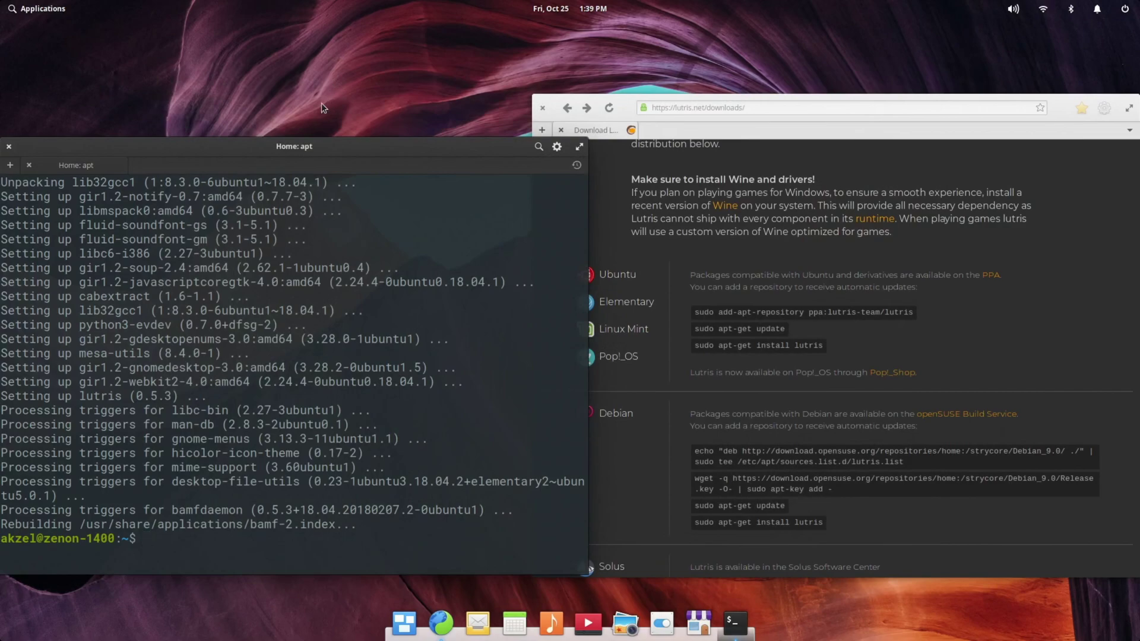